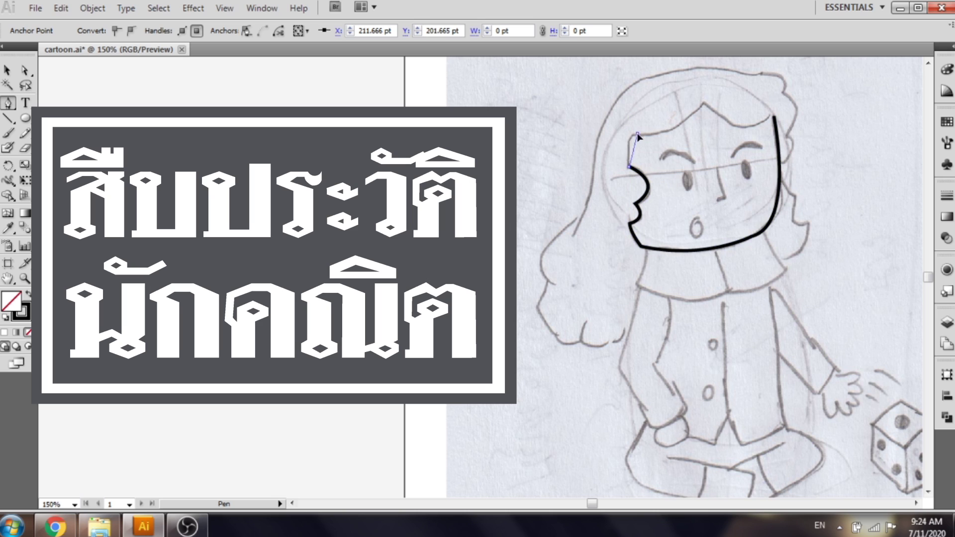
- Trace the fringe from the left temple over the pointed peak to the right temple, closing the face outline
click(703, 104)
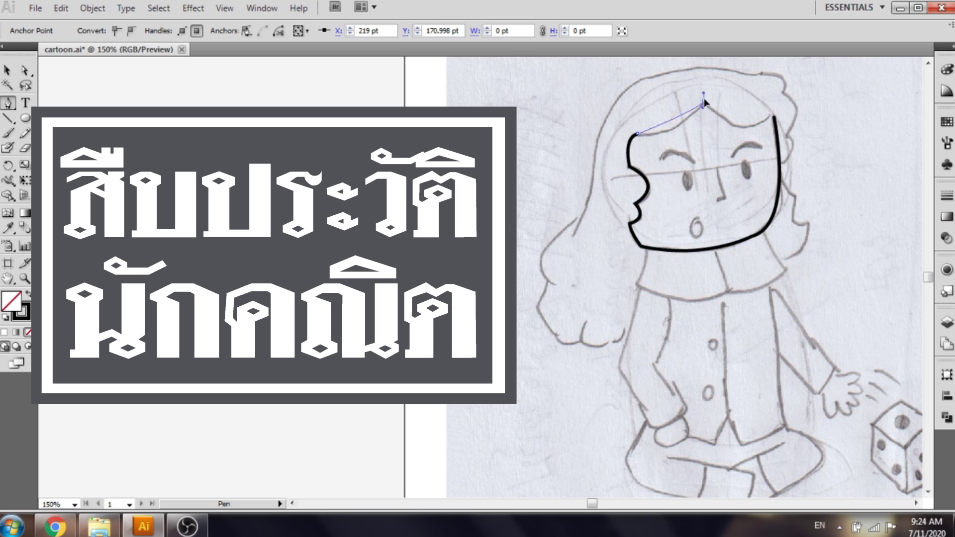
drag(728, 63, 729, 63)
mouse_move(774, 117)
mouse_down()
mouse_move(802, 90)
mouse_move(766, 105)
mouse_up()
key(ctrl+z)
- Display the layers and trace the wavy curls of the hair's right side on Layer 4, down to the collar
click(949, 322)
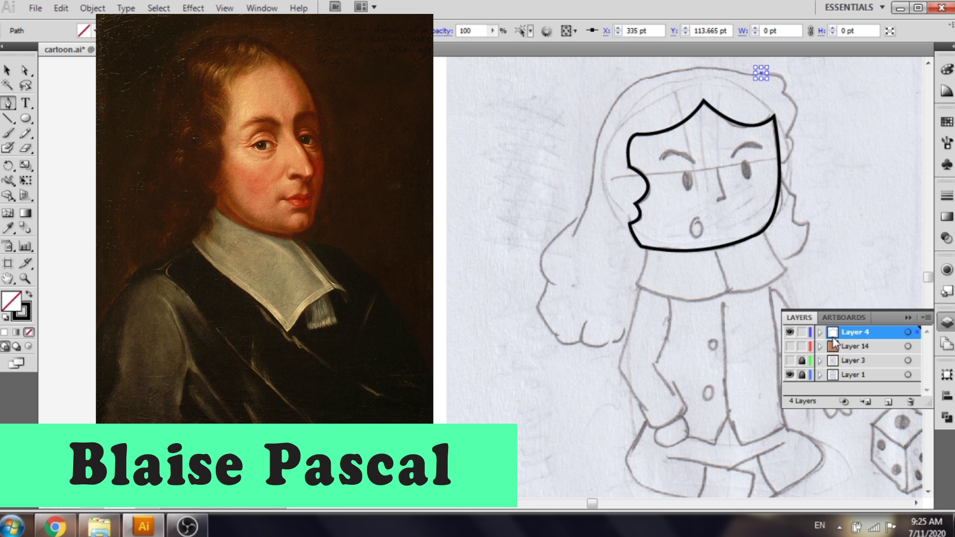
drag(761, 74, 750, 179)
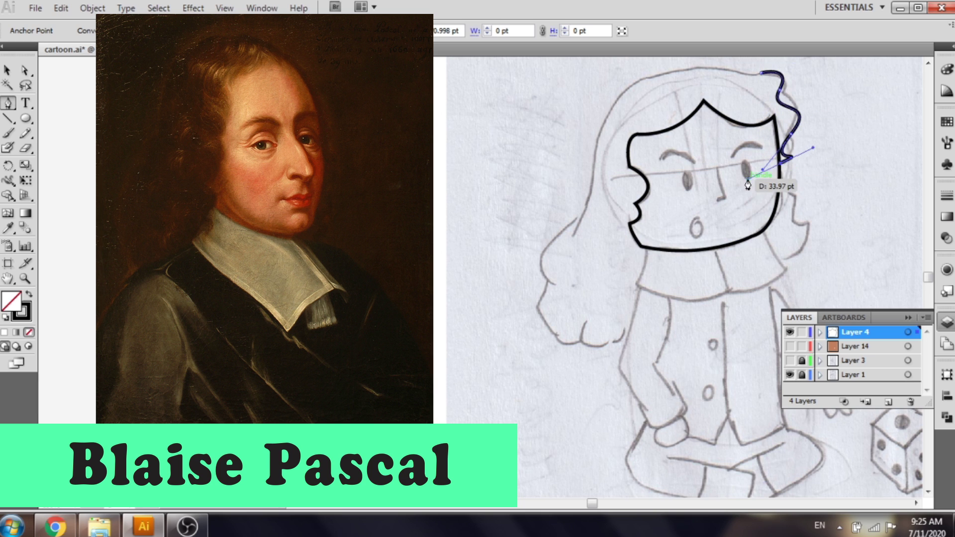
key(ctrl+z)
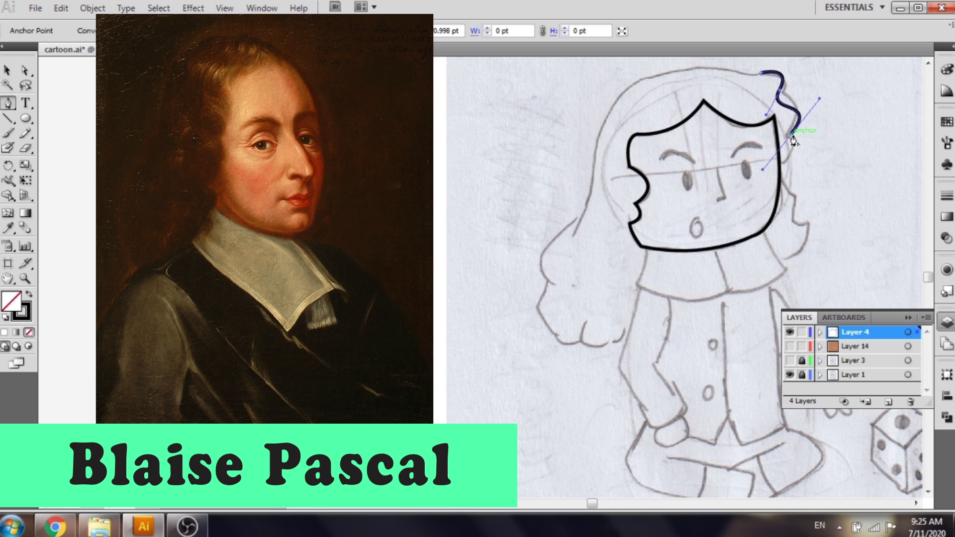
drag(781, 164, 811, 188)
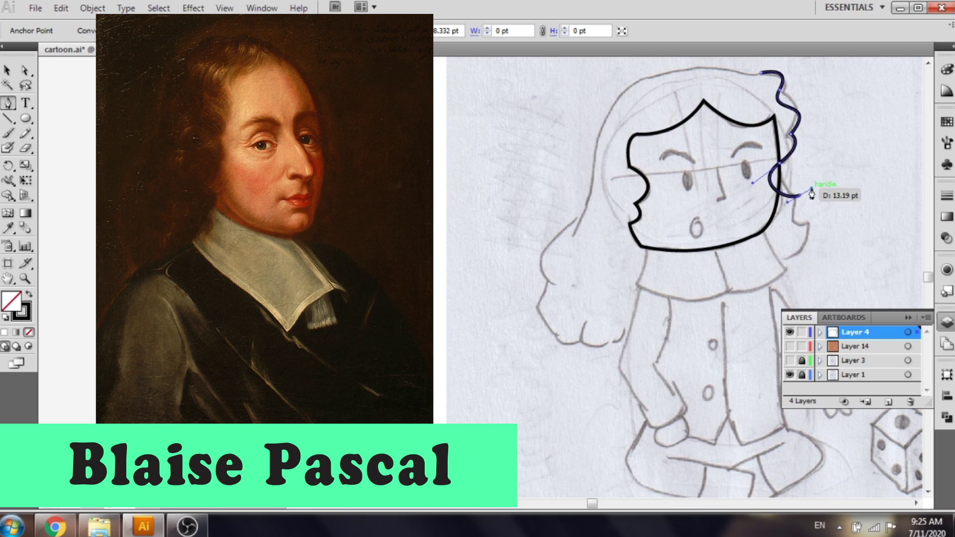
drag(799, 221, 822, 210)
key(ctrl+z)
click(800, 195)
click(795, 221)
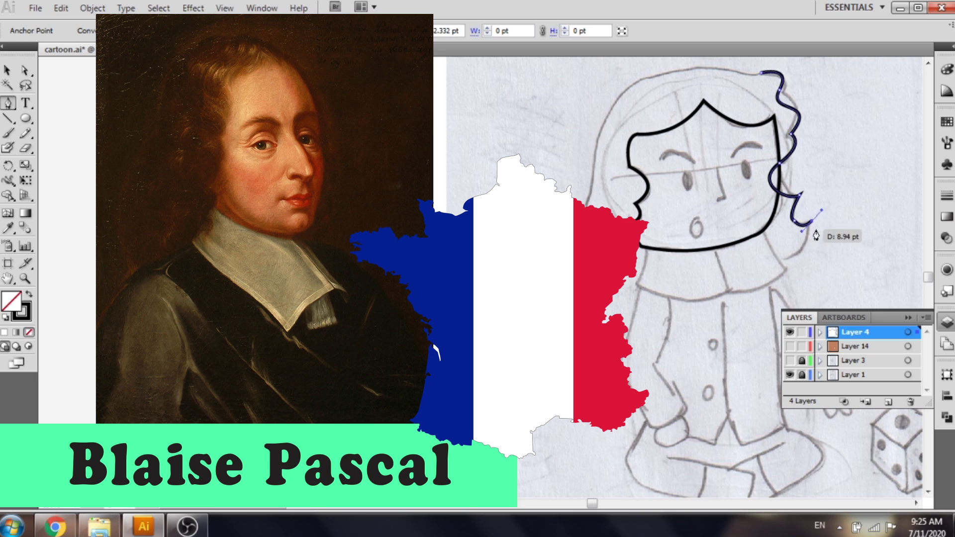
drag(779, 262, 773, 265)
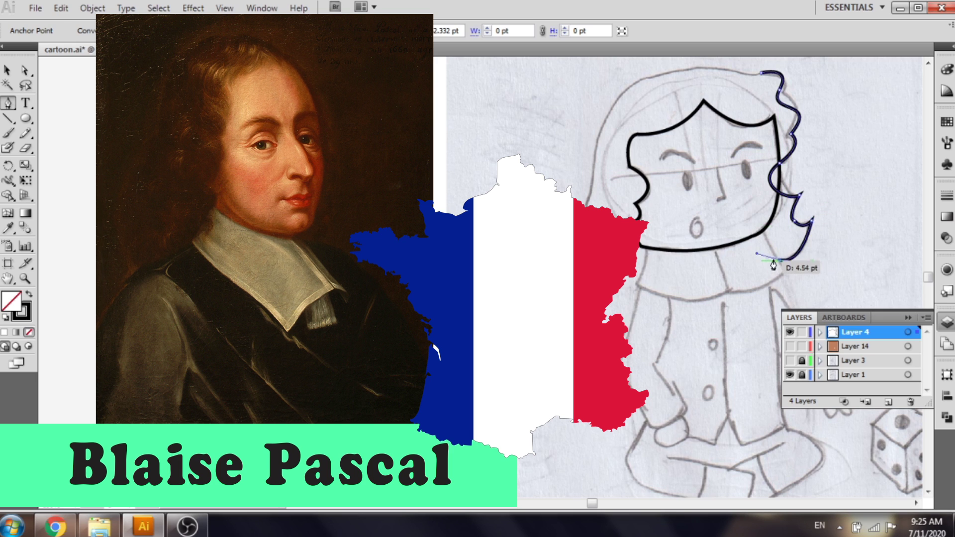
- Extend the hair outline straight across the collar and down the inner edge of the left lock
drag(644, 267, 630, 344)
click(629, 338)
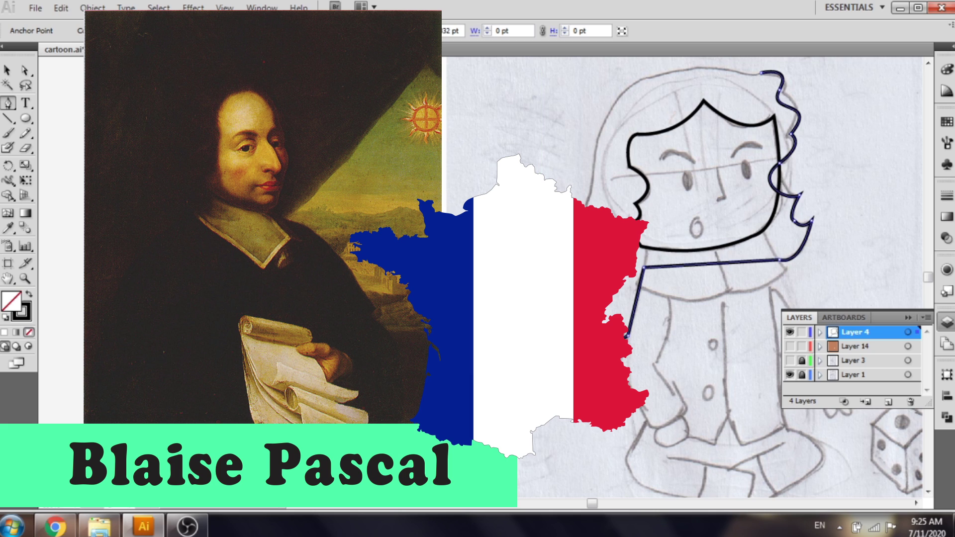
key(ctrl+shift+a)
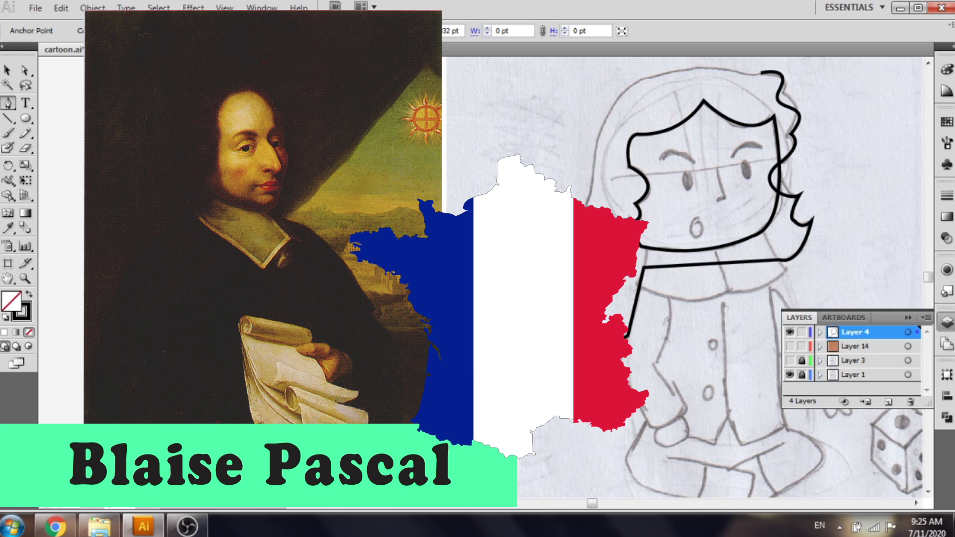
- Trace the scalloped lower lock, the left side and the crown, closing the hair outline at the right-hand curls
drag(597, 205, 598, 205)
click(590, 195)
scroll(644, 238, up, 1)
drag(623, 129, 623, 130)
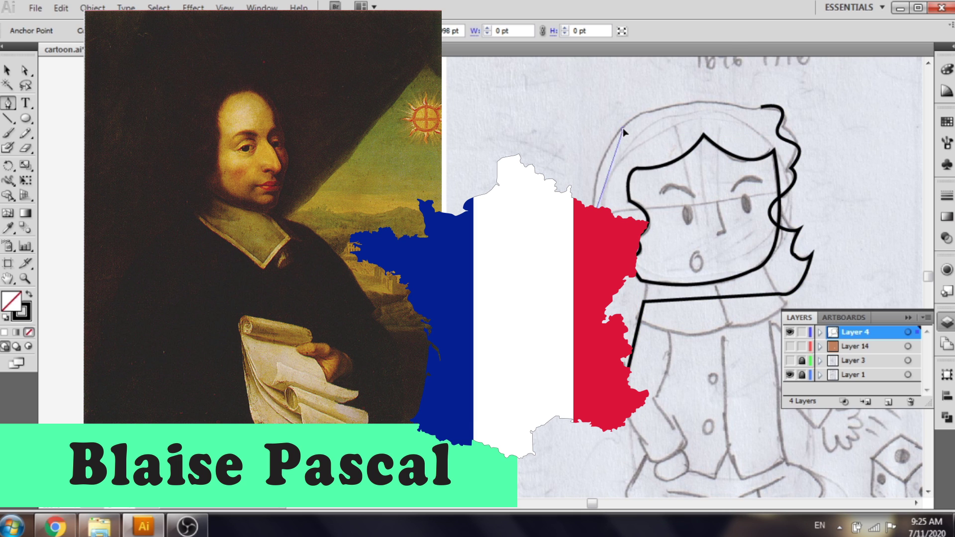
drag(762, 107, 771, 118)
drag(830, 126, 842, 132)
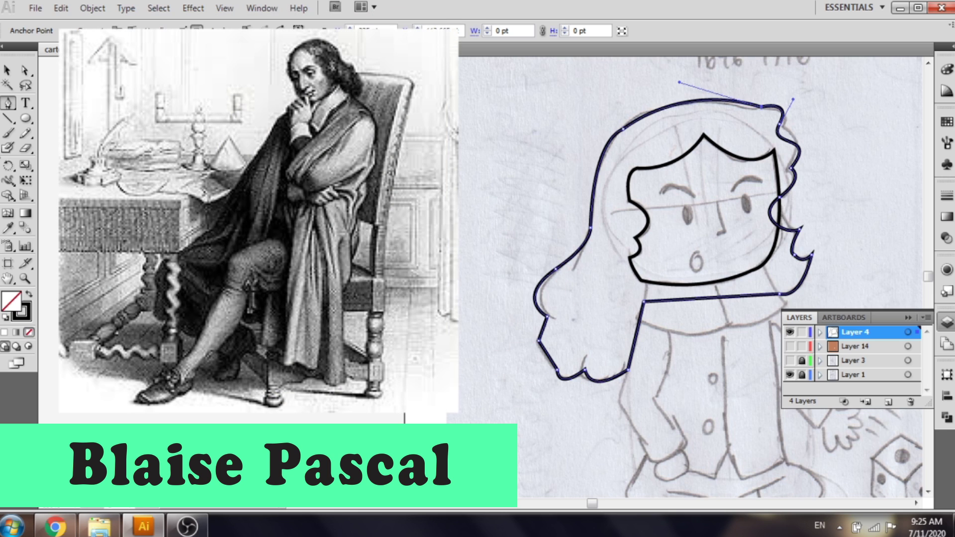
click(13, 73)
click(55, 90)
- Trace both eyebrows as separate open curved strokes over the sketch
click(9, 107)
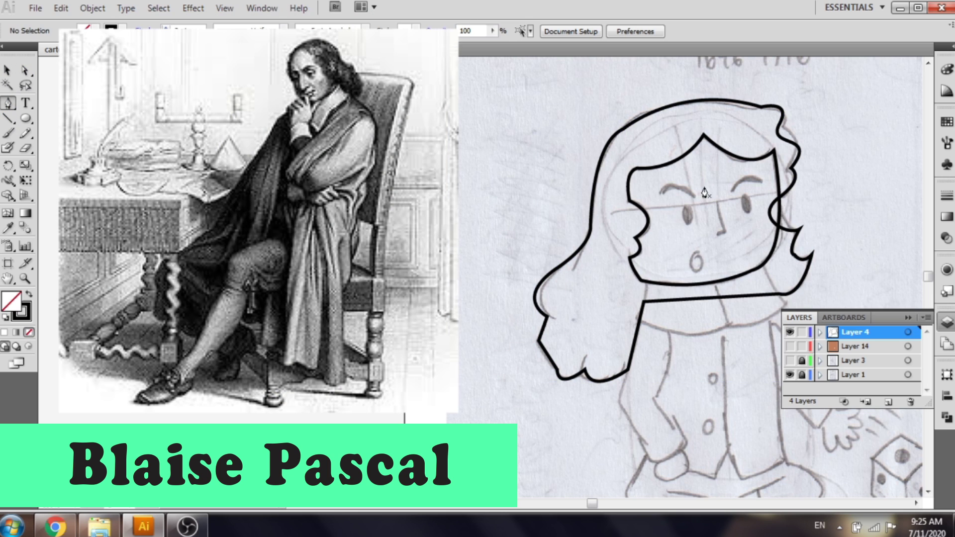
click(662, 193)
drag(695, 195, 720, 216)
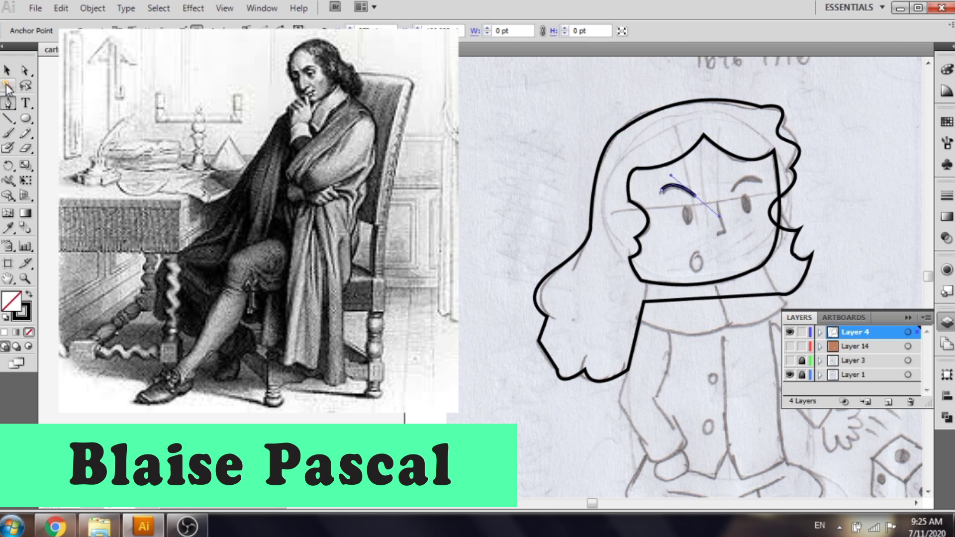
click(54, 90)
click(9, 106)
click(732, 190)
mouse_move(758, 185)
mouse_down()
mouse_move(781, 202)
mouse_move(766, 183)
mouse_move(774, 197)
mouse_up()
key(ctrl+z)
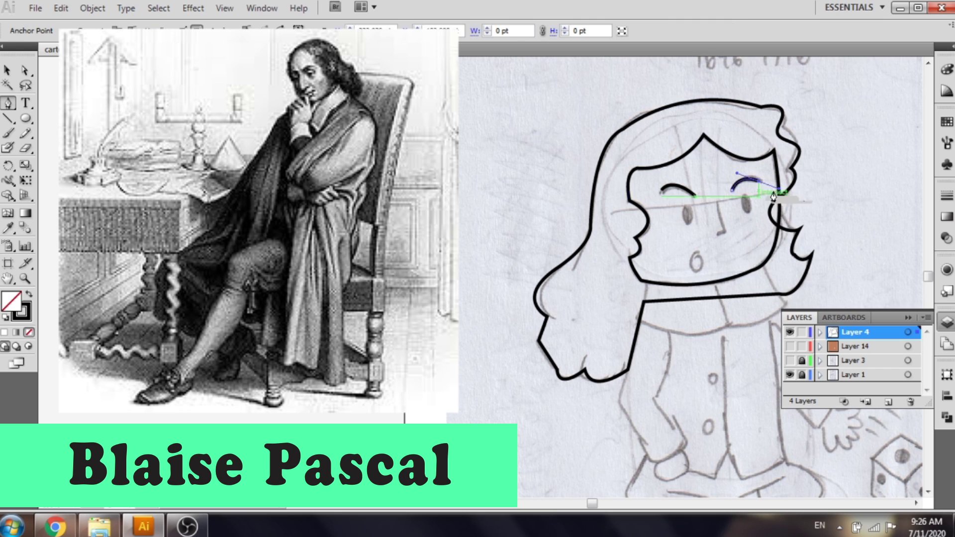
click(8, 71)
click(54, 92)
- Draw ellipses over the two sketched eyes, about 9.7 by 20.7 pt on the left and 10 by 18.3 pt on the right
click(26, 119)
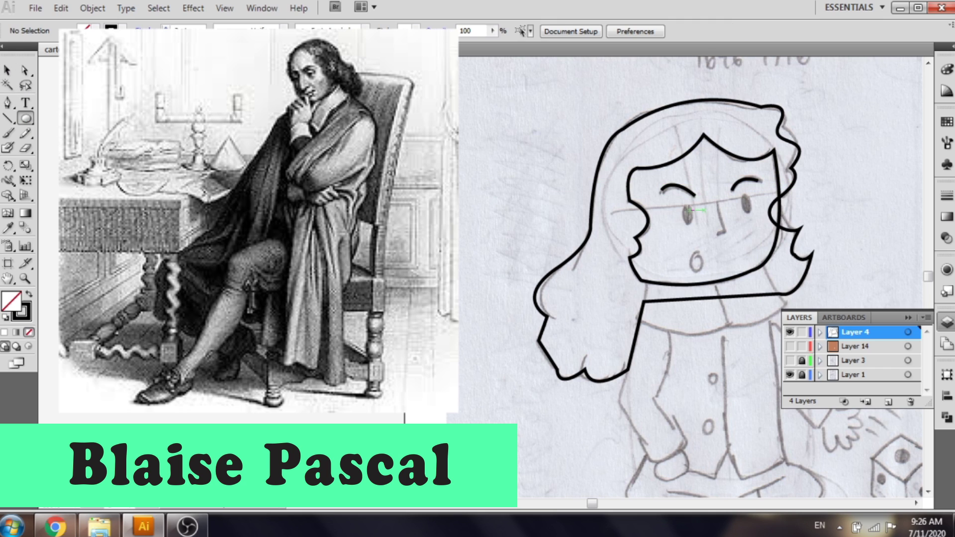
drag(681, 204, 688, 226)
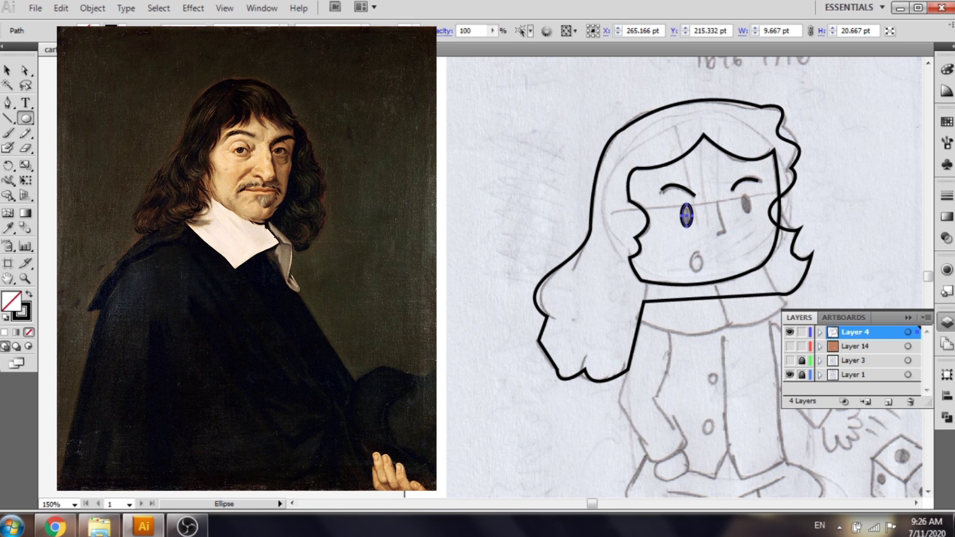
drag(741, 194, 751, 217)
- Trace the nose bridge as a slightly curved stroke between the eyes
click(7, 70)
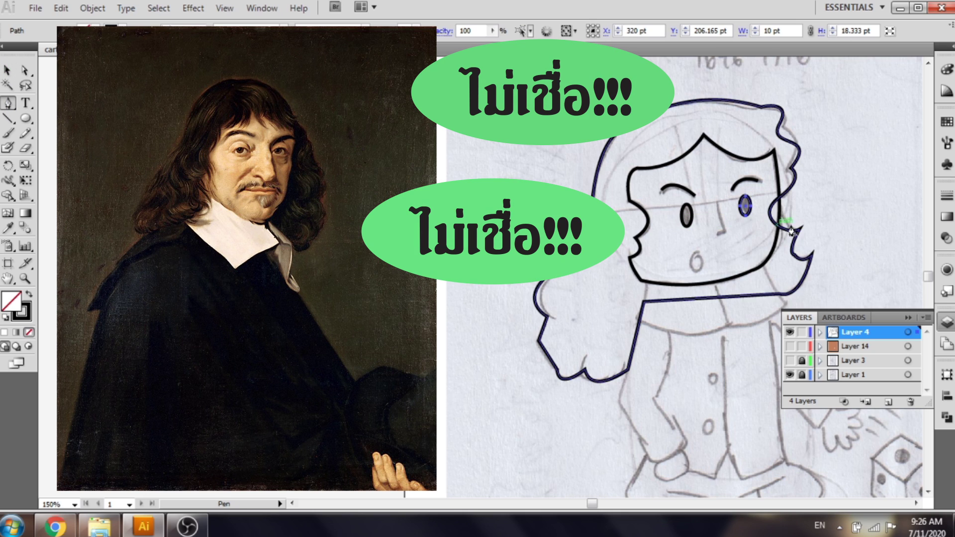
drag(718, 205, 732, 228)
click(718, 234)
key(ctrl+z)
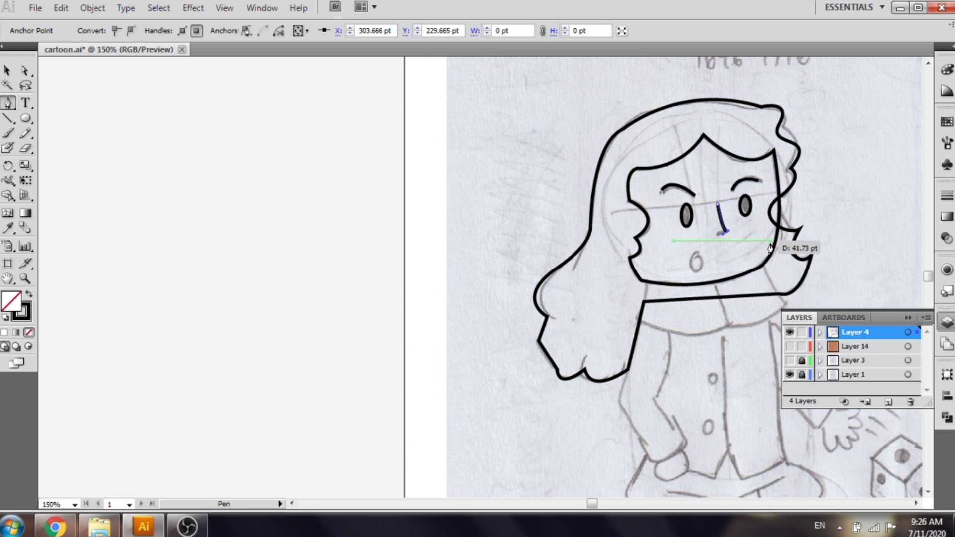
scroll(730, 236, left, 3)
scroll(729, 236, right, 3)
scroll(730, 235, up, 3)
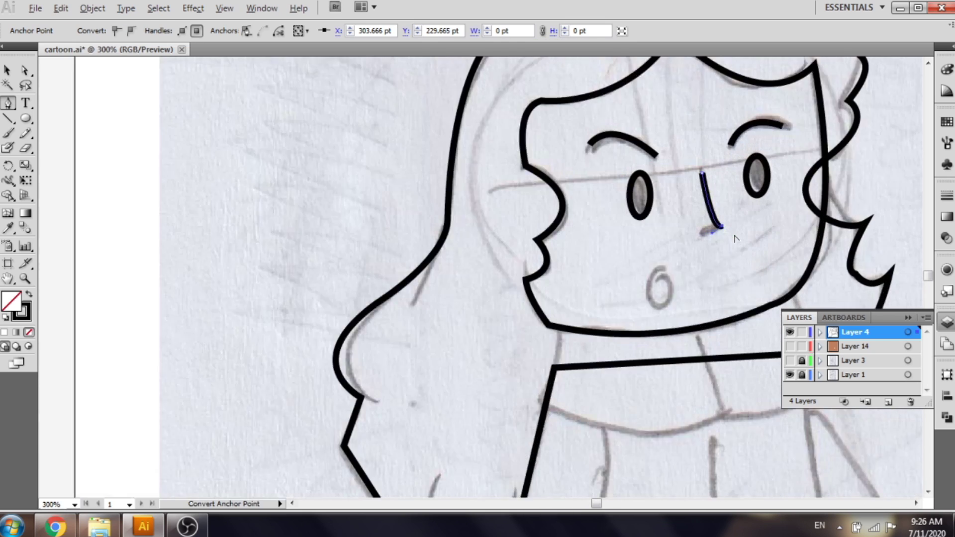
alt+click(706, 234)
click(494, 293)
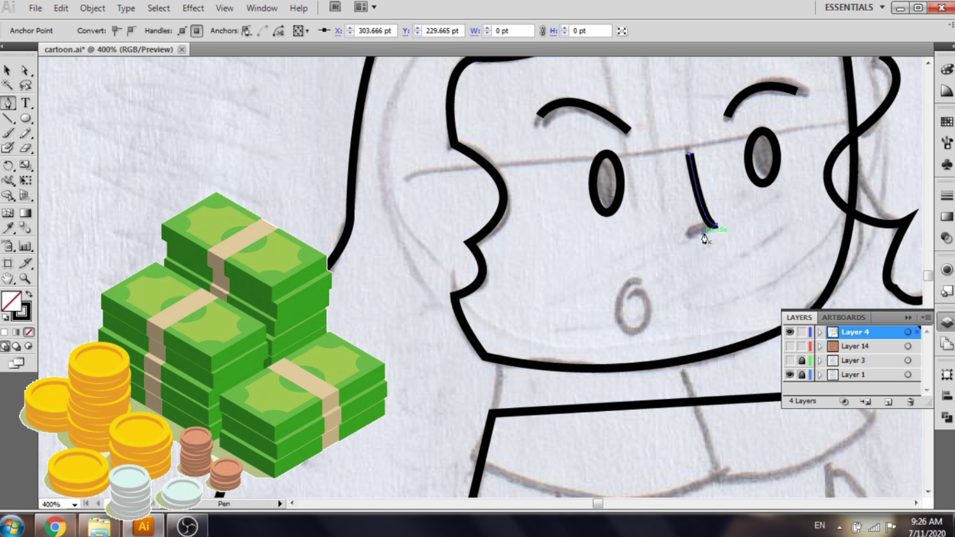
click(703, 234)
click(680, 235)
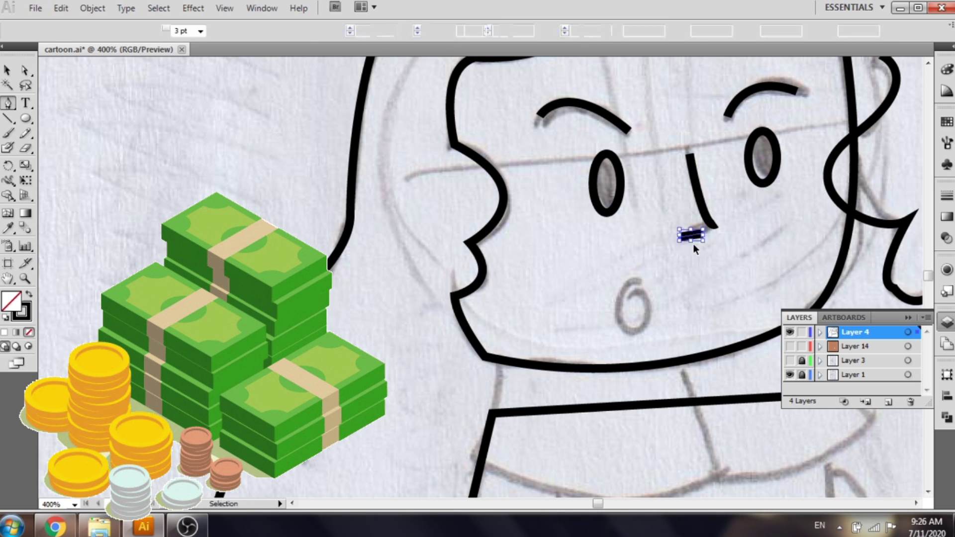
key(ctrl+z)
key(ctrl+z)
- Add the short base line of the nose at the bridge's lower end, about 12.4 by 3.75 pt
click(716, 229)
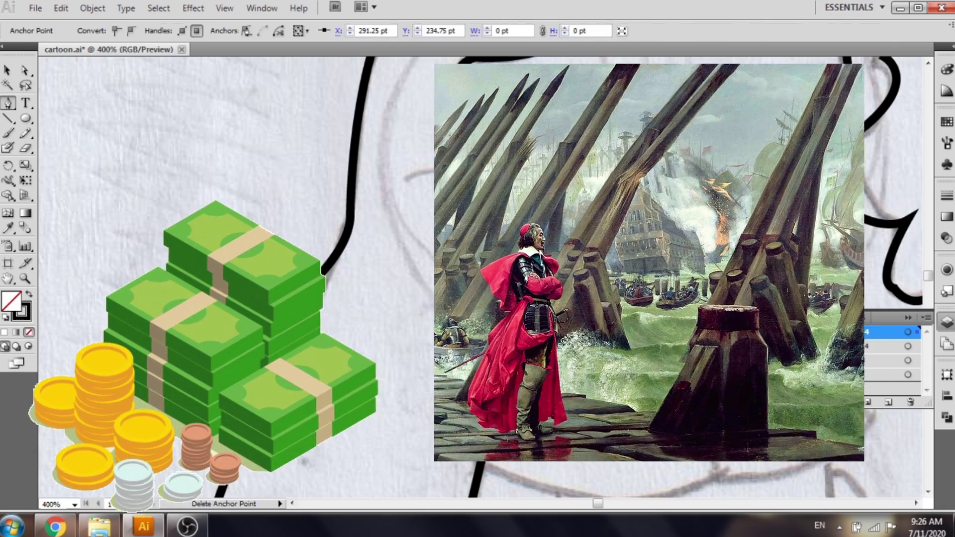
key(ctrl+z)
key(ctrl+z)
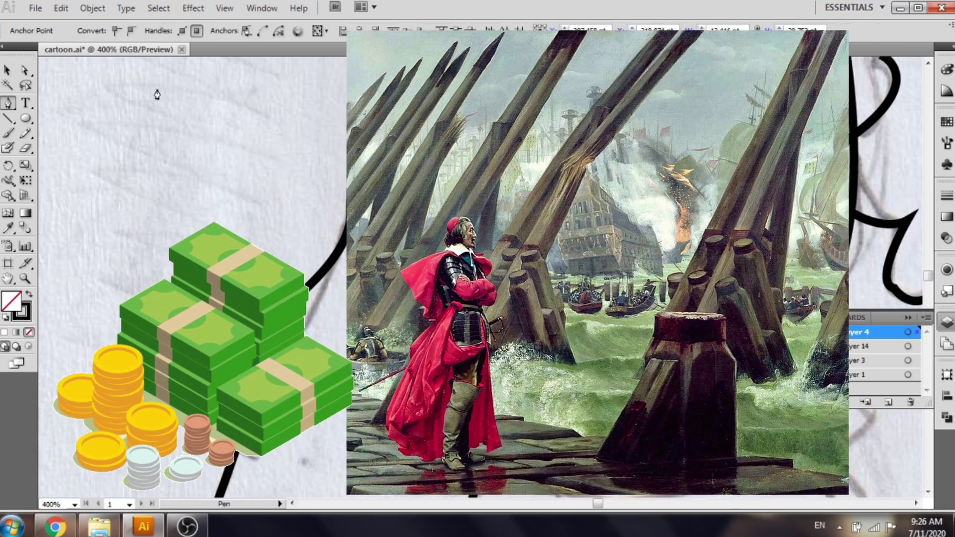
click(8, 70)
click(150, 59)
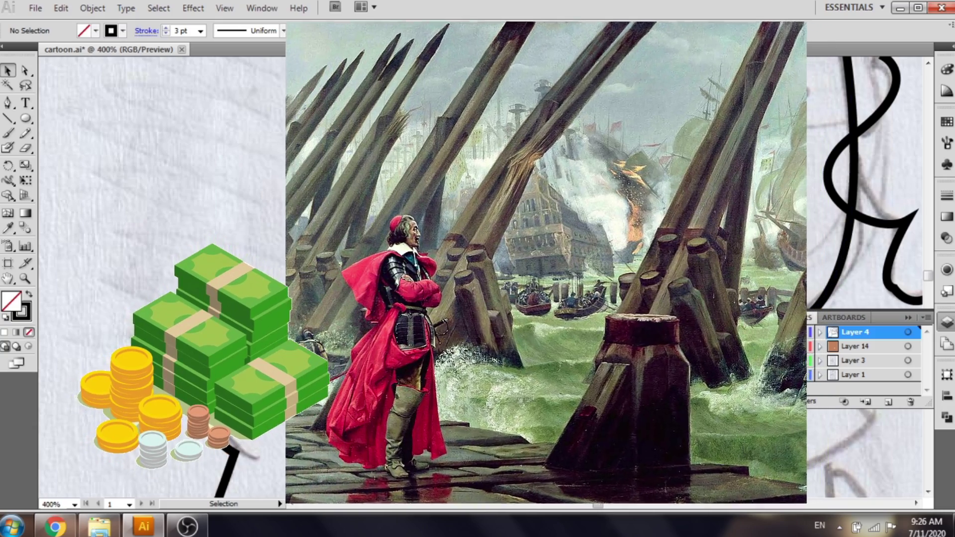
click(716, 233)
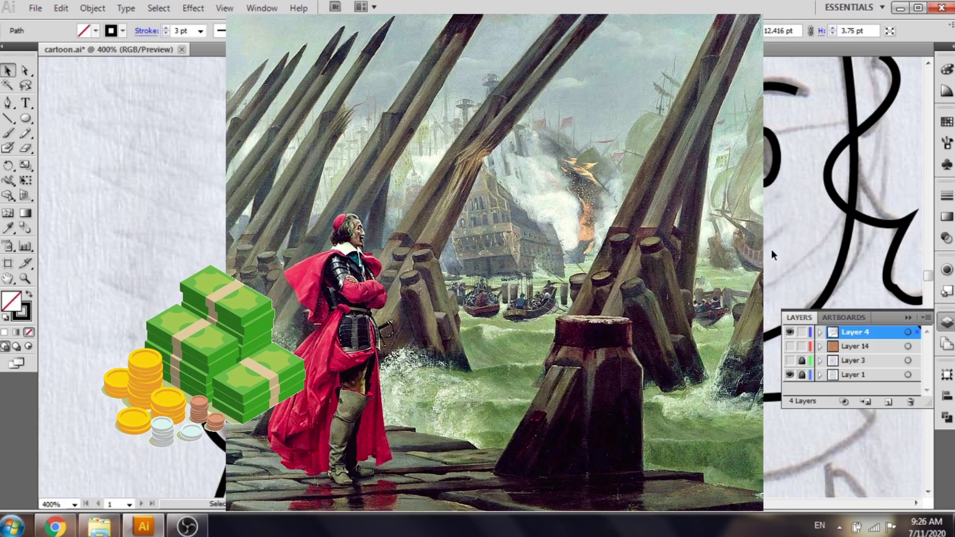
scroll(772, 250, down, 2)
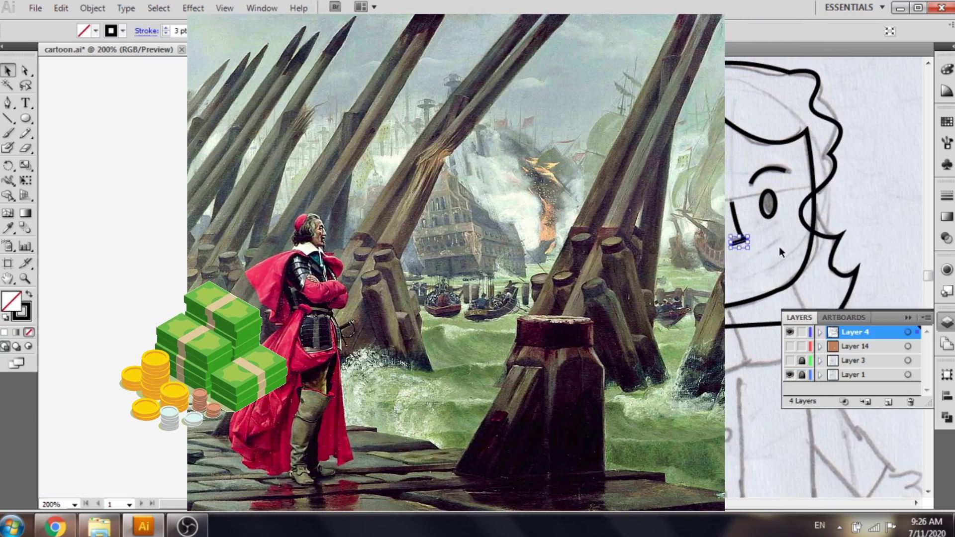
click(779, 247)
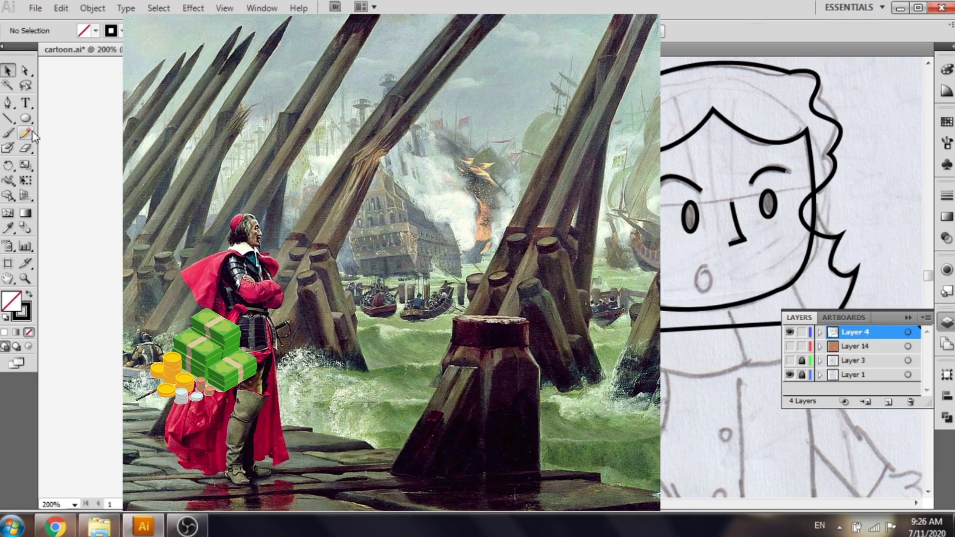
- Draw an ellipse about 11.1 pt wide over the sketched mouth and shorten its height to about 18 pt
click(26, 118)
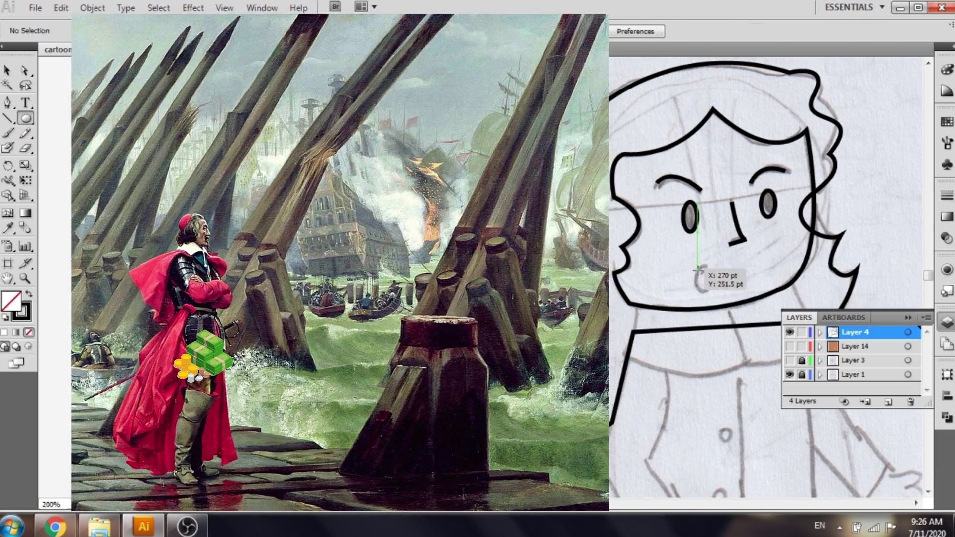
mouse_move(696, 264)
mouse_down()
mouse_move(724, 295)
mouse_move(714, 297)
mouse_up()
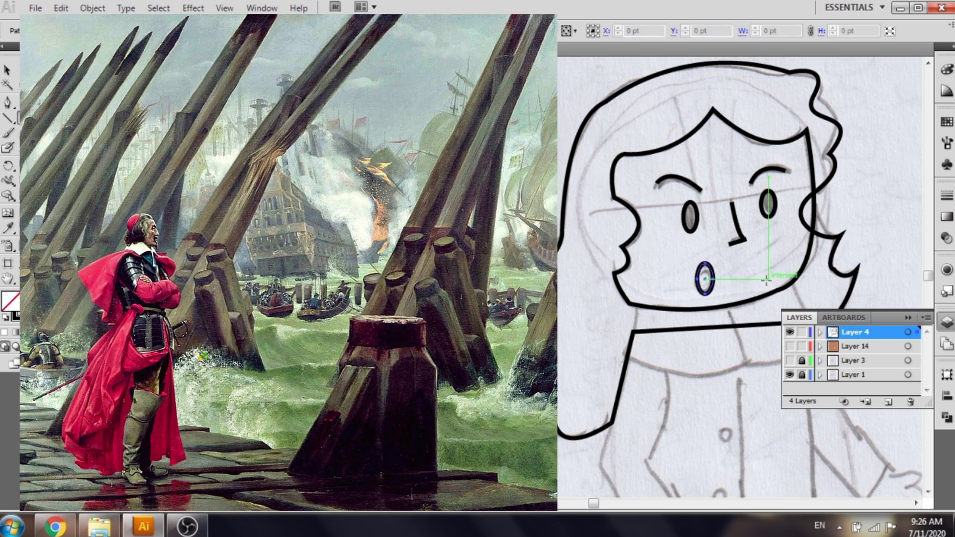
scroll(767, 281, down, 3)
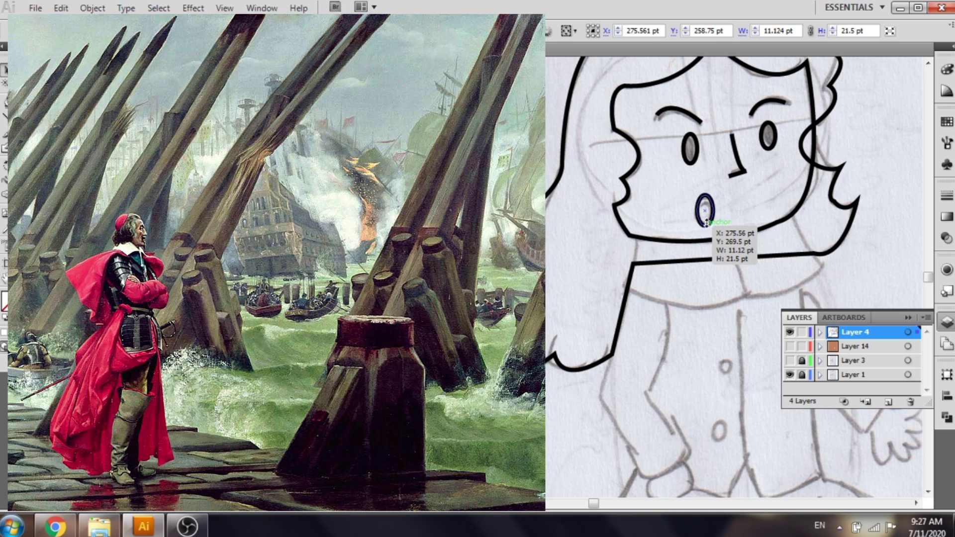
drag(710, 222, 726, 224)
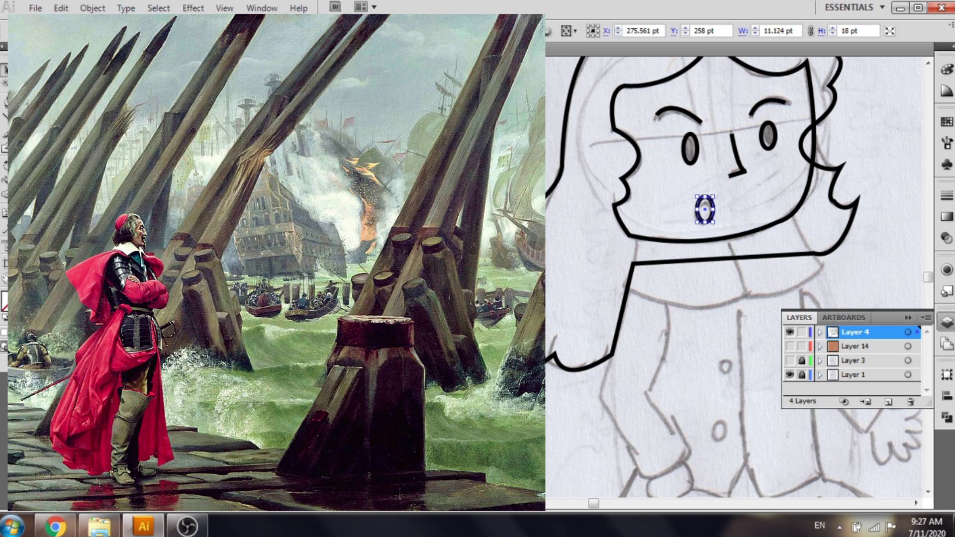
click(737, 362)
- Trace the collar's left edge from the jaw and its curved lower edge to the front split with the Pen tool
drag(738, 363, 739, 316)
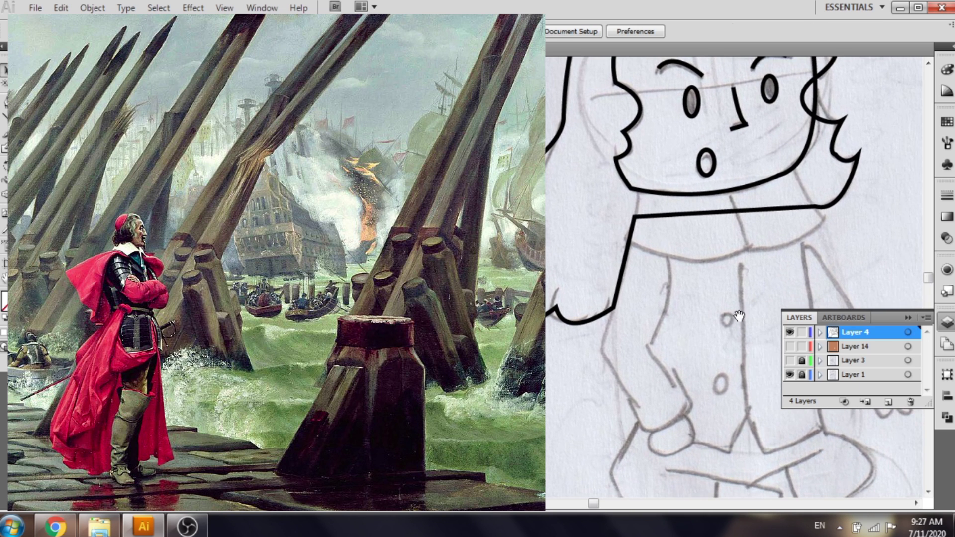
click(910, 317)
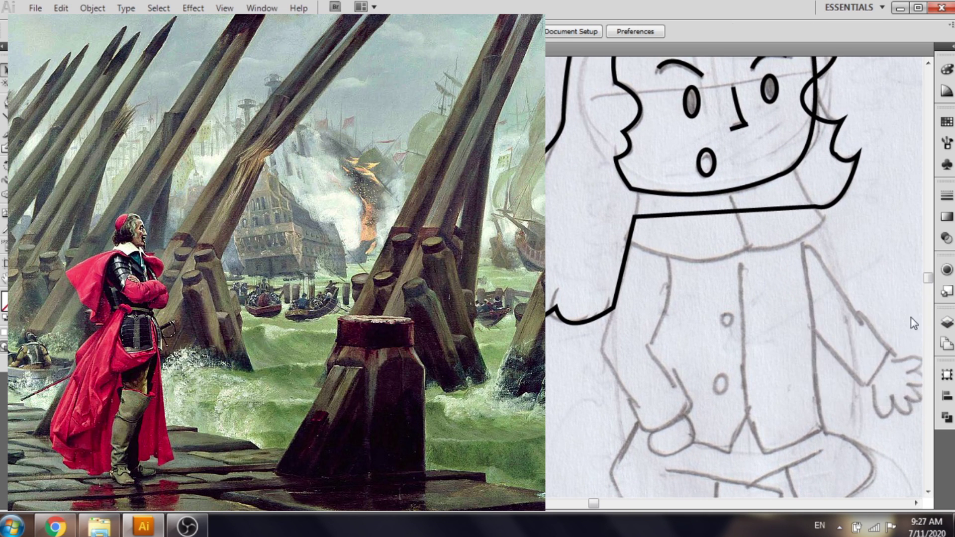
click(641, 191)
mouse_move(624, 240)
mouse_down()
mouse_move(613, 242)
mouse_move(628, 243)
mouse_up()
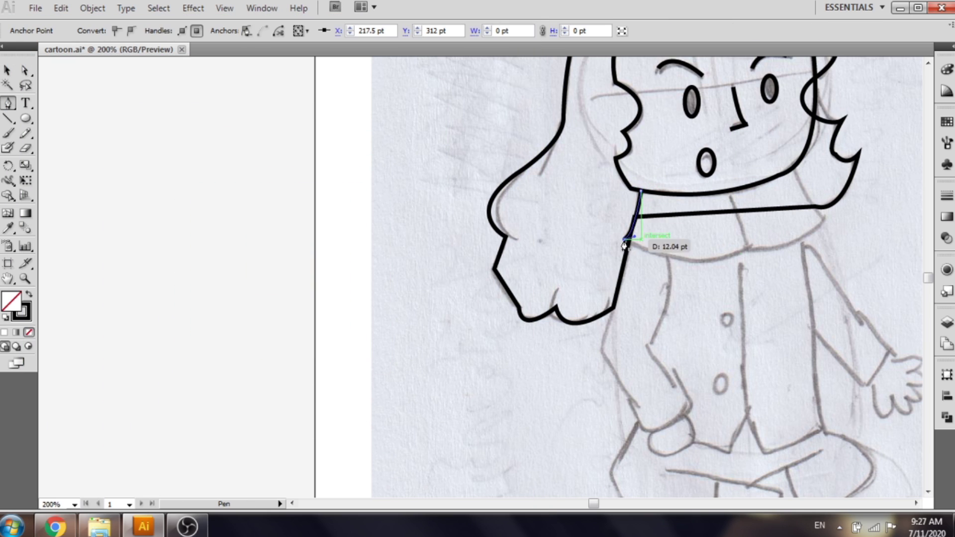
drag(746, 248, 794, 222)
click(747, 250)
click(731, 199)
click(752, 251)
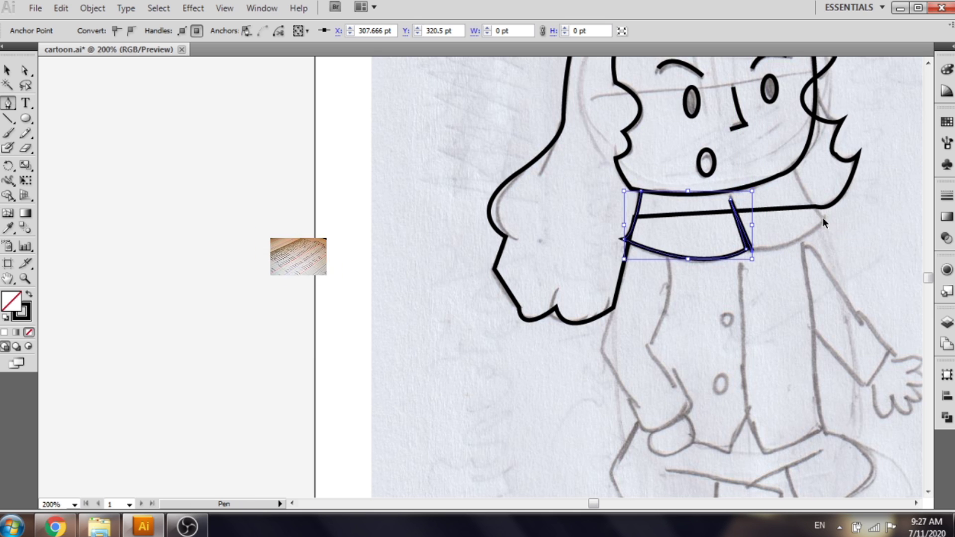
ctrl+click(831, 207)
key(ctrl+z)
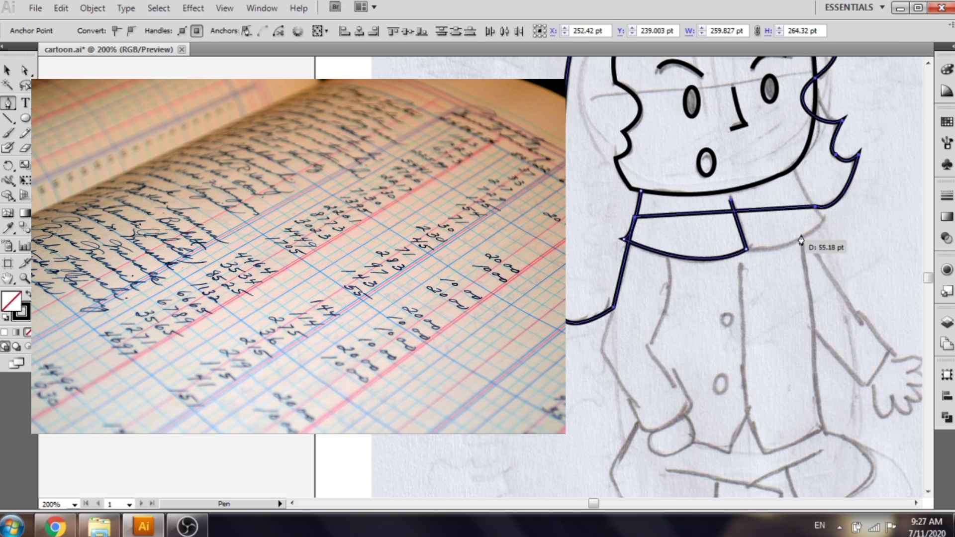
key(ctrl+z)
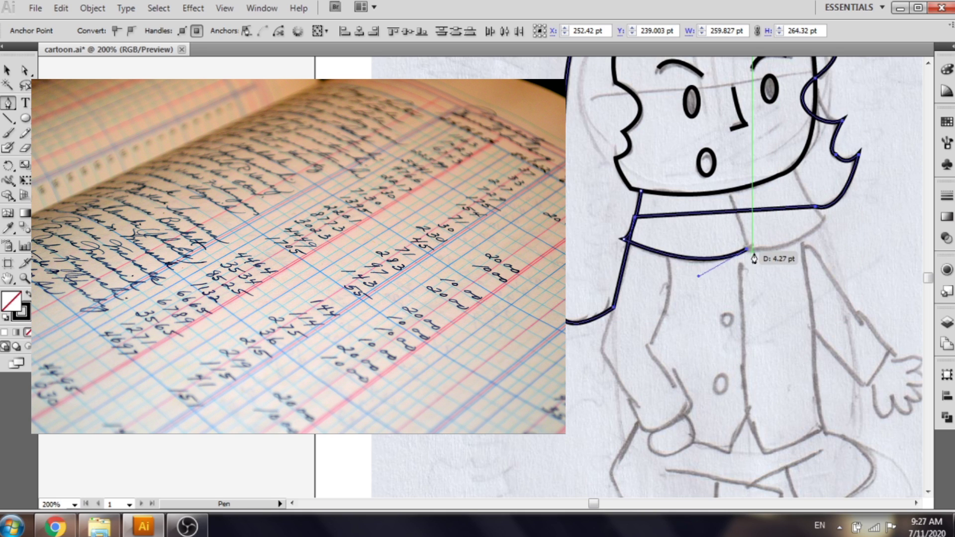
- Trace the collar's front split line, then its right lower curve and right edge, and close the outline along the jawline
click(731, 194)
click(747, 253)
drag(823, 221, 822, 221)
click(840, 195)
drag(792, 168, 785, 142)
drag(642, 190, 523, 200)
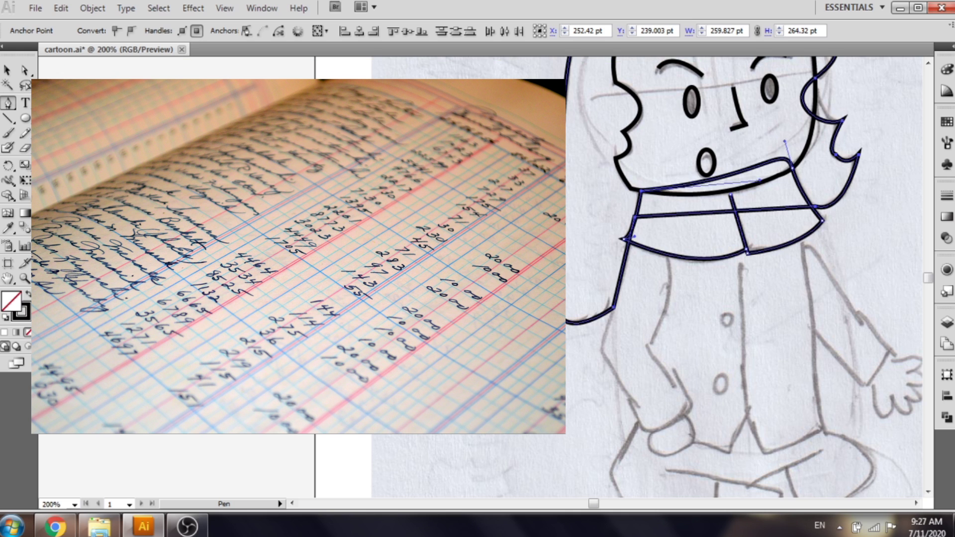
click(7, 75)
click(657, 486)
- Add a new layer above the head and collar artwork for tracing the body
scroll(658, 486, down, 3)
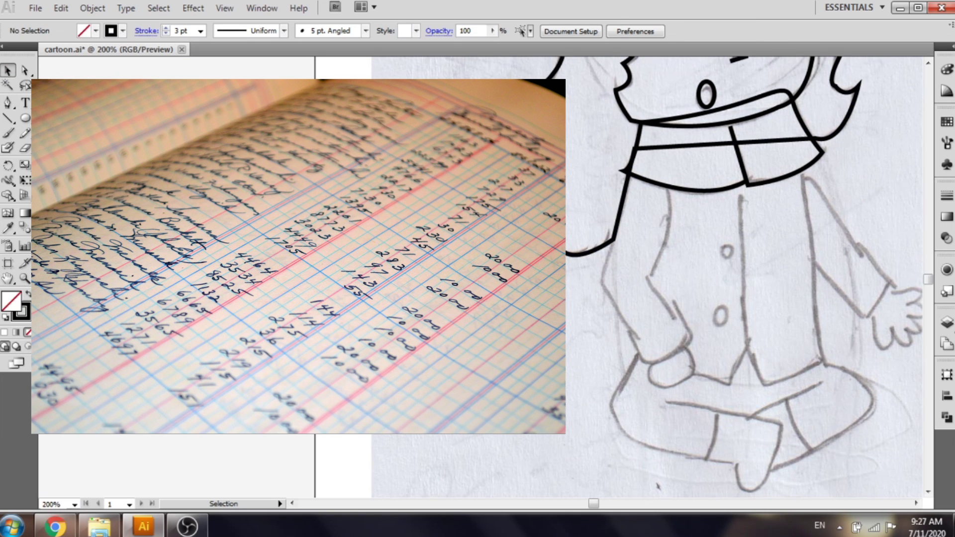
click(948, 324)
click(914, 312)
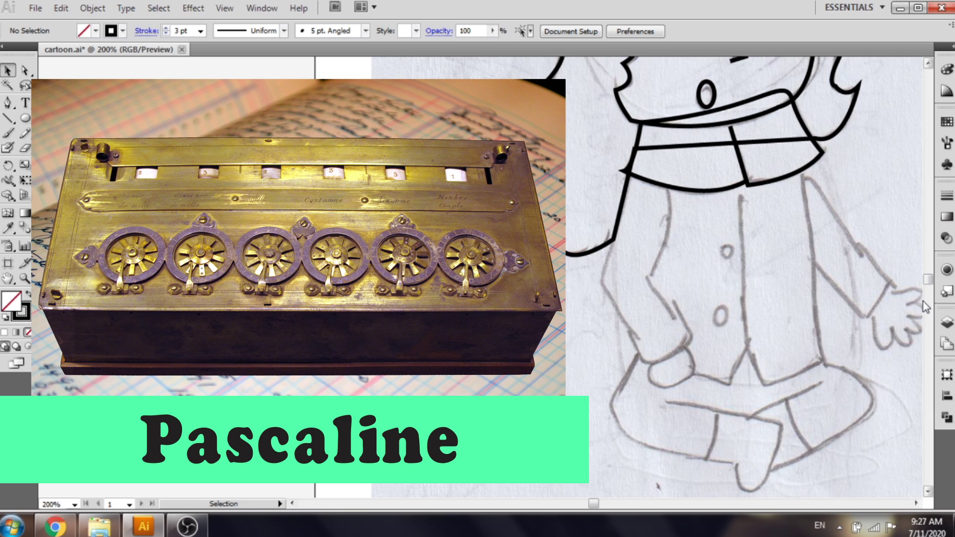
- Trace the coat's front opening line down to the notch, the right hem and the right side up to the shoulder
click(740, 191)
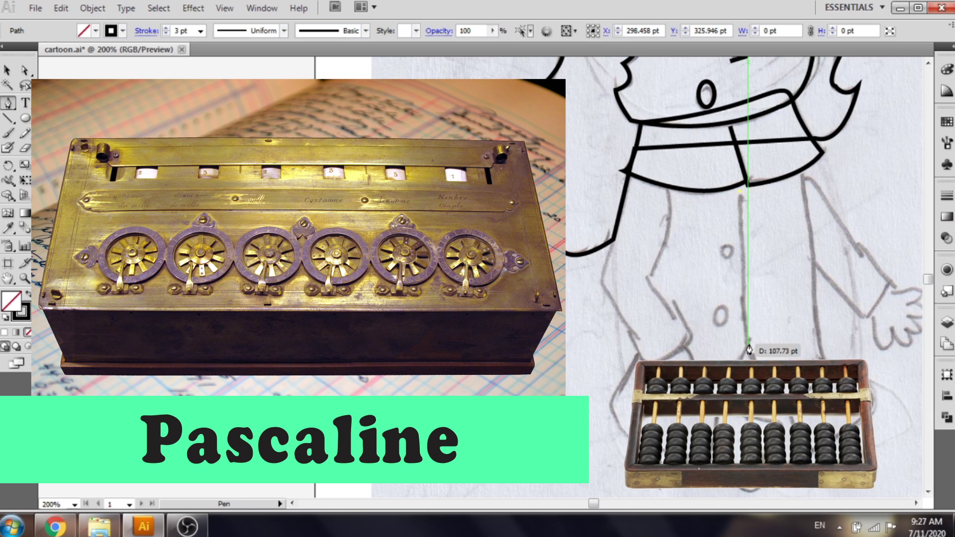
click(747, 349)
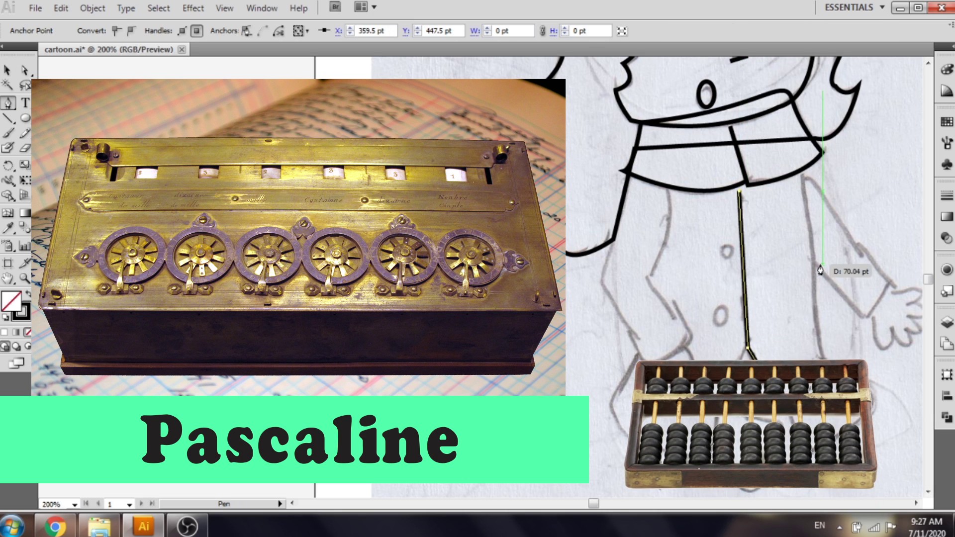
click(801, 170)
click(784, 157)
- Continue the coat outline across the shoulders, down the left side and hem, and close it at the front notch, about 133 by 159 pt
click(676, 172)
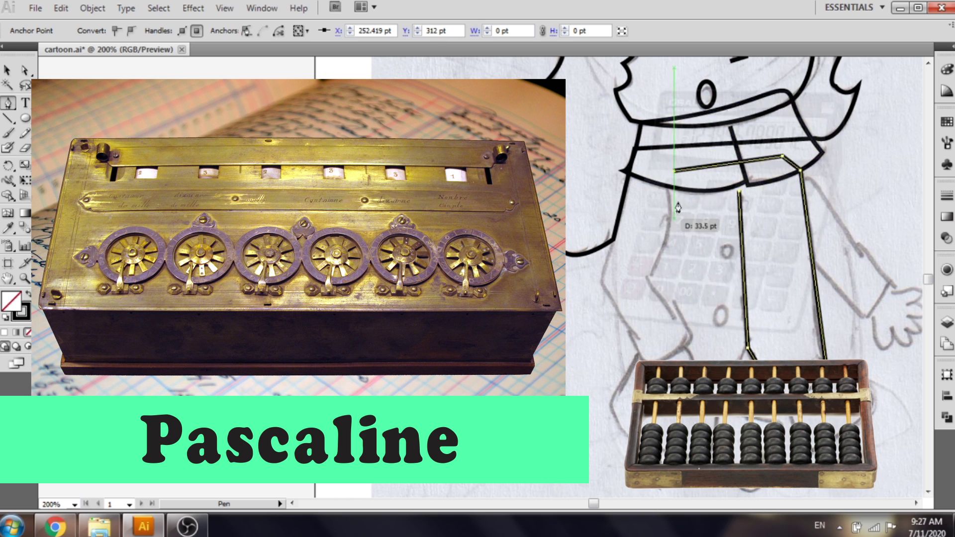
click(639, 270)
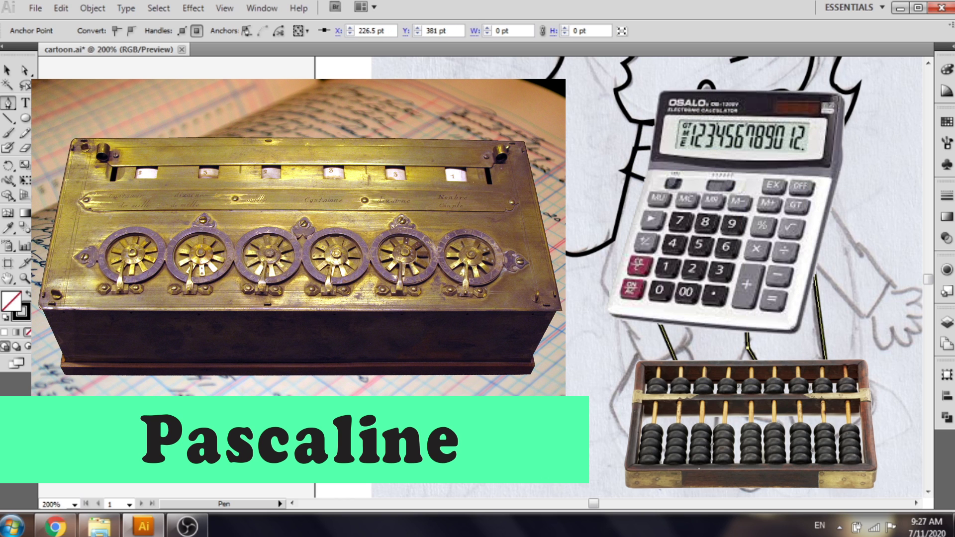
click(748, 352)
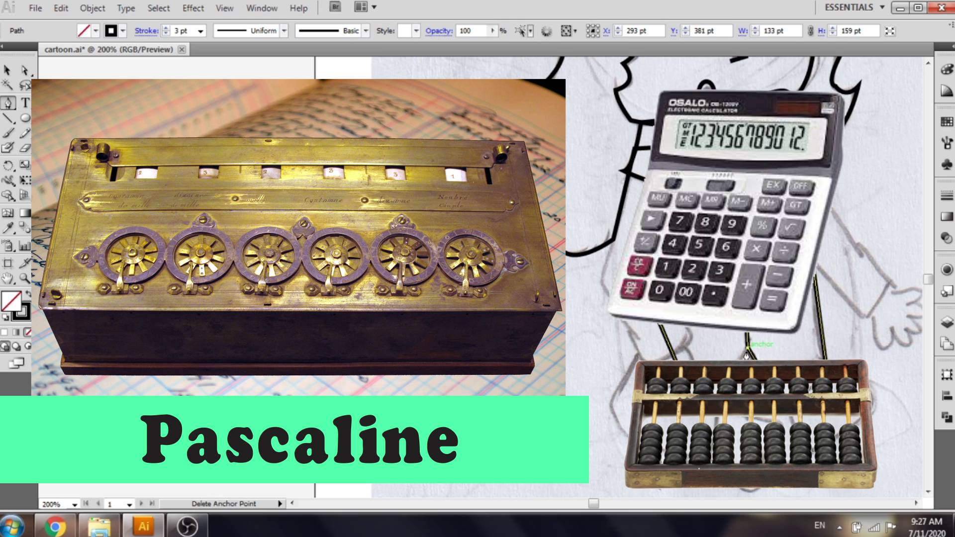
click(745, 354)
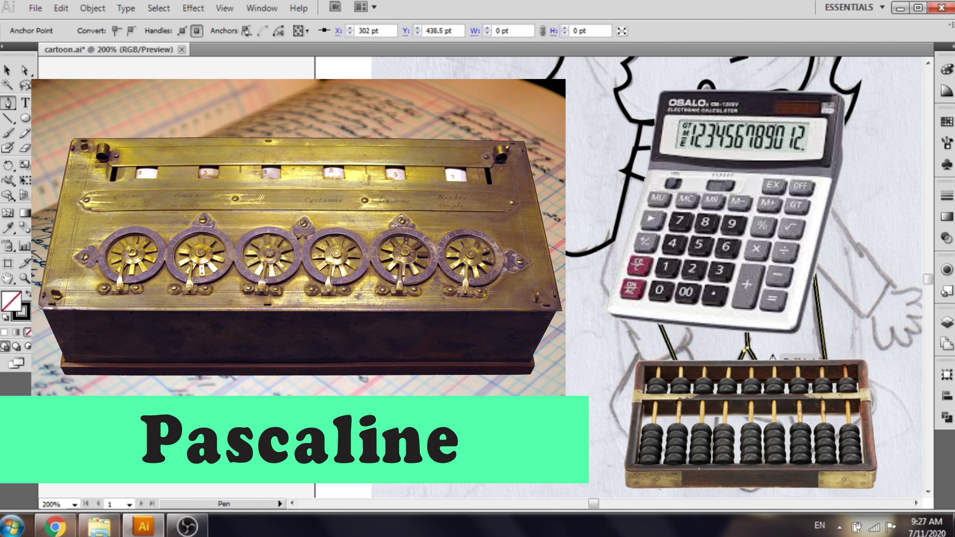
scroll(755, 356, up, 3)
click(724, 344)
scroll(728, 350, down, 3)
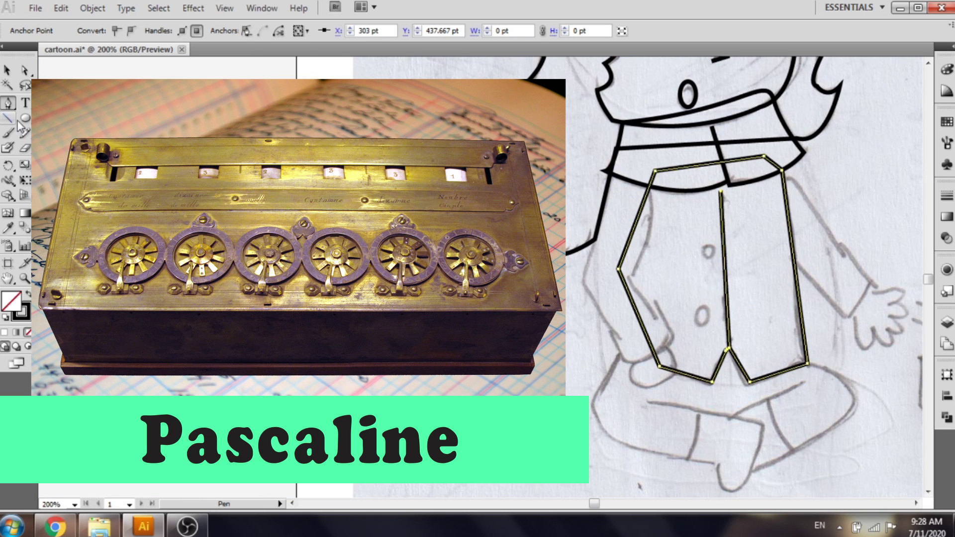
click(7, 70)
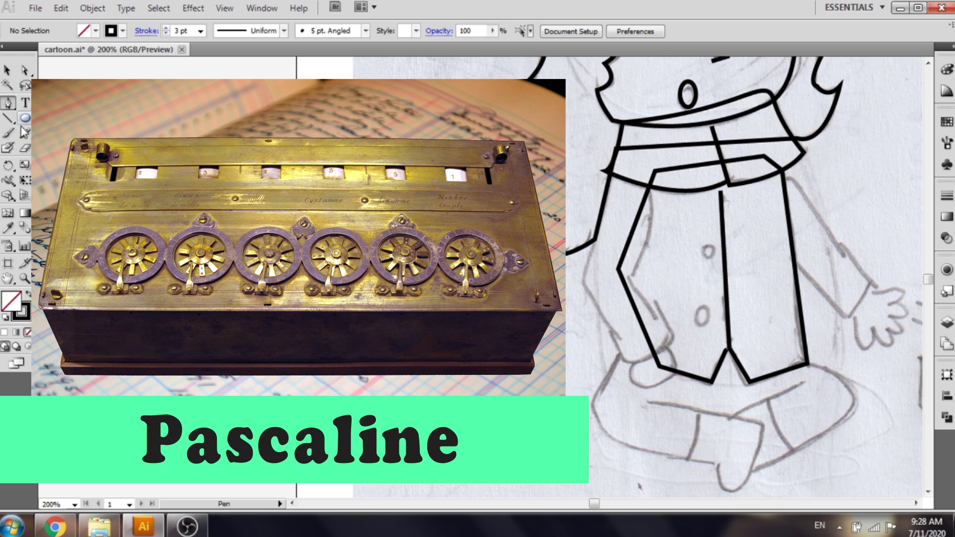
- Draw an ellipse about 8.75 by 13.5 pt over the upper coat button and place a copy over the lower button
drag(701, 245, 717, 259)
key(ctrl+v)
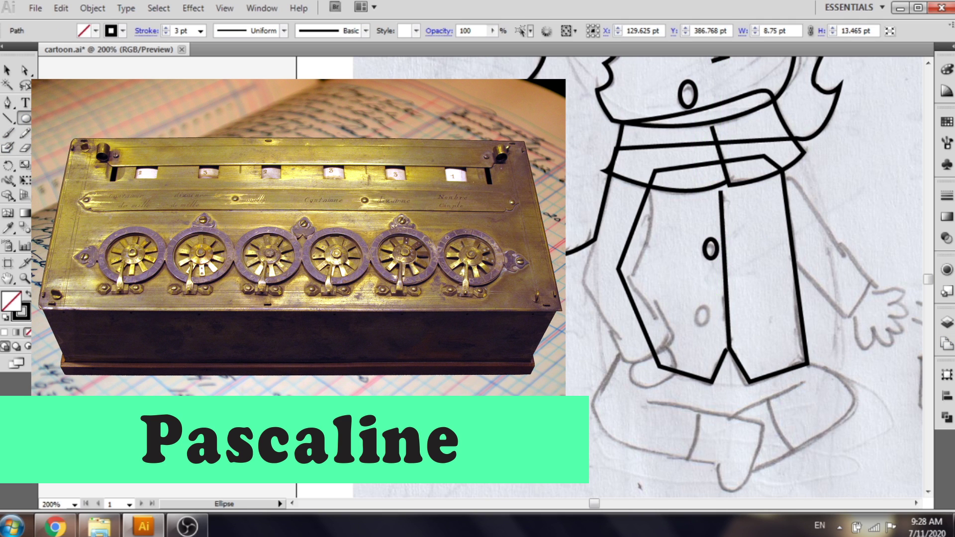
click(3, 74)
drag(480, 277, 707, 316)
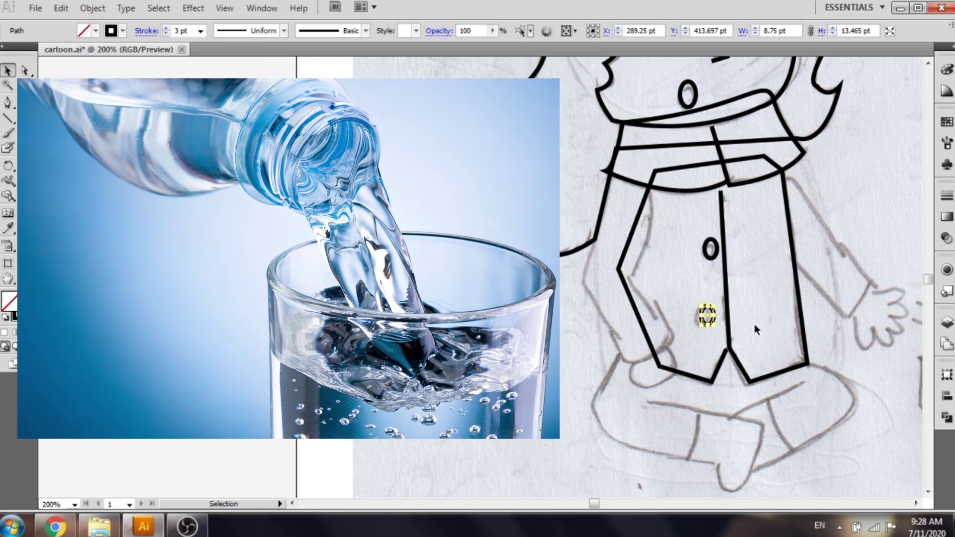
click(755, 324)
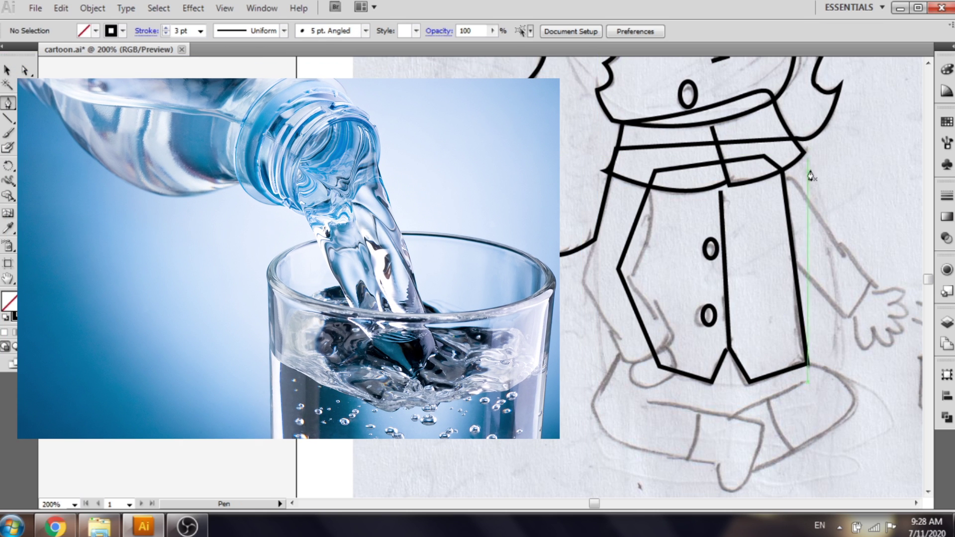
- Trace the right sleeve as a closed straight-sided shape from the shoulder to the cuff and back to the coat's side
click(782, 170)
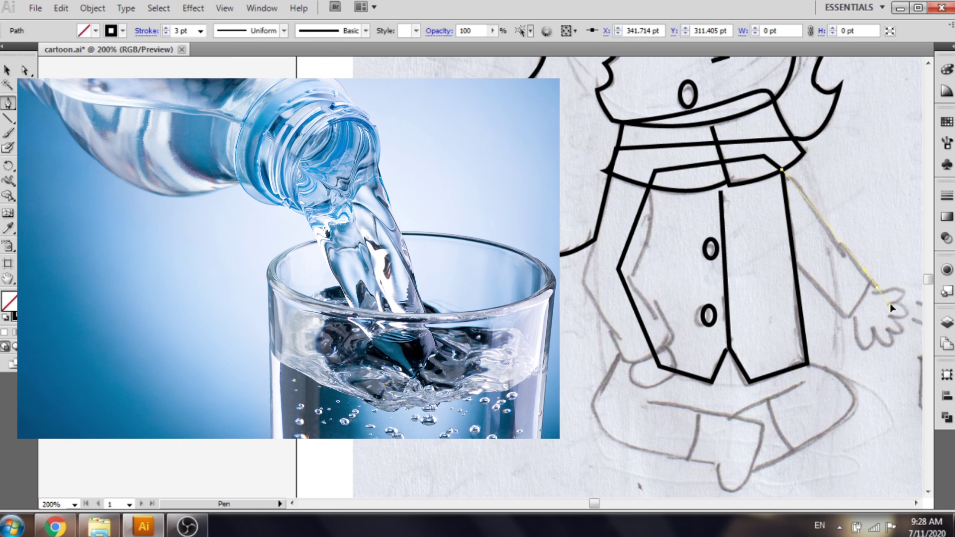
click(878, 288)
click(847, 314)
click(795, 265)
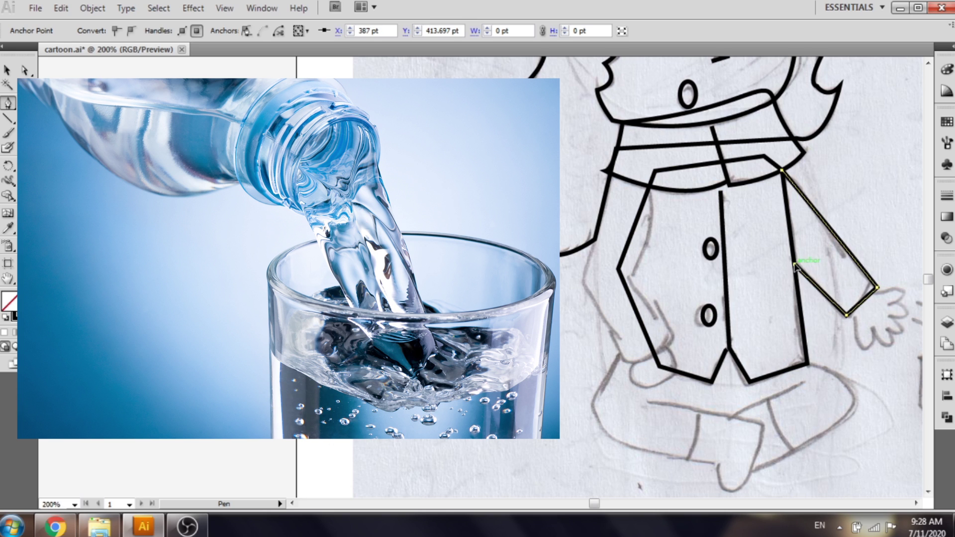
click(781, 170)
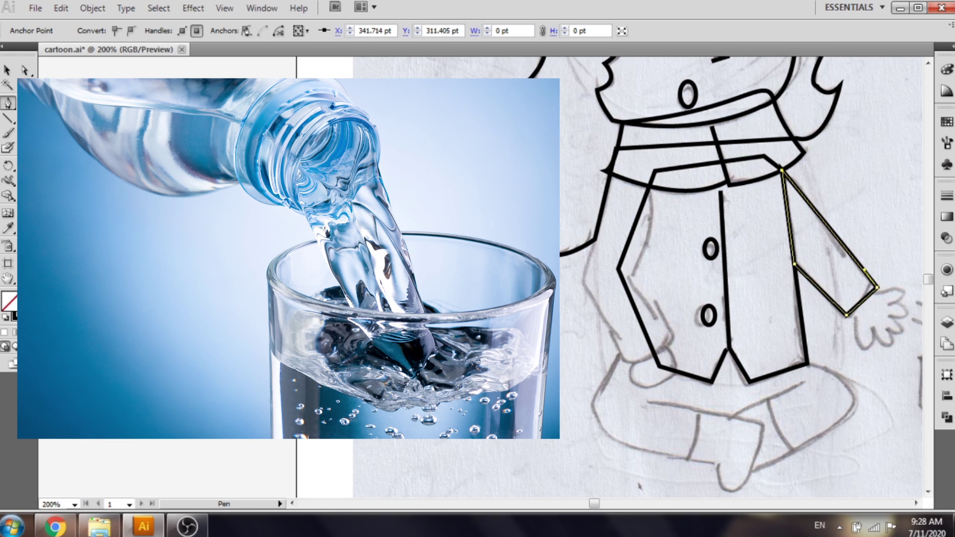
click(7, 73)
click(90, 100)
- Trace the left sleeve's outer edge from the collar over the elbow to the wrist, with a curved cuff
click(8, 103)
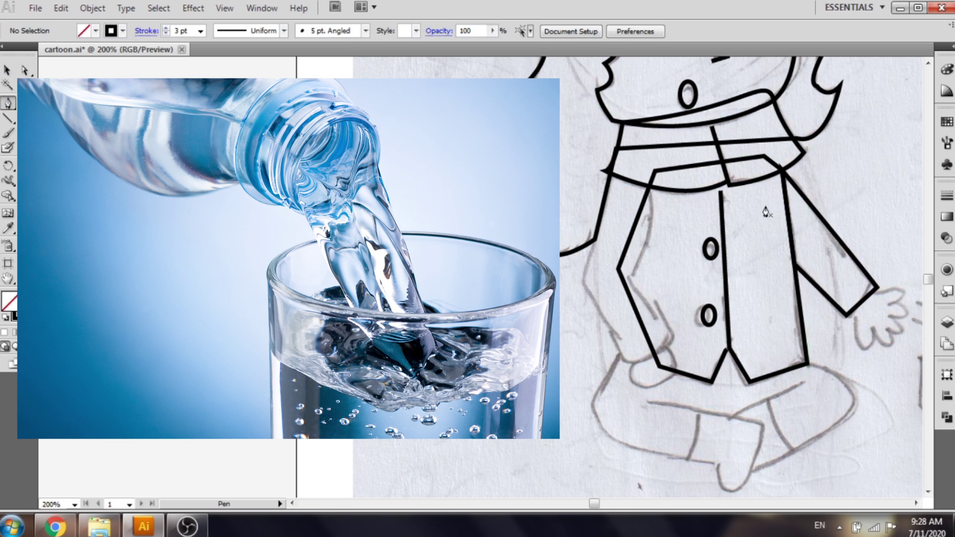
click(610, 172)
click(583, 297)
click(628, 362)
drag(681, 337, 680, 316)
key(ctrl+z)
ctrl+click(626, 281)
- Trace the left sleeve's inner edge up to the armpit with a curve and close the outline at the shoulder
click(631, 269)
drag(649, 186, 638, 170)
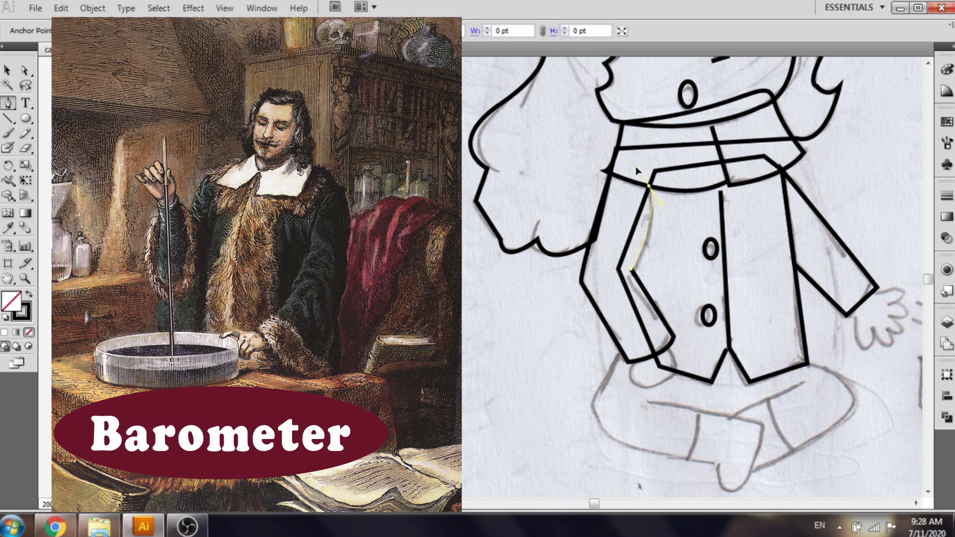
click(611, 173)
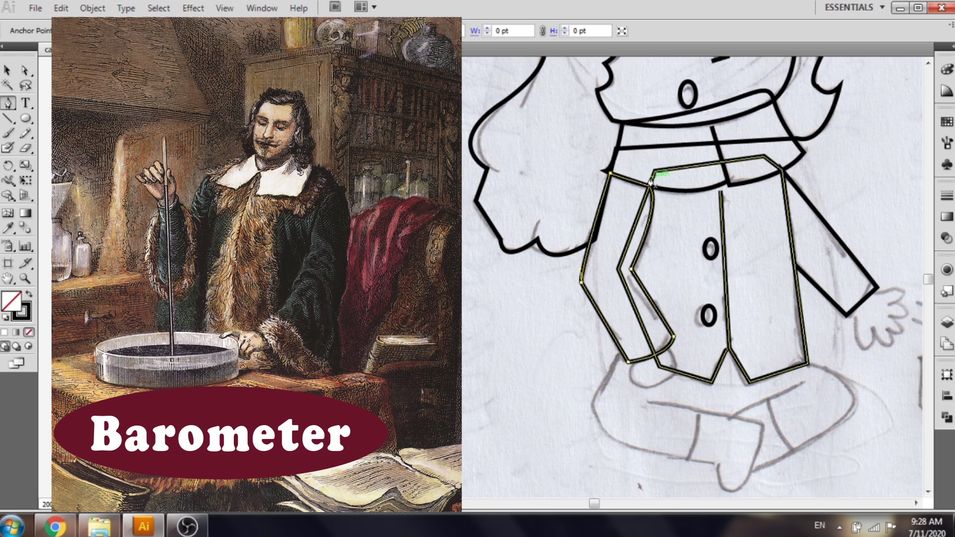
click(7, 71)
click(64, 107)
- Trace the left hand as a rounded curve emerging from the left cuff
click(8, 103)
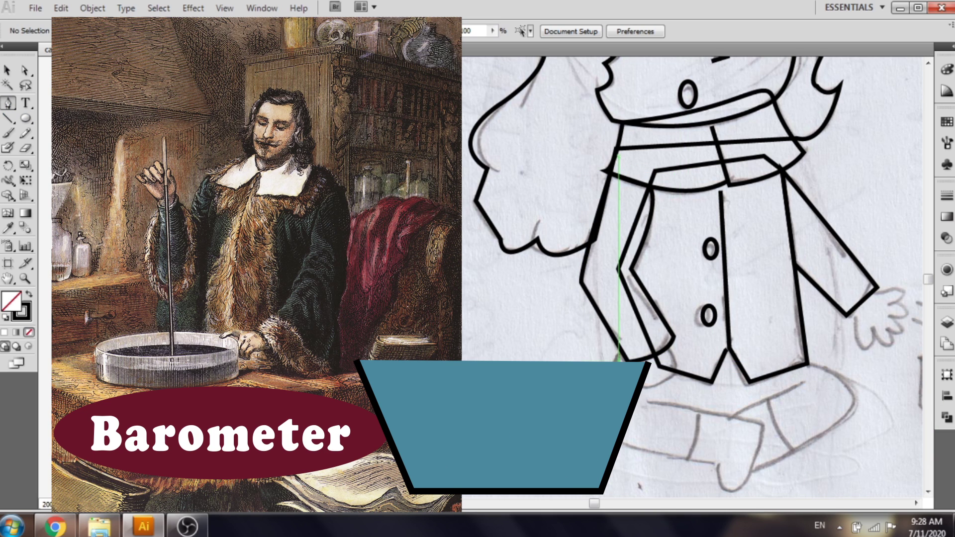
click(633, 357)
drag(666, 382, 700, 372)
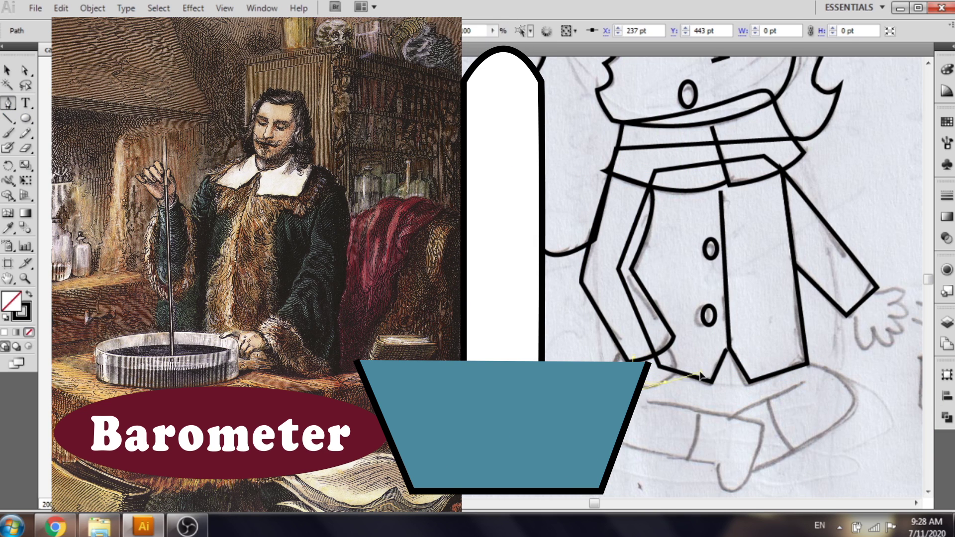
drag(666, 340, 631, 317)
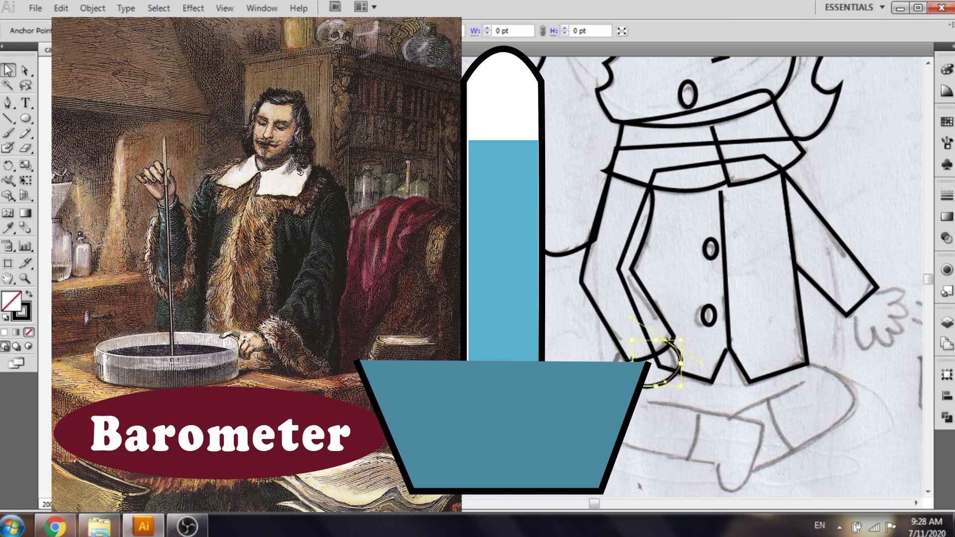
click(82, 95)
- Trace the right hand as a simplified rounded outline running from one corner of the cuff to the other
drag(848, 307, 893, 351)
key(ctrl+z)
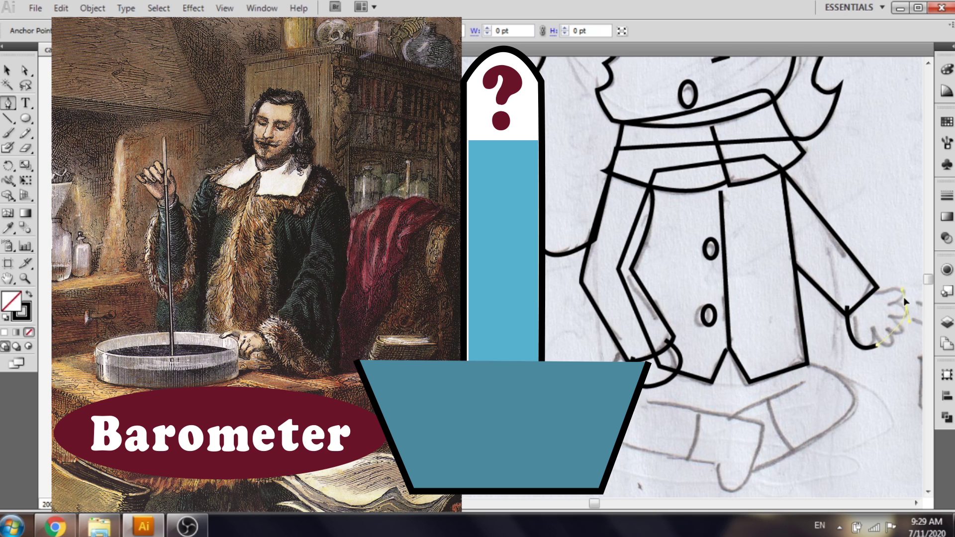
drag(876, 284, 826, 291)
drag(824, 246, 798, 269)
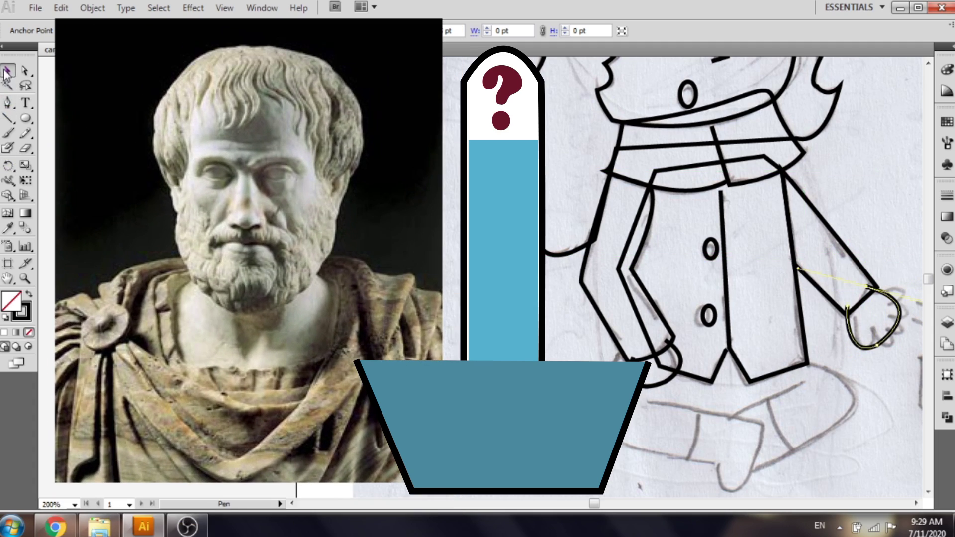
click(6, 74)
click(44, 144)
- Add another new layer above the coat and arms for tracing the legs
scroll(920, 378, down, 1)
click(947, 322)
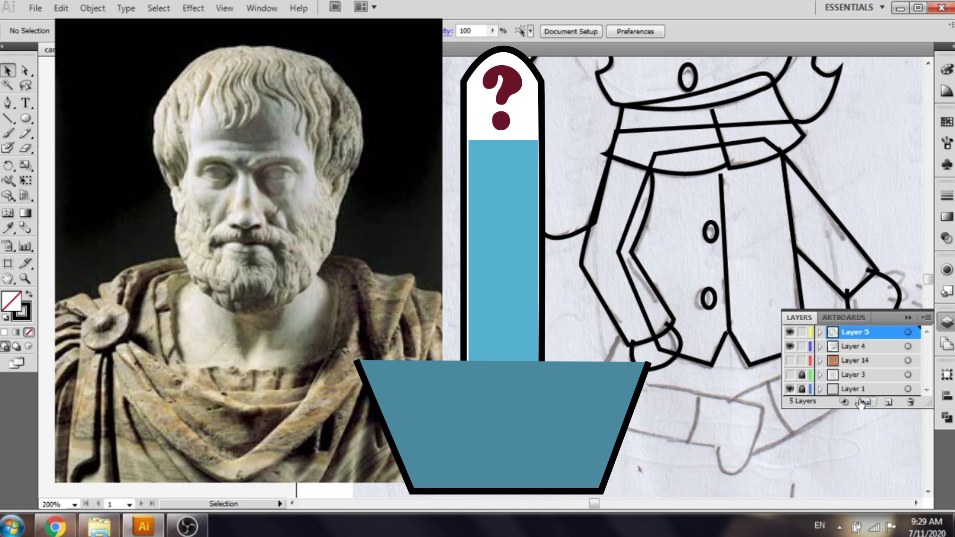
click(908, 321)
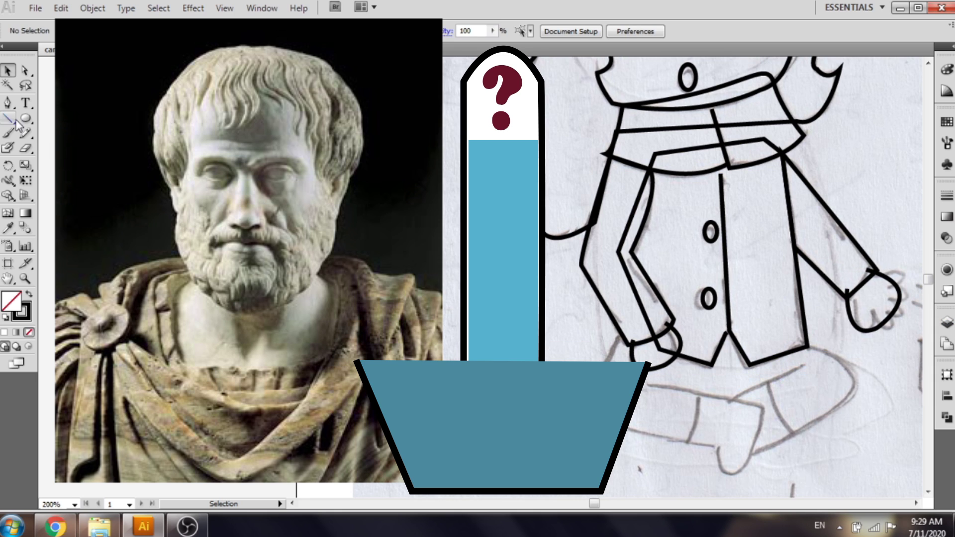
- Trace the left trouser leg's outer curve and hem, then continue the path along the inner edge of both crossed legs
click(632, 327)
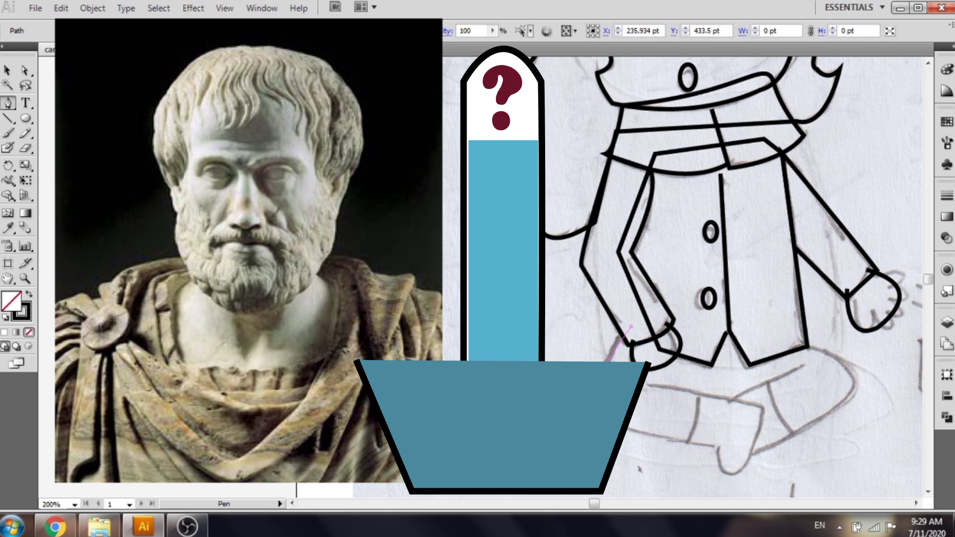
click(591, 384)
drag(715, 448, 821, 455)
key(ctrl+z)
drag(688, 443, 781, 450)
click(699, 398)
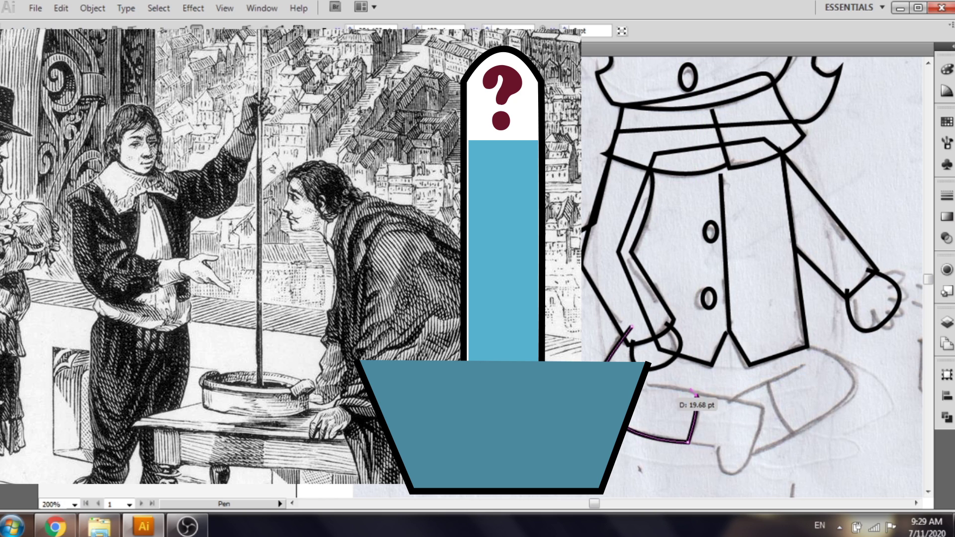
click(649, 387)
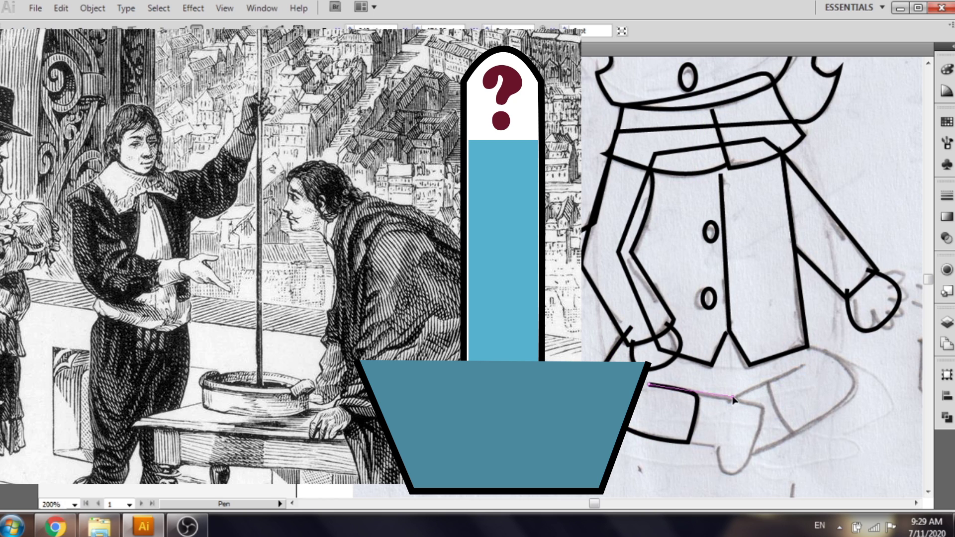
click(802, 366)
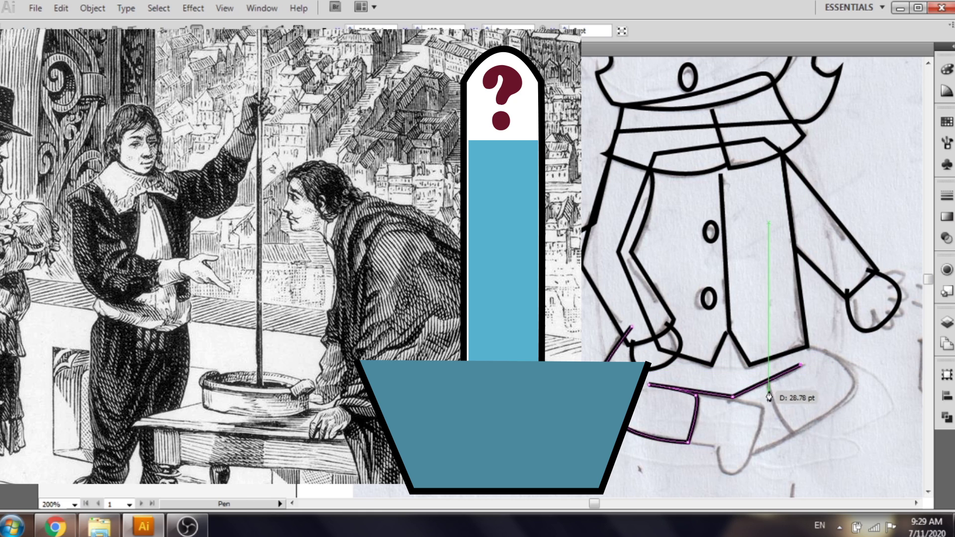
- Trace the right trouser leg's hem and rounded knee, and close the outline at the starting point near the left hand
click(768, 386)
click(796, 435)
drag(853, 379, 852, 353)
drag(793, 346, 741, 337)
click(769, 331)
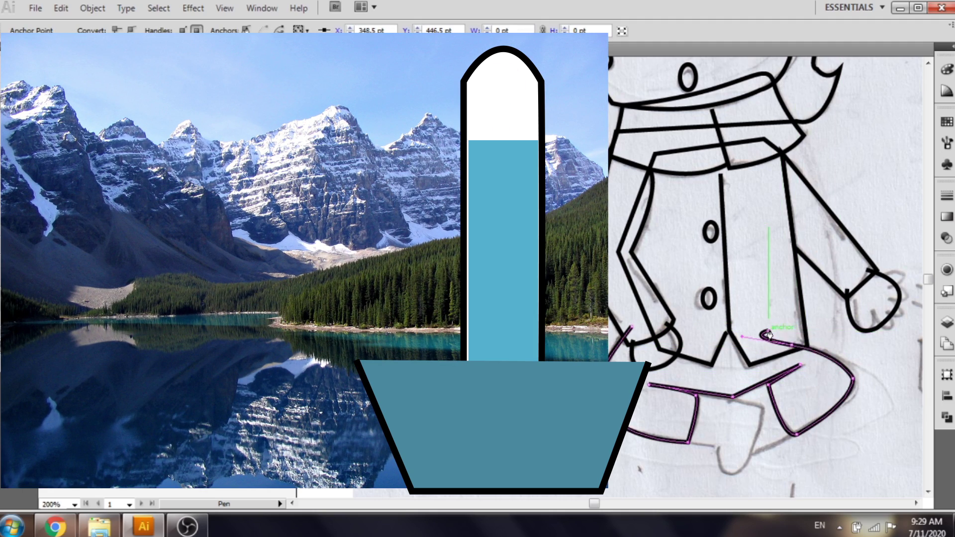
key(ctrl+z)
click(794, 346)
key(ctrl+z)
click(792, 345)
click(631, 326)
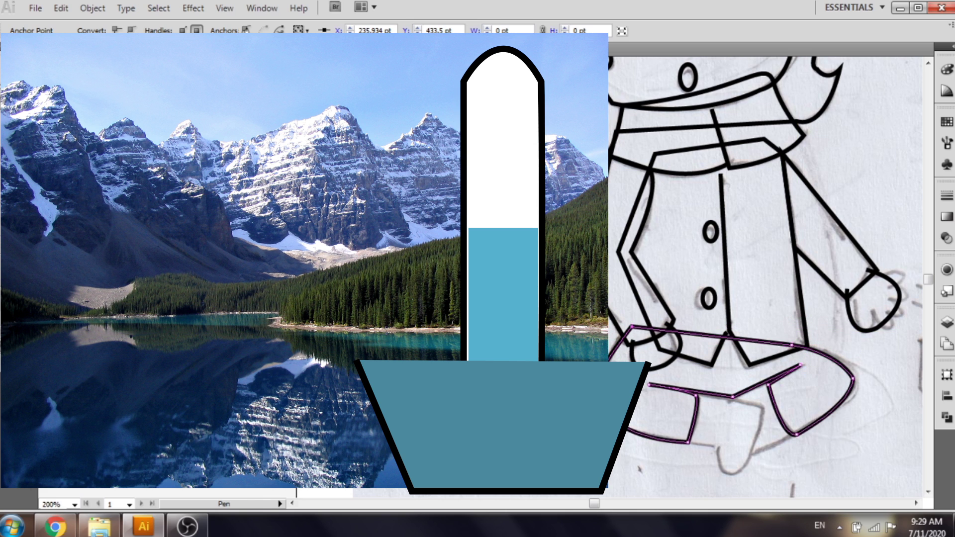
- Trace a closed four-sided lower-leg shape between the right trouser hem and the point where the legs cross
ctrl+click(605, 346)
click(788, 432)
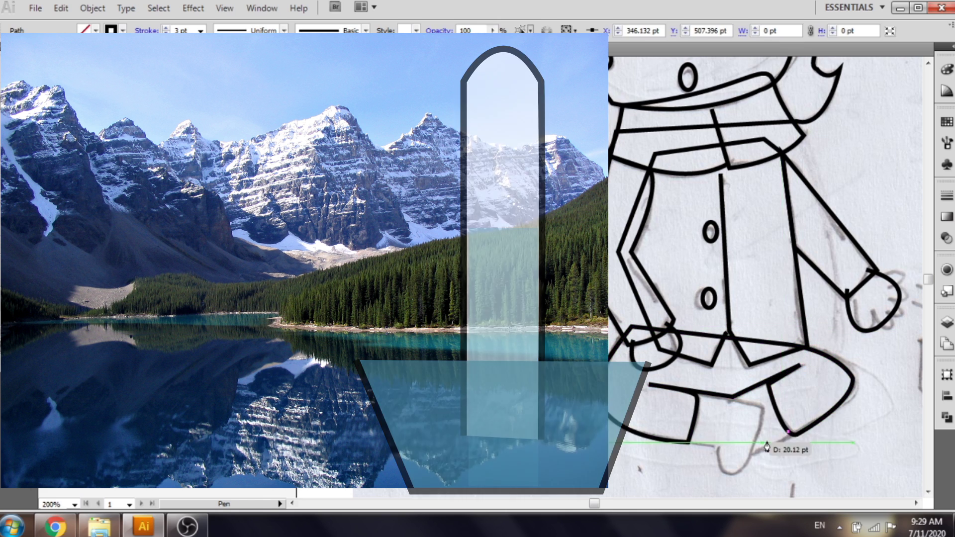
click(749, 454)
click(733, 397)
click(768, 380)
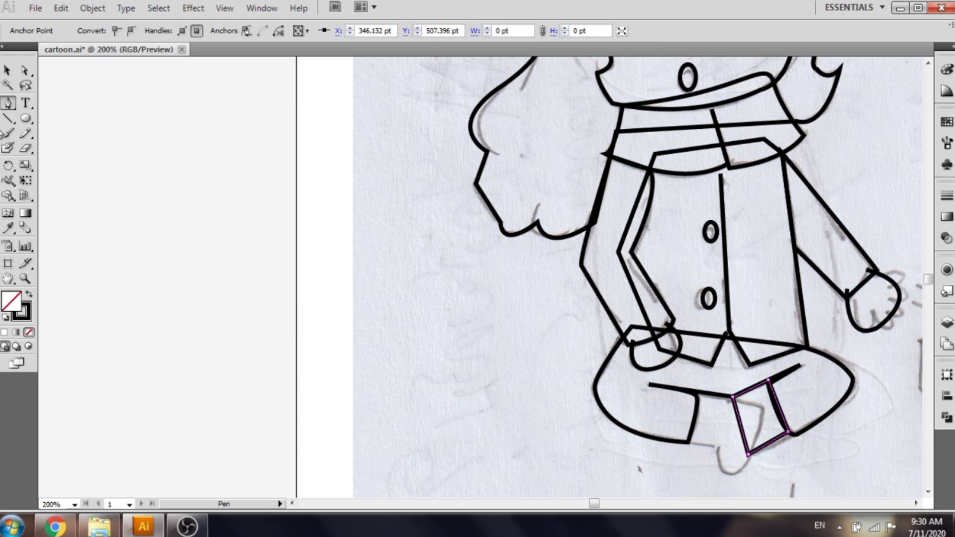
- Trace the foot extending from the left trouser hem as a closed shape with a rounded, downward-pointing toe
click(83, 91)
click(9, 104)
click(681, 442)
drag(717, 449, 747, 471)
click(733, 475)
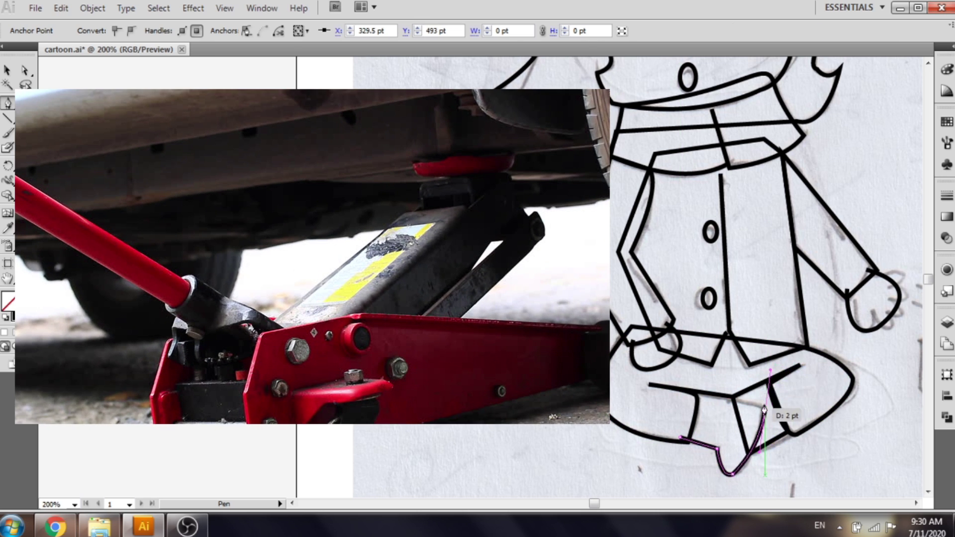
click(695, 393)
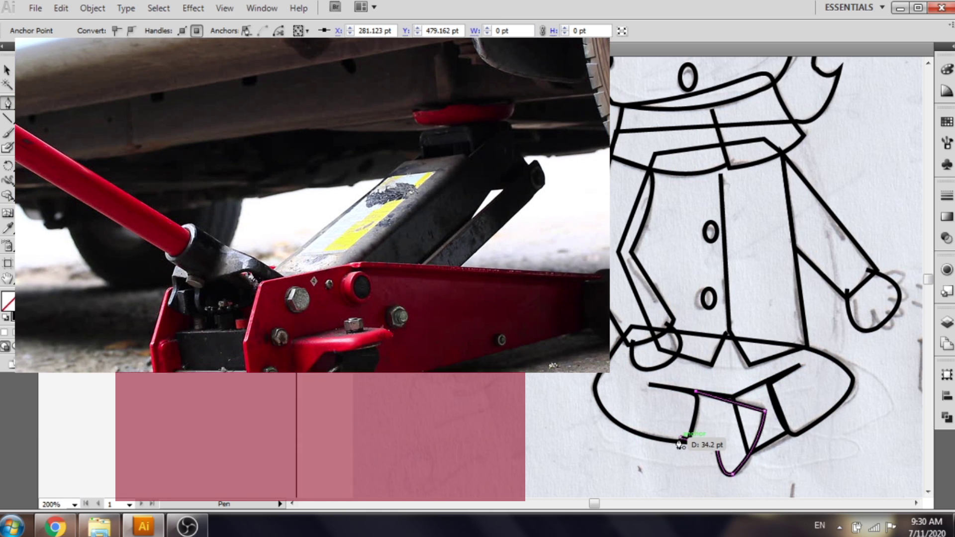
drag(681, 438, 679, 446)
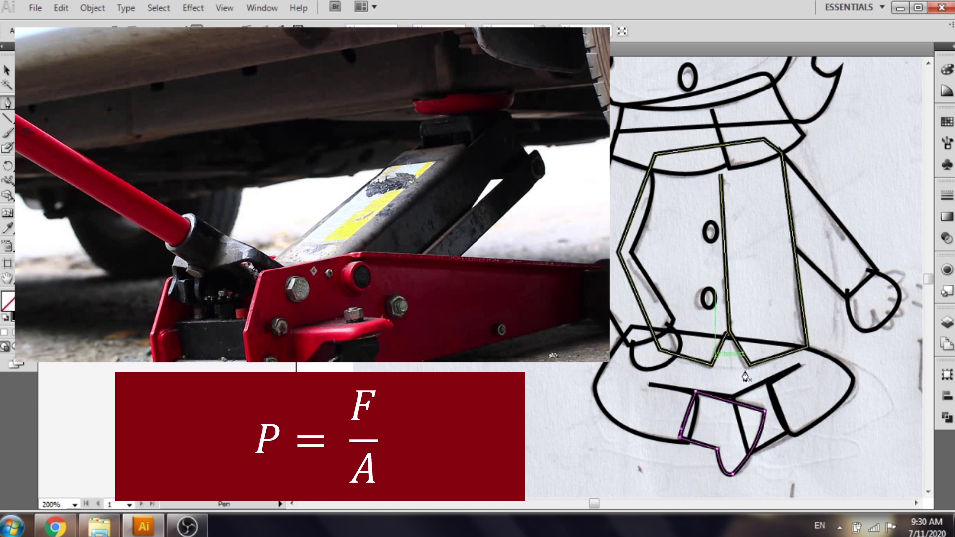
- Add a new layer above the legs for tracing the die
click(8, 71)
click(667, 293)
drag(905, 223, 883, 231)
click(948, 323)
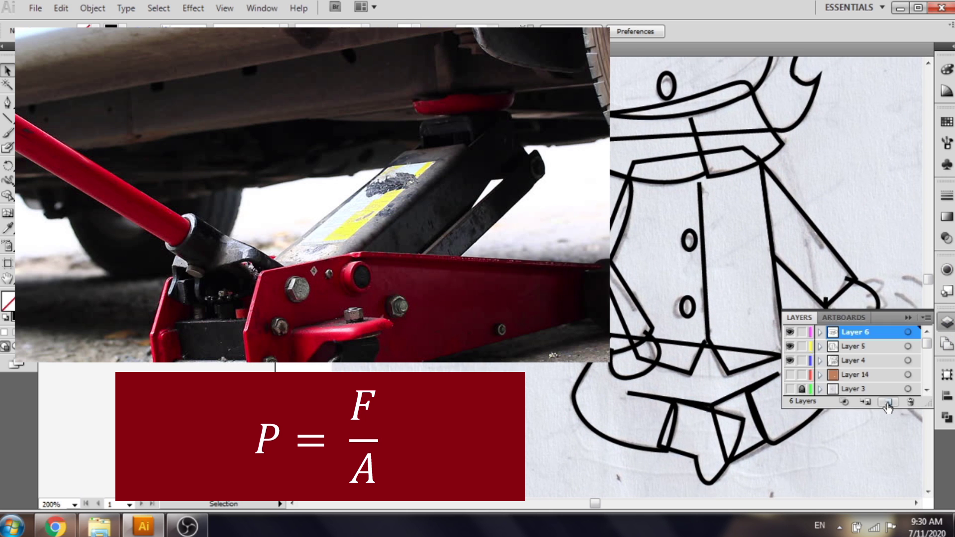
click(887, 405)
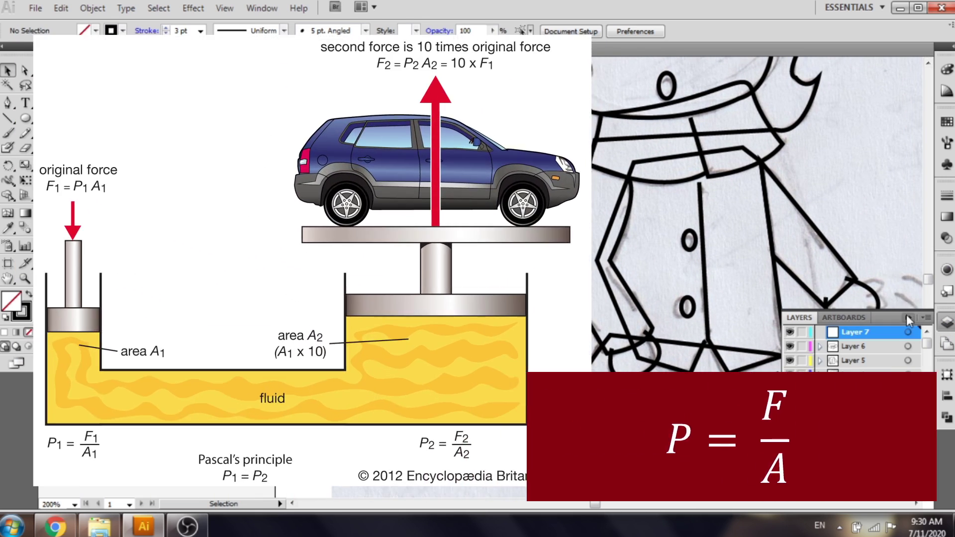
click(907, 317)
- Trace the die's top face as a closed four-sided outline
mouse_move(888, 361)
mouse_down()
mouse_move(815, 275)
mouse_move(820, 197)
mouse_move(793, 243)
mouse_up()
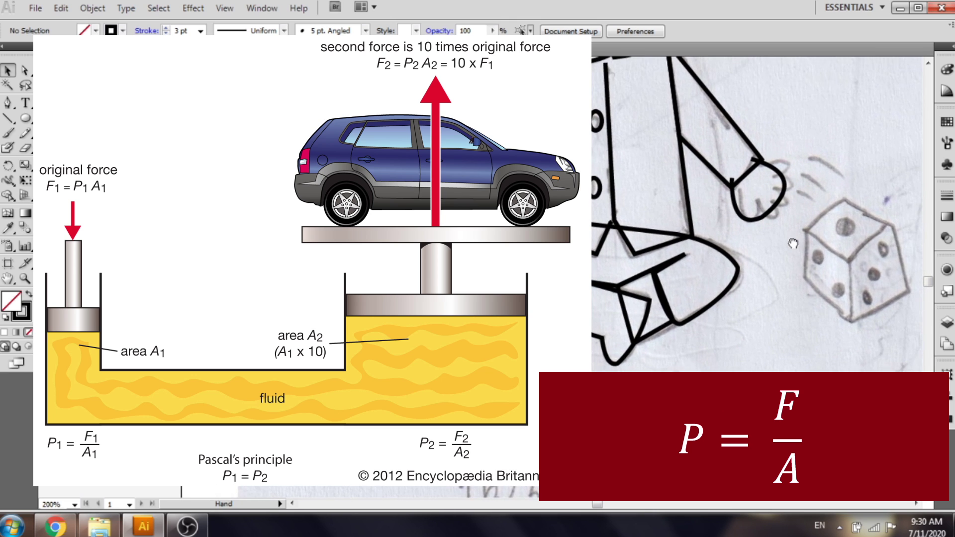
click(841, 199)
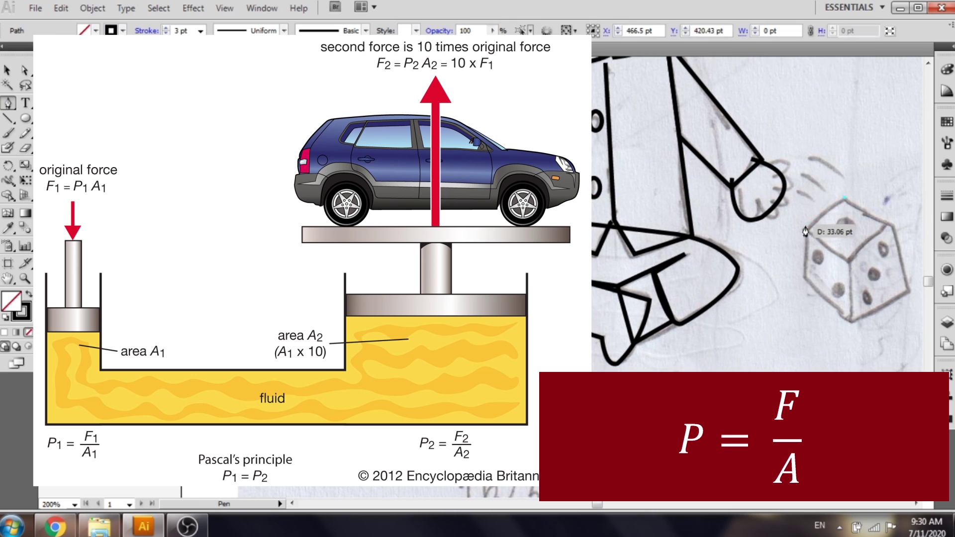
click(805, 227)
click(854, 259)
click(888, 221)
click(842, 200)
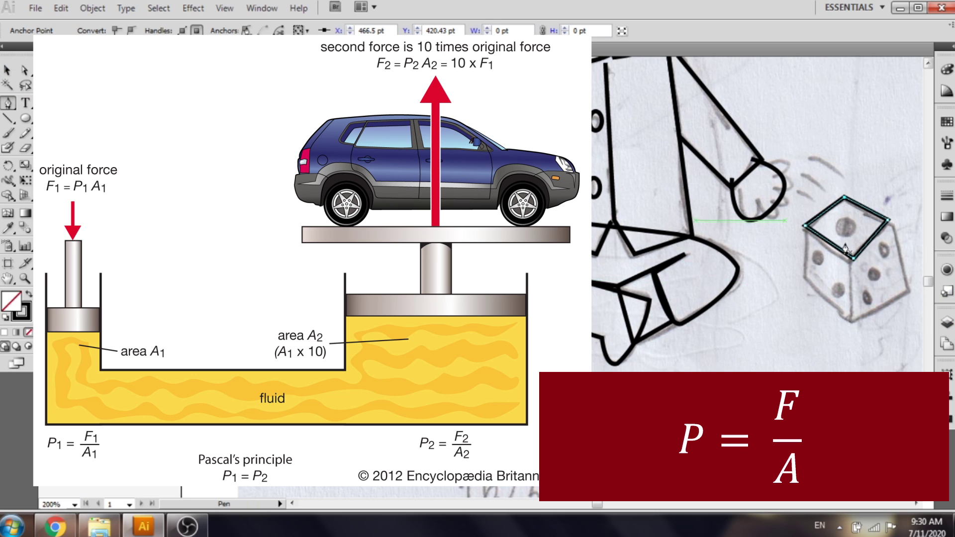
click(8, 71)
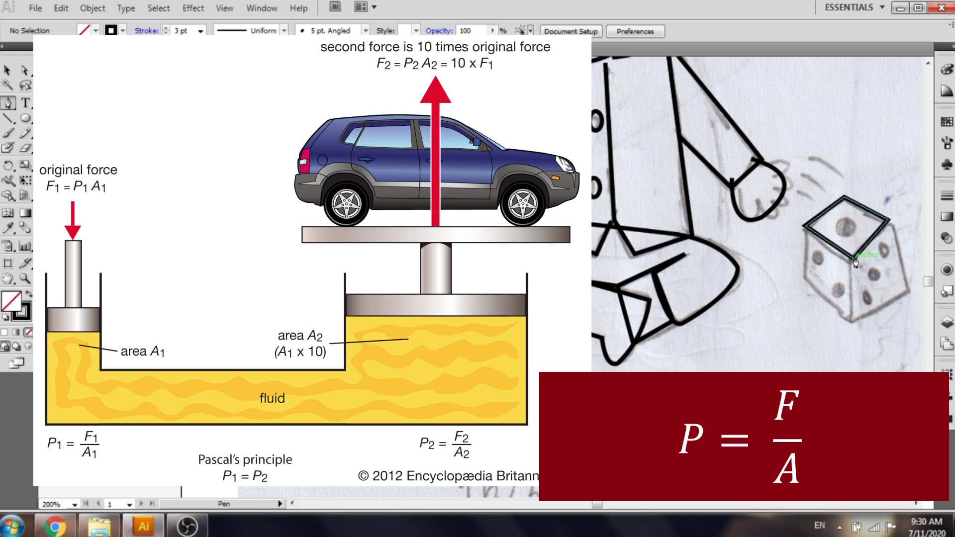
- Trace the die's right face as a closed four-sided outline sharing the top face's front edge
click(853, 323)
click(853, 258)
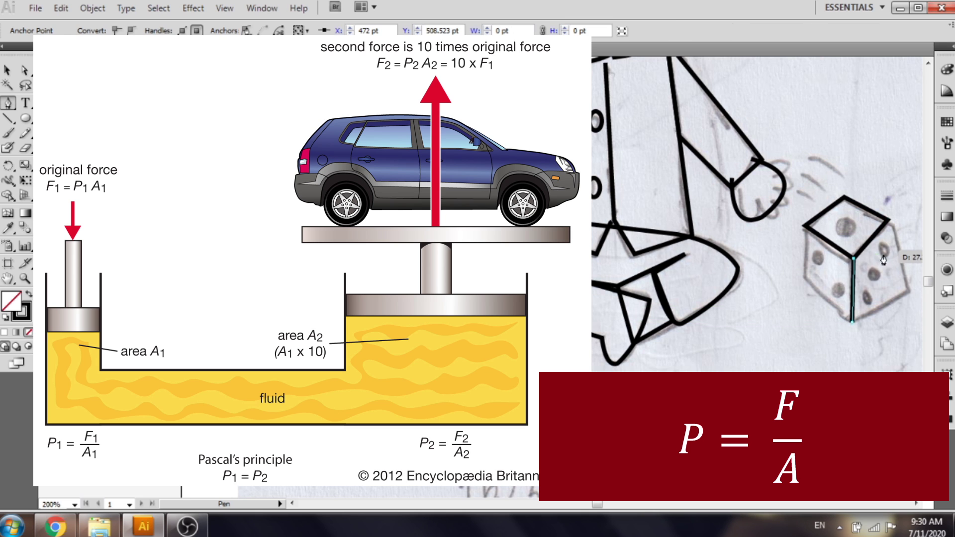
click(890, 219)
click(910, 291)
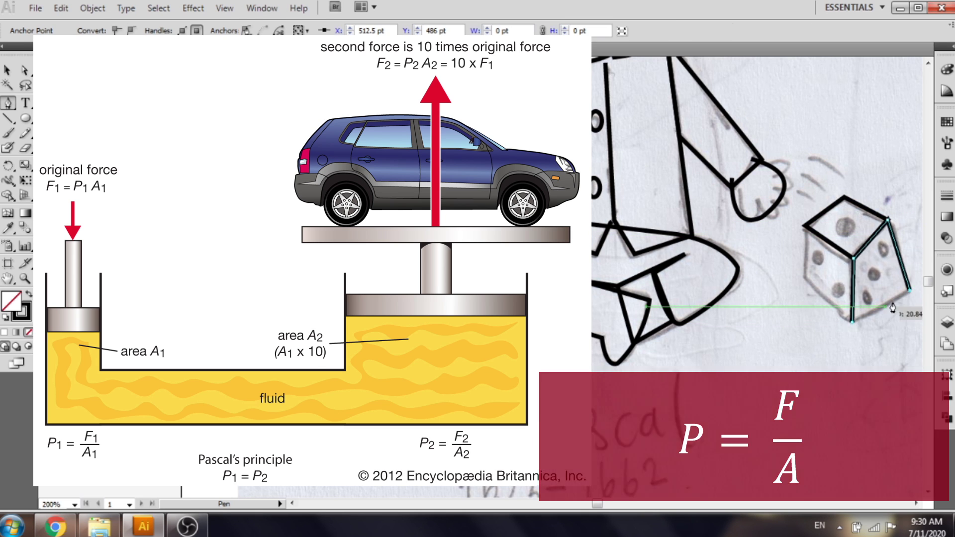
click(852, 322)
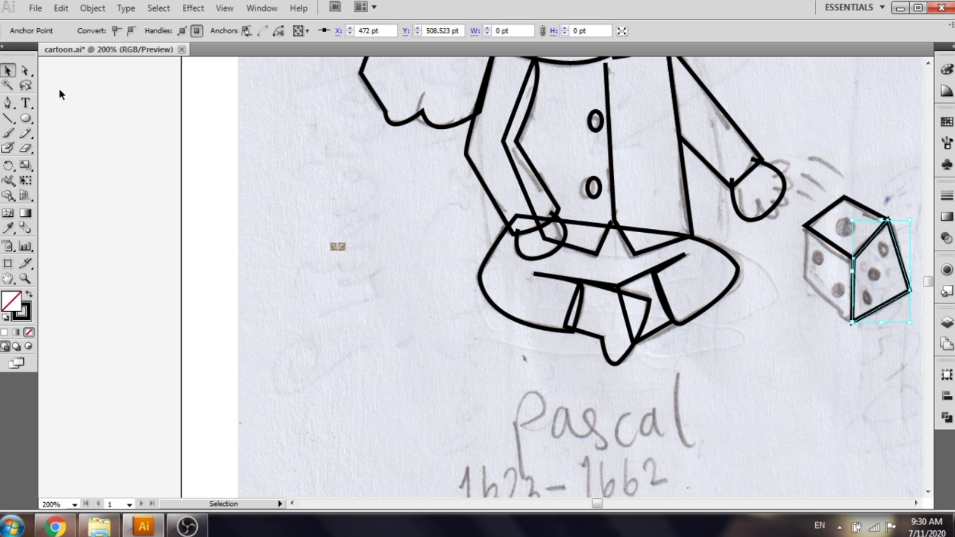
click(60, 95)
key(p)
click(852, 322)
click(805, 279)
click(805, 226)
key(ctrl+z)
key(ctrl+z)
key(ctrl+z)
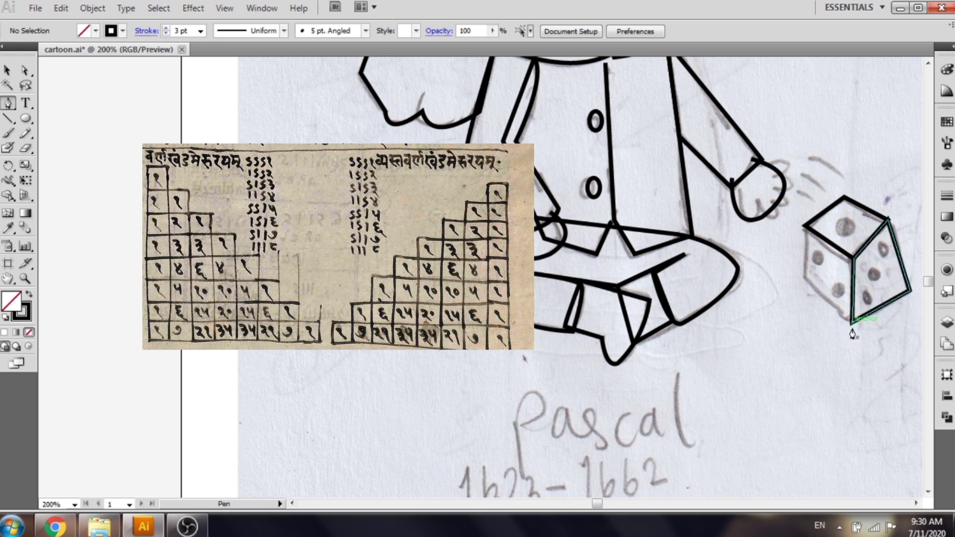
- Trace the die's left face as a closed four-sided outline along the top and right faces
click(852, 323)
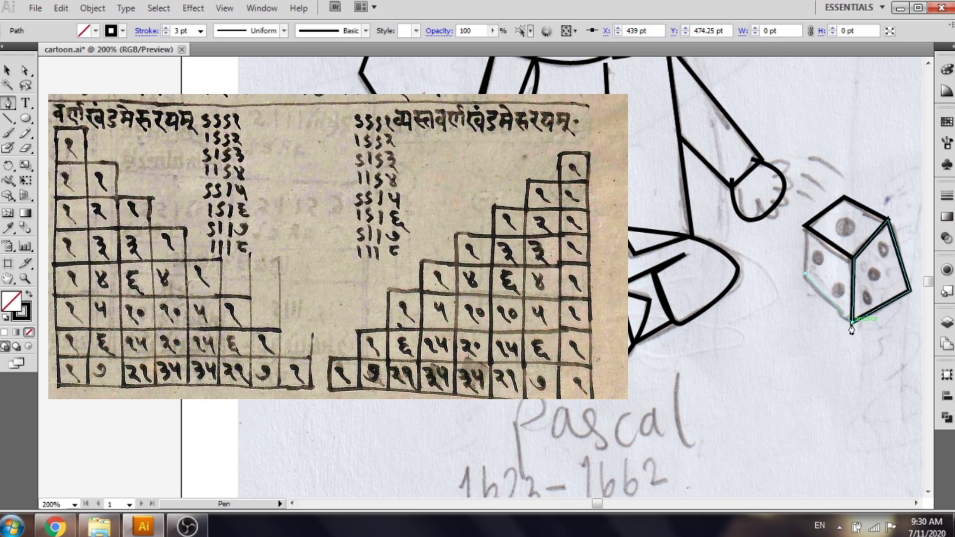
click(806, 274)
click(805, 226)
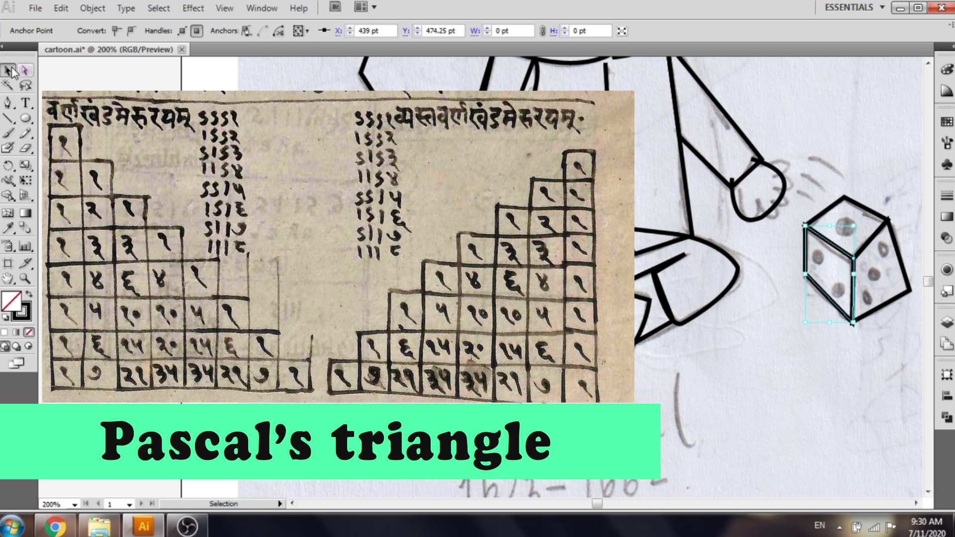
- Draw small circles, about 9.5 pt wide, over the die's pips: one on top, three on the right face, two on the left
click(71, 94)
mouse_move(839, 218)
mouse_down()
mouse_move(896, 259)
mouse_move(883, 277)
mouse_up()
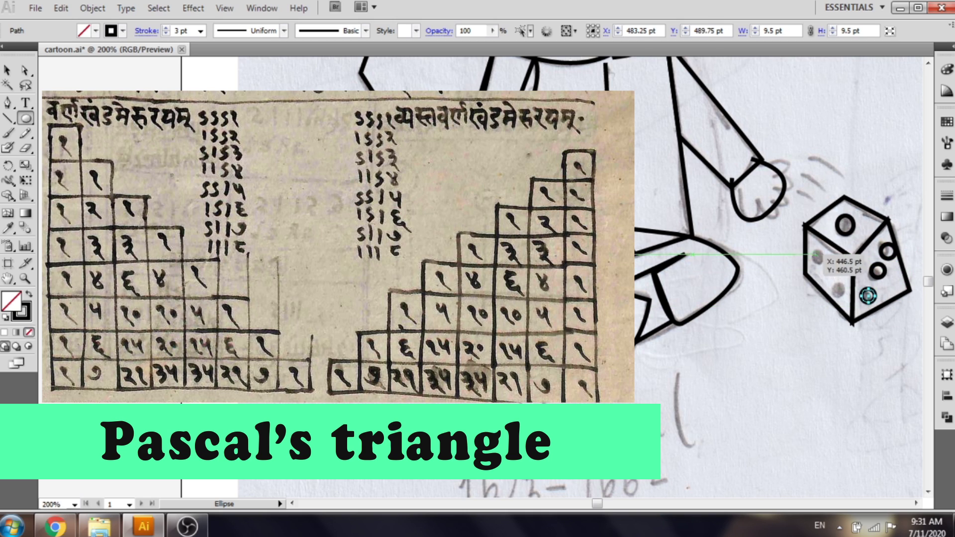
drag(814, 251, 849, 297)
- Trace the three short curved motion lines between the throwing hand and the die as separate open paths
click(9, 104)
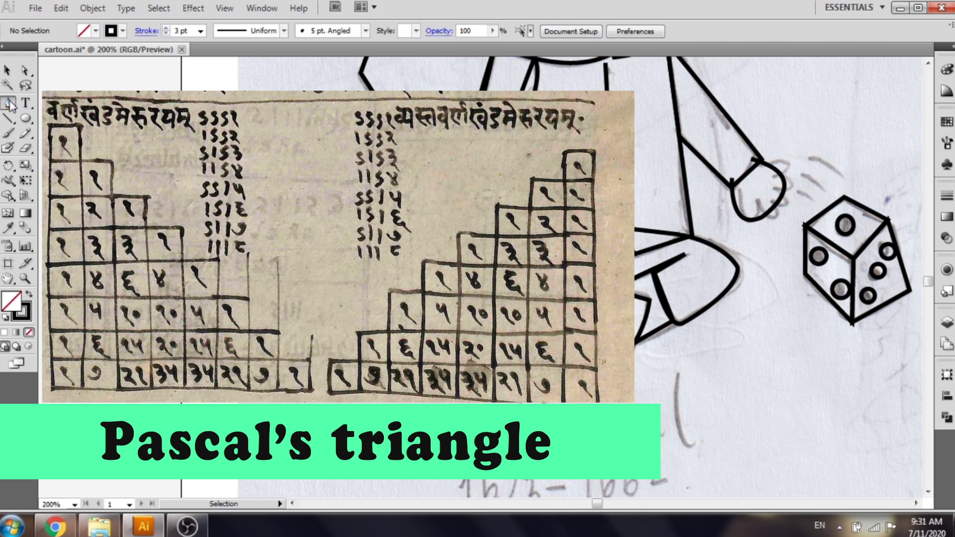
click(807, 159)
drag(839, 172, 801, 180)
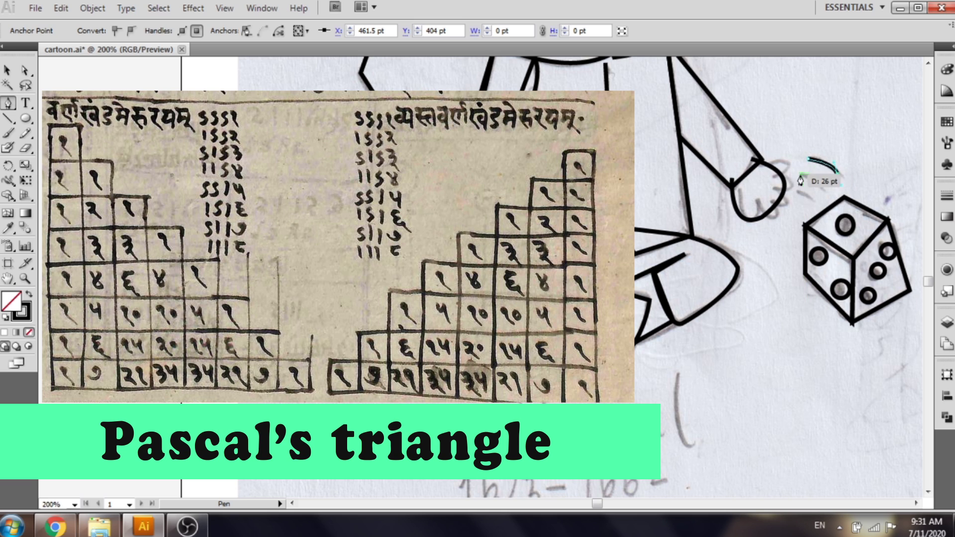
click(7, 73)
click(801, 174)
click(826, 191)
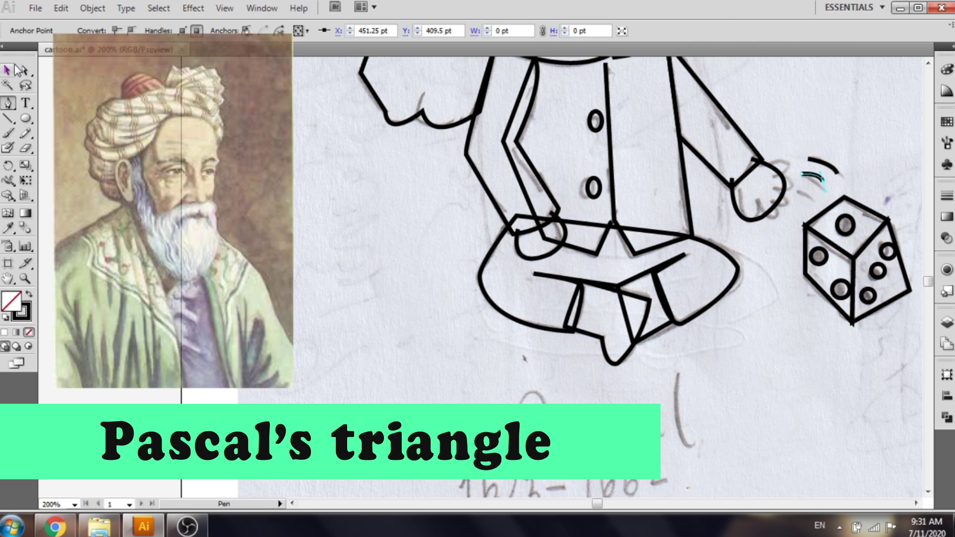
click(7, 70)
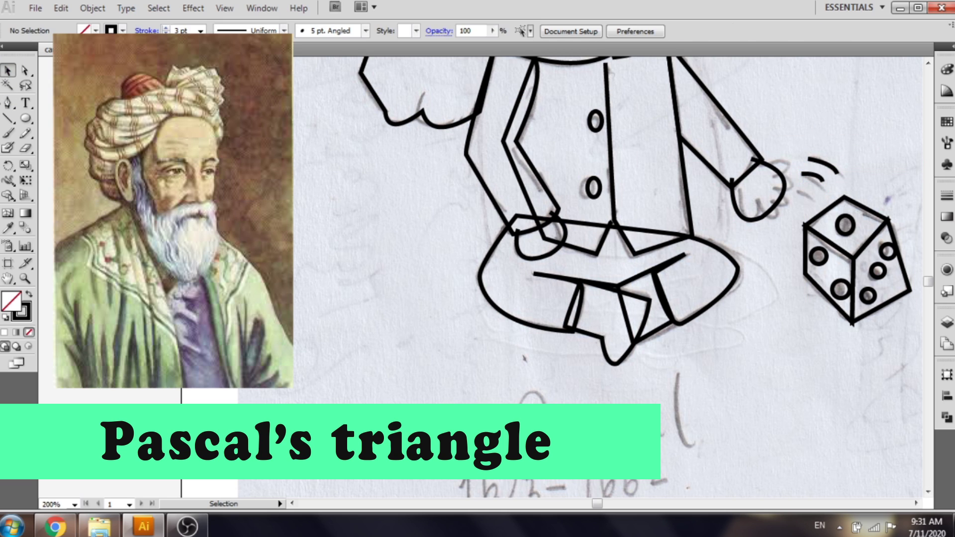
click(799, 190)
drag(816, 196, 815, 206)
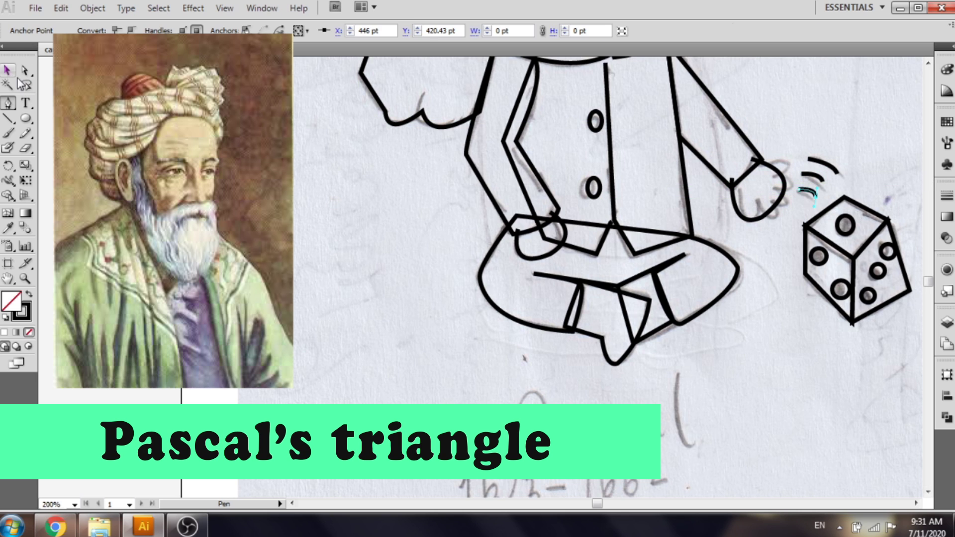
click(8, 71)
click(485, 161)
- Hide the scanned sketch layer, Layer 1, so only the traced outlines remain on the artboard
drag(708, 381, 799, 410)
scroll(843, 380, down, 2)
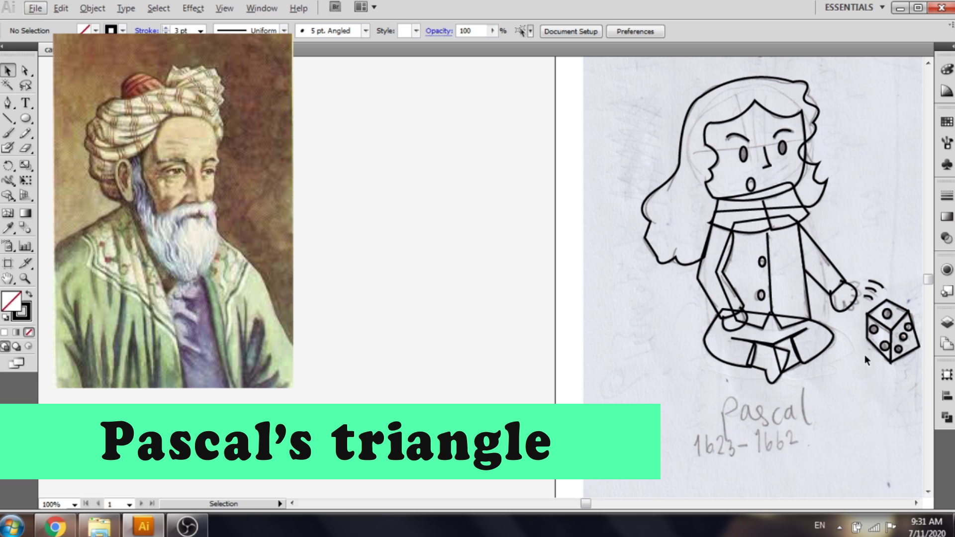
key(ctrl+minus)
click(947, 323)
click(790, 376)
click(791, 376)
scroll(808, 380, down, 1)
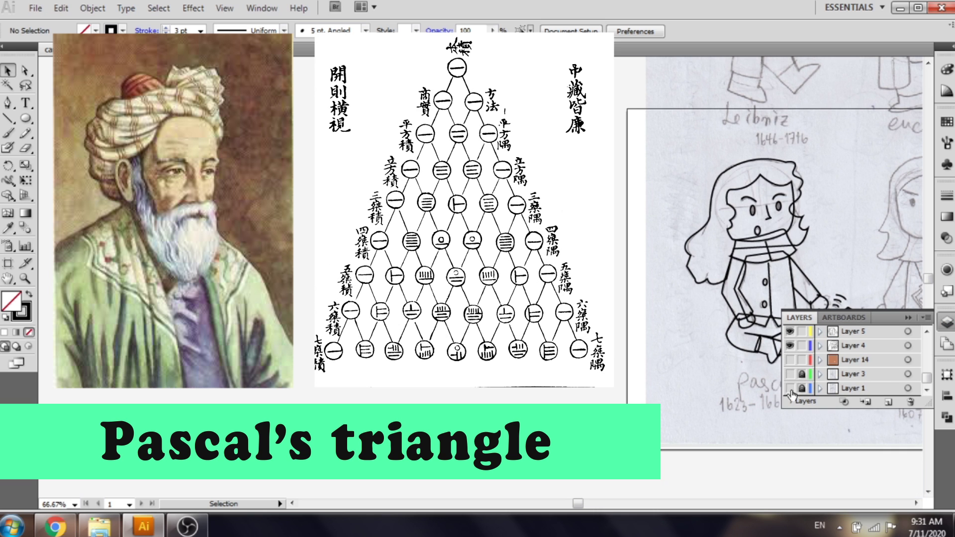
click(791, 390)
click(909, 318)
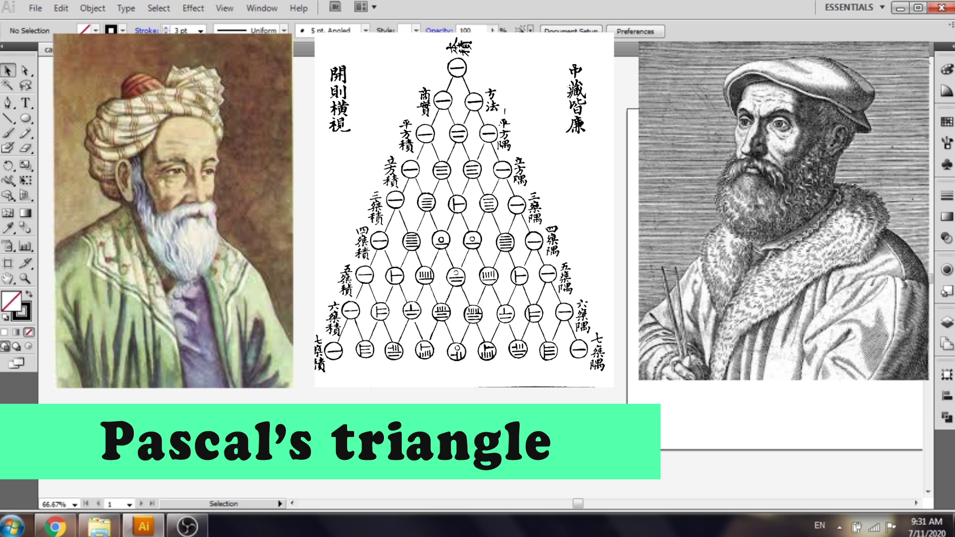
- Select all the traced artwork and enlarge it proportionally from its centre to fill more of the artboard
drag(776, 249, 715, 251)
key(ctrl+a)
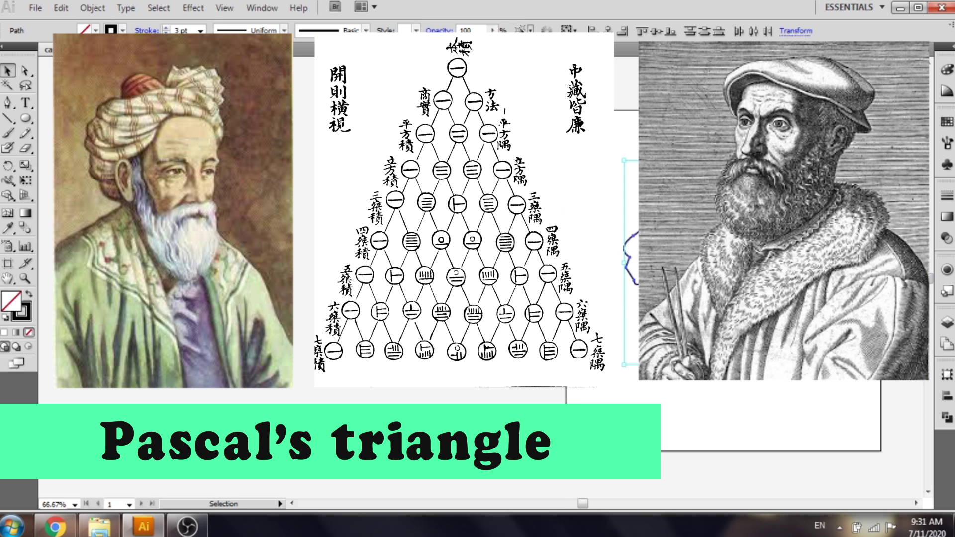
scroll(824, 327, up, 1)
scroll(824, 320, down, 1)
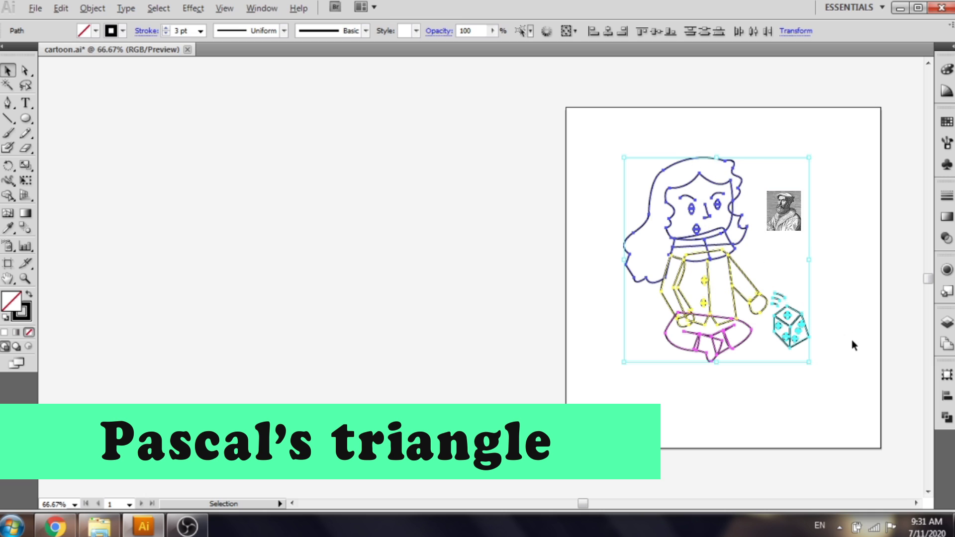
key(alt)
mouse_move(811, 363)
mouse_down()
mouse_move(883, 365)
mouse_move(857, 414)
mouse_move(815, 365)
mouse_up()
drag(839, 406, 855, 425)
mouse_move(826, 389)
mouse_down()
mouse_move(813, 374)
mouse_move(845, 387)
mouse_up()
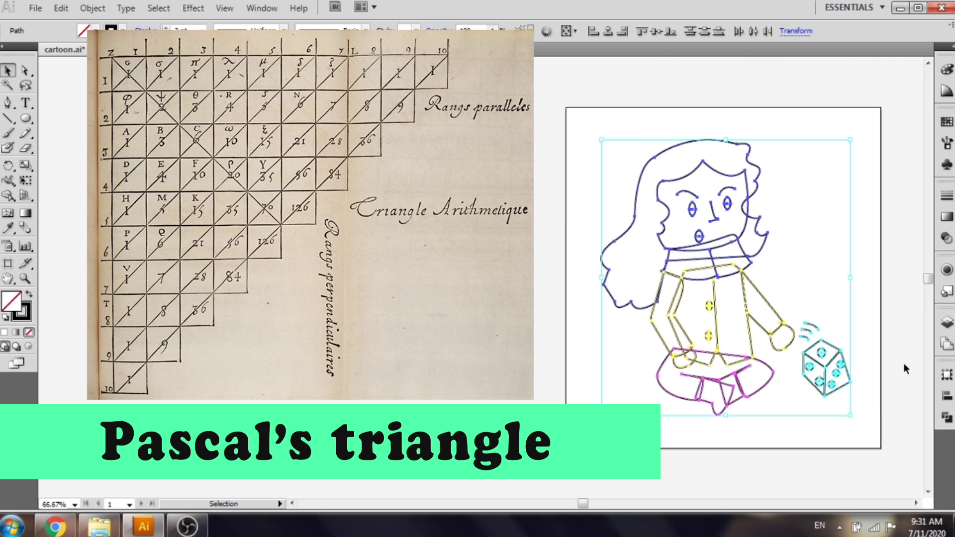
- Show the brown background on Layer 14 behind the outlines and move the Math Tue logo above the throwing hand
click(904, 365)
click(949, 324)
scroll(846, 368, down, 2)
click(790, 374)
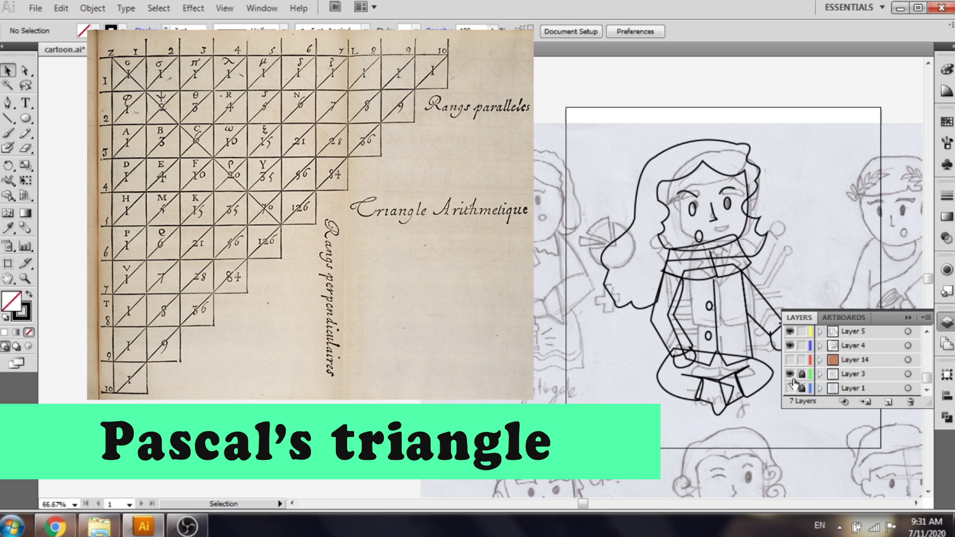
click(790, 374)
click(790, 360)
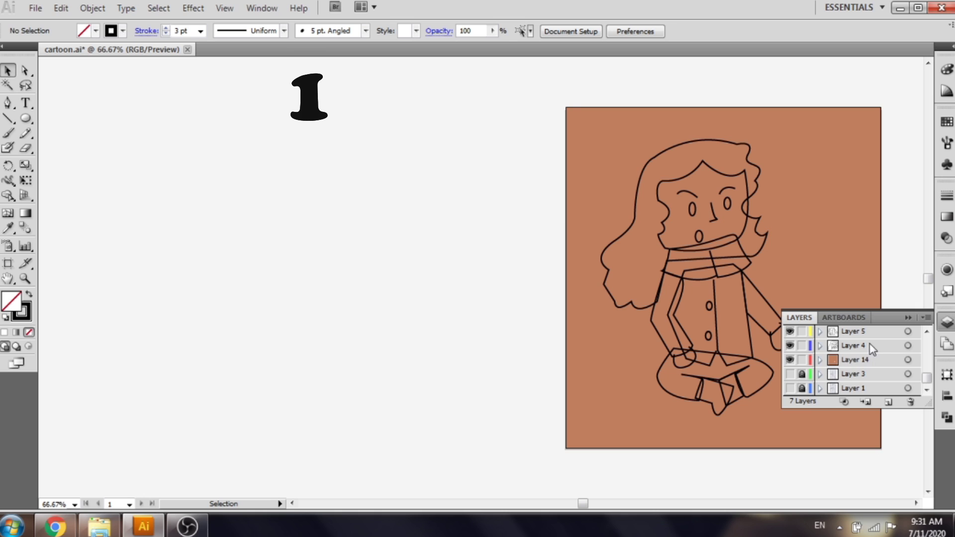
click(847, 360)
click(906, 317)
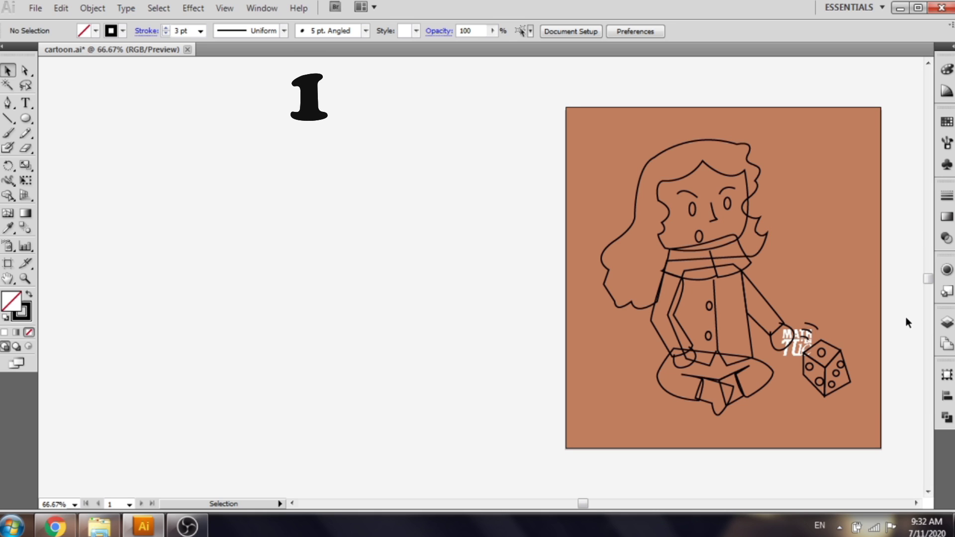
drag(792, 350, 794, 299)
click(900, 310)
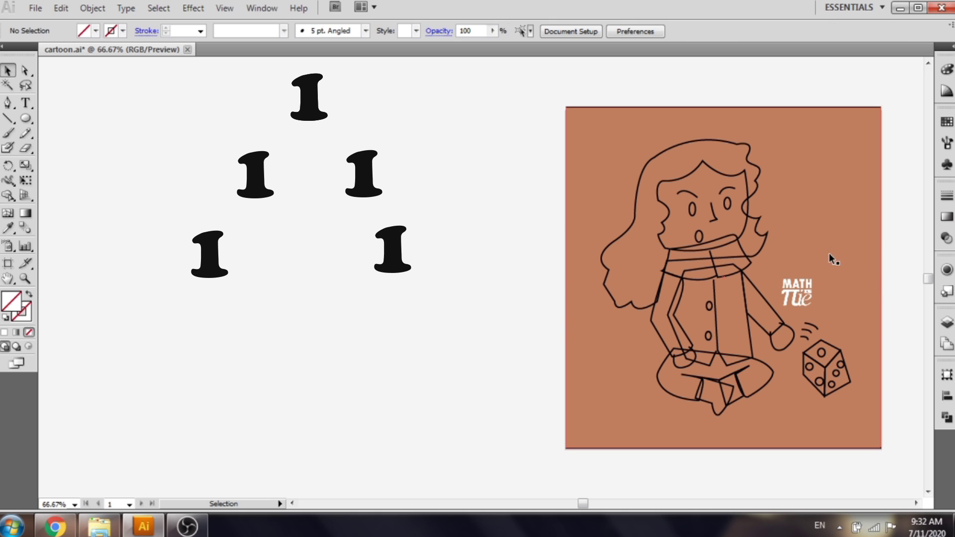
- Select the face shape and both hands together
click(716, 170)
shift+click(794, 335)
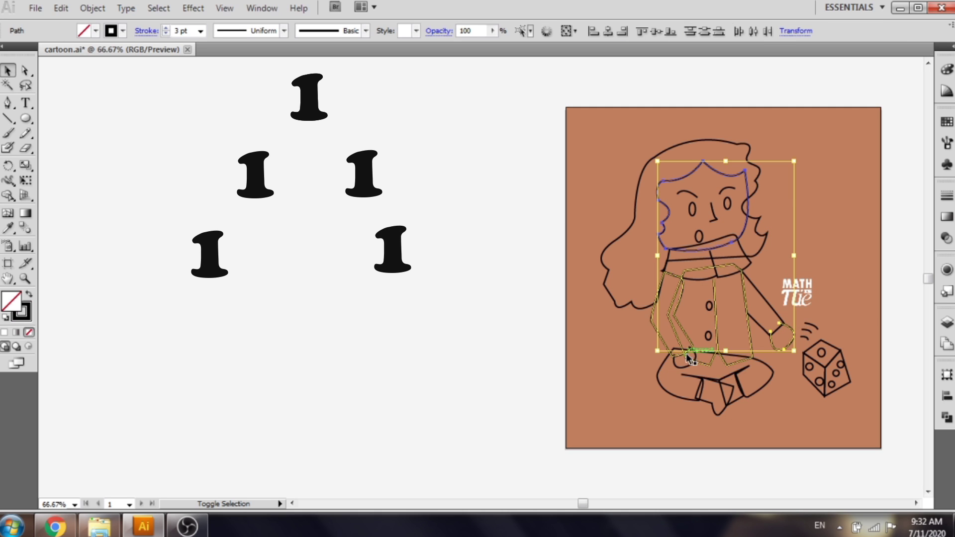
shift+click(689, 369)
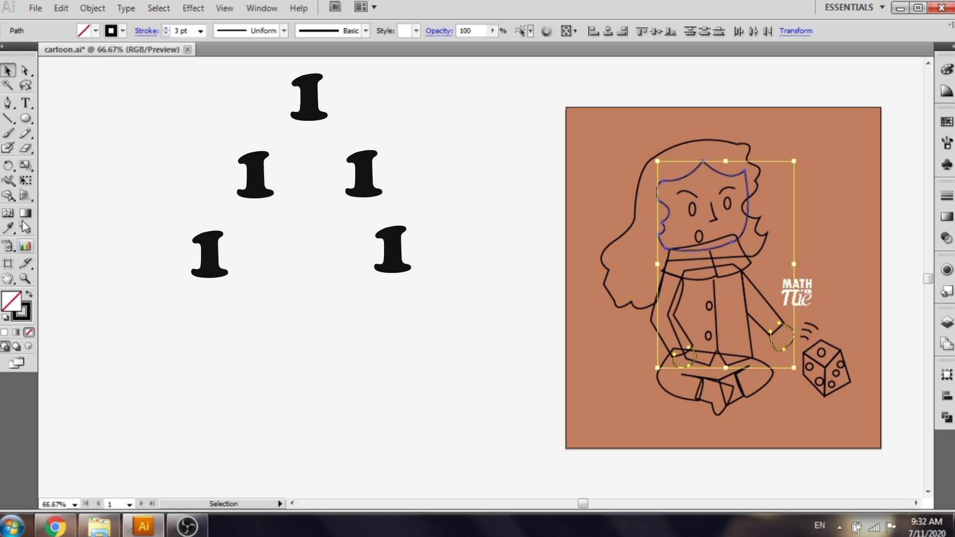
double_click(11, 301)
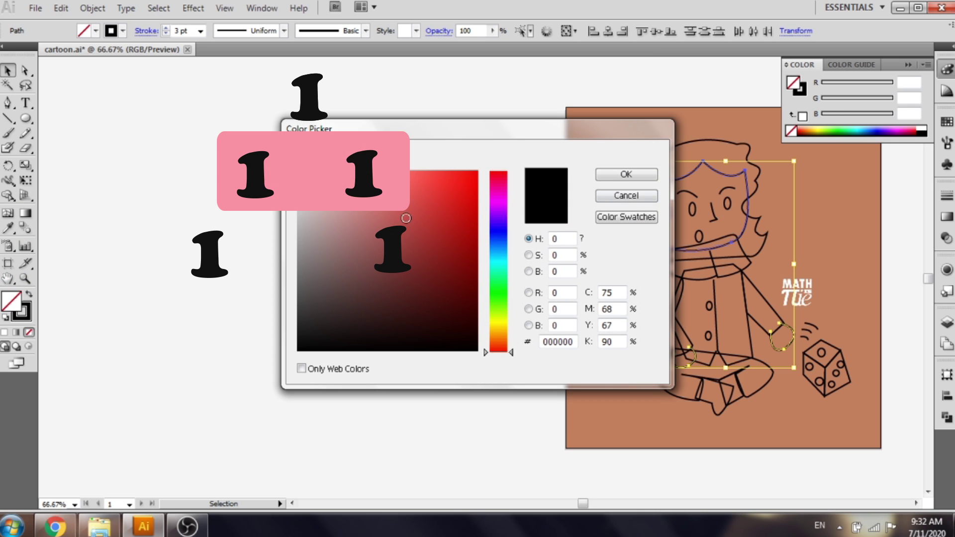
drag(493, 342, 497, 329)
drag(406, 259, 345, 205)
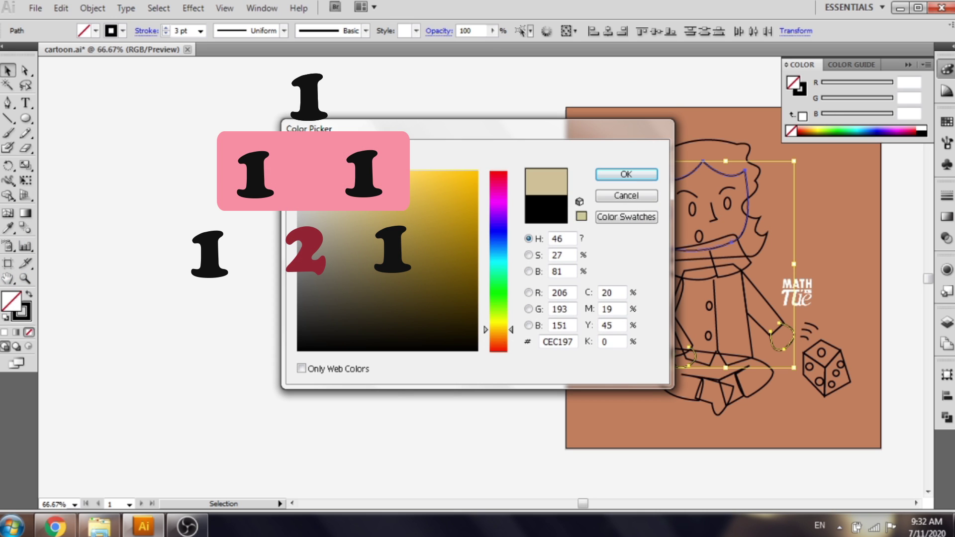
click(393, 210)
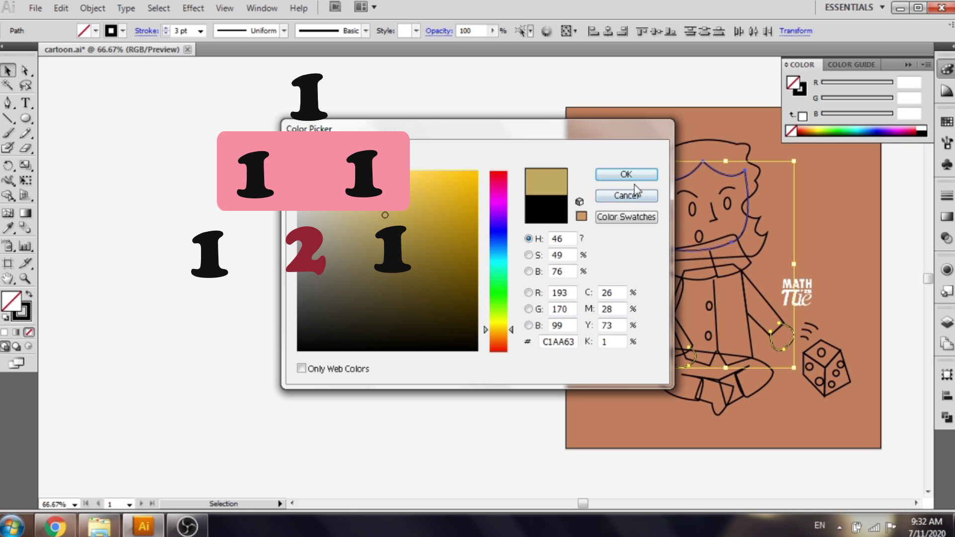
click(635, 194)
- Fill the selected face and hands with a light peach skin tone, RGB 255, 200, 159
click(810, 129)
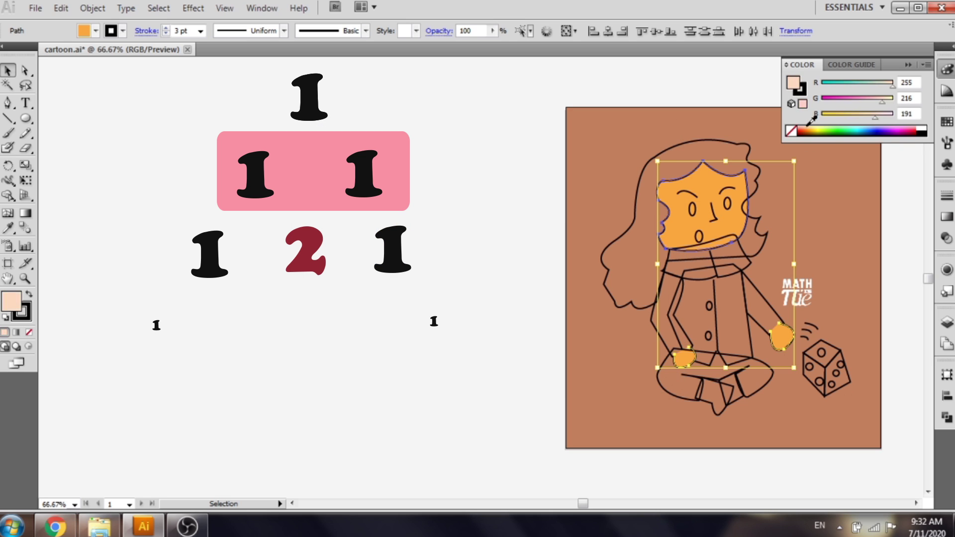
click(810, 127)
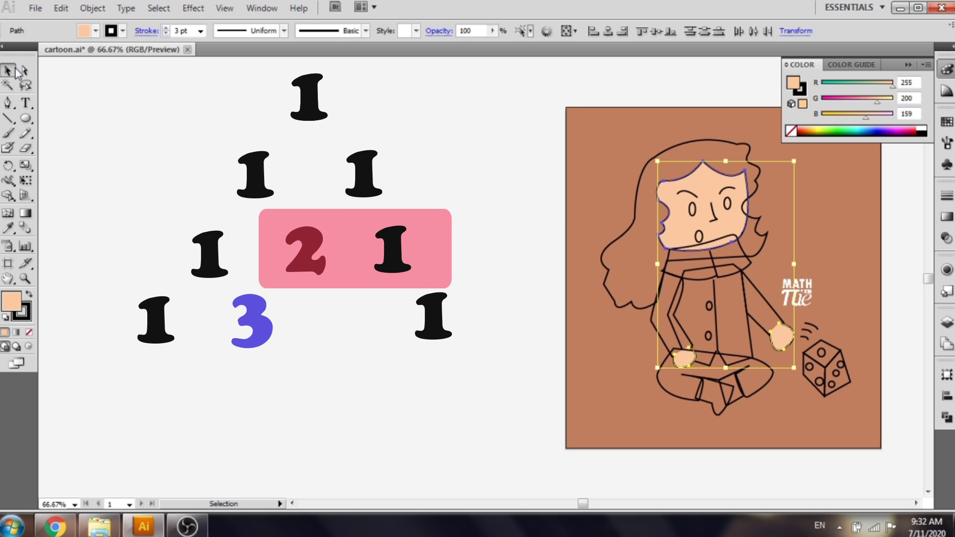
click(871, 205)
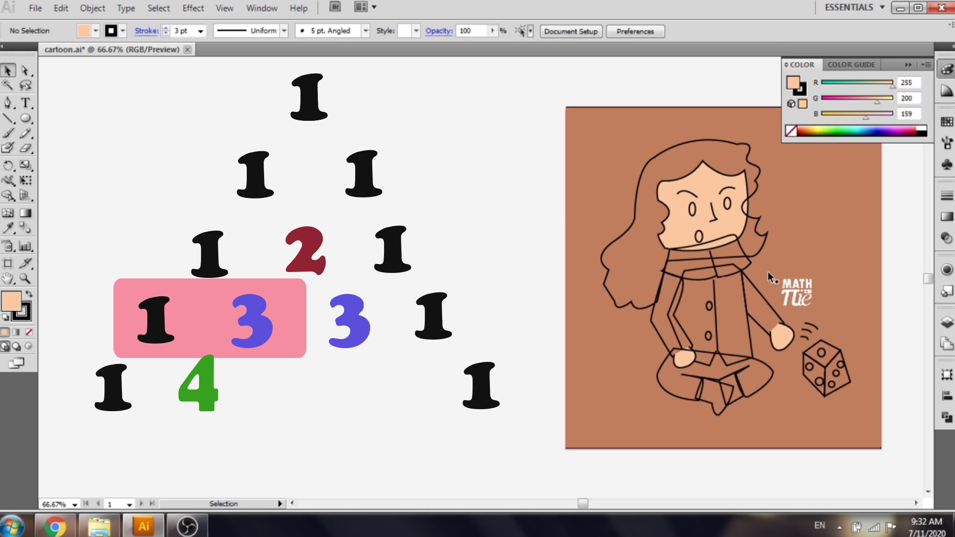
- Move Layer 4 to the top of the layer stack and place Layer 5 above Layer 6
click(949, 323)
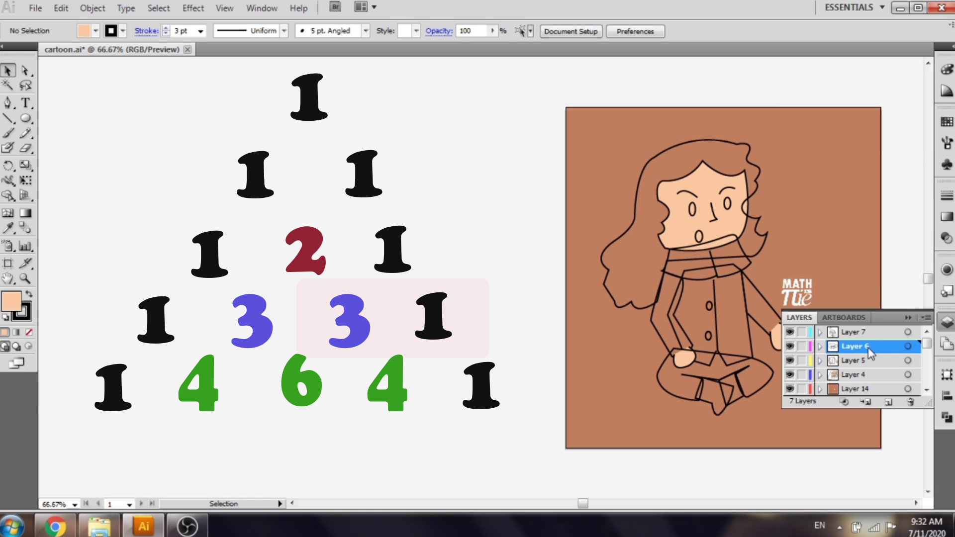
click(863, 377)
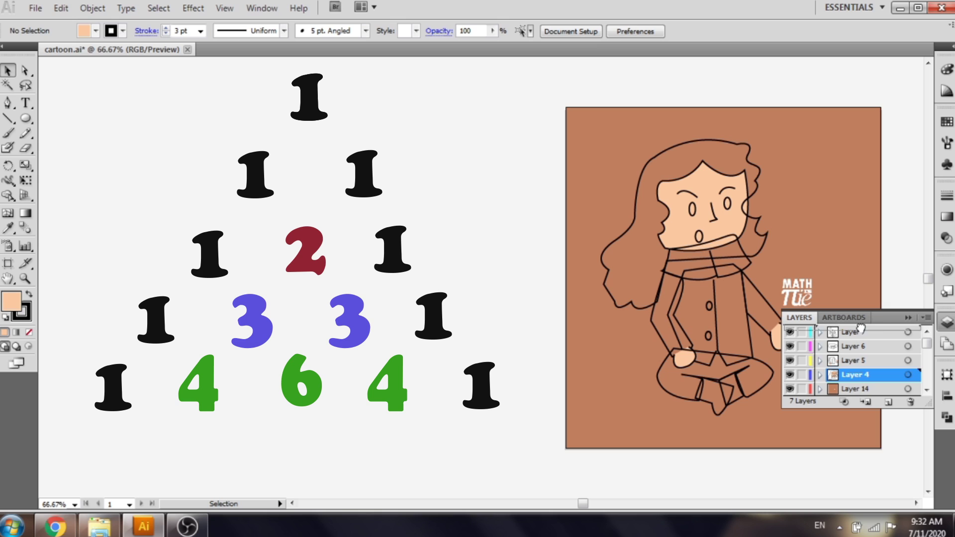
drag(861, 329, 862, 328)
click(860, 363)
drag(866, 379, 868, 352)
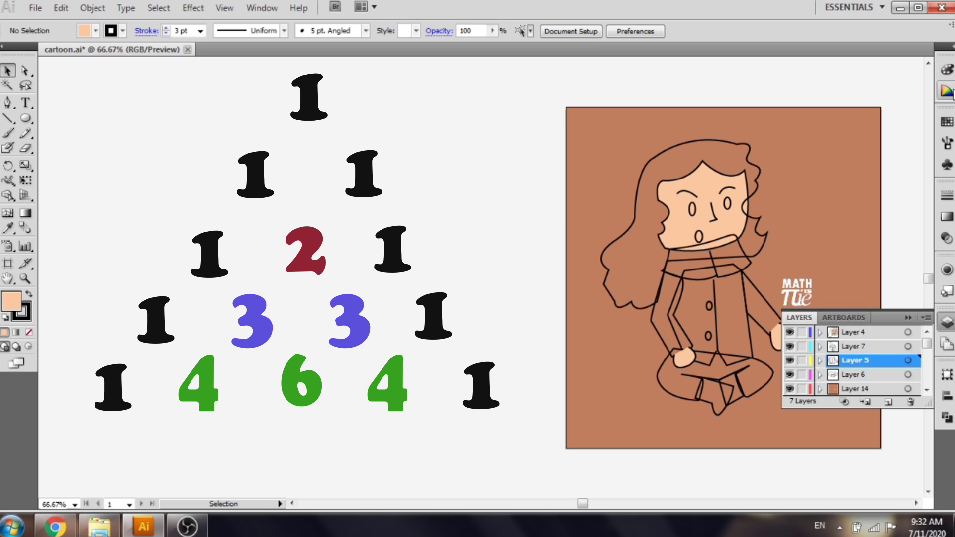
- Send both hands to the back of their layer, behind the sleeve outlines
click(684, 357)
click(909, 318)
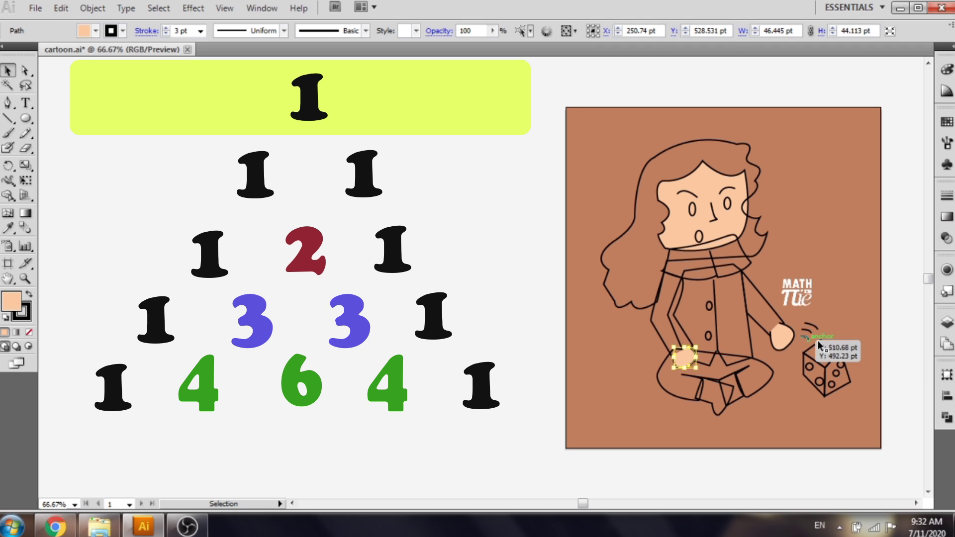
click(784, 337)
shift+click(688, 357)
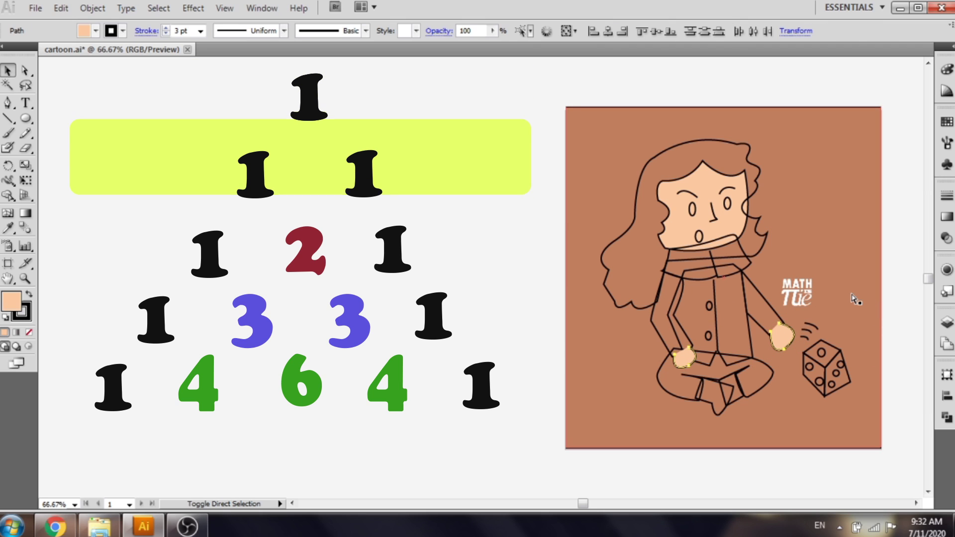
key(ctrl+shift+[)
click(897, 289)
scroll(791, 219, up, 1)
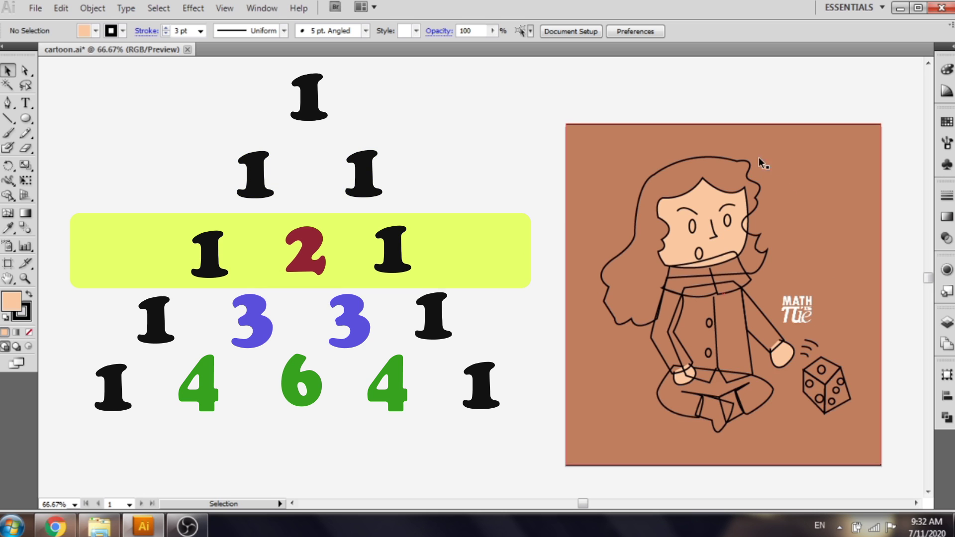
- Fill the hair shape with a medium brown, RGB 163, 127, 90
click(761, 163)
click(29, 333)
double_click(11, 301)
drag(449, 306, 442, 212)
drag(498, 335, 497, 337)
drag(455, 245, 379, 235)
click(626, 174)
- Change the background rectangle's fill to white, RGB 255, 255, 255
click(802, 207)
double_click(7, 300)
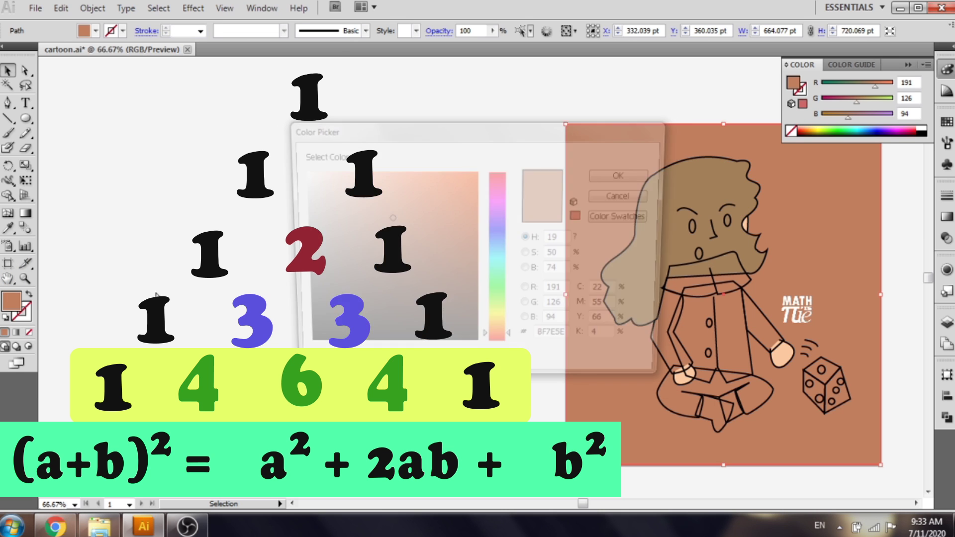
click(627, 174)
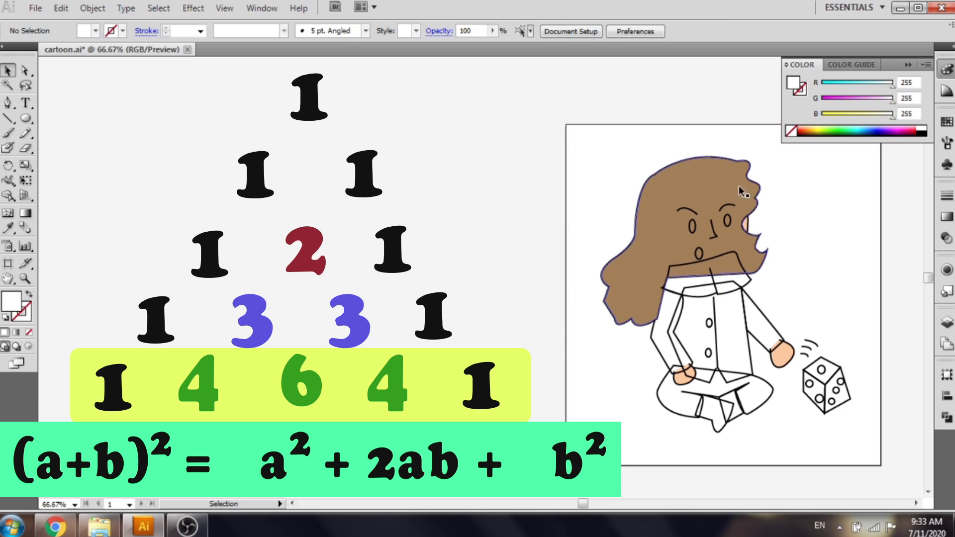
- Send the hair behind the face and set its fill to the greyer brown 93775F
click(765, 183)
click(812, 199)
click(631, 264)
double_click(23, 307)
mouse_move(372, 226)
mouse_down()
mouse_move(376, 252)
mouse_move(363, 246)
mouse_up()
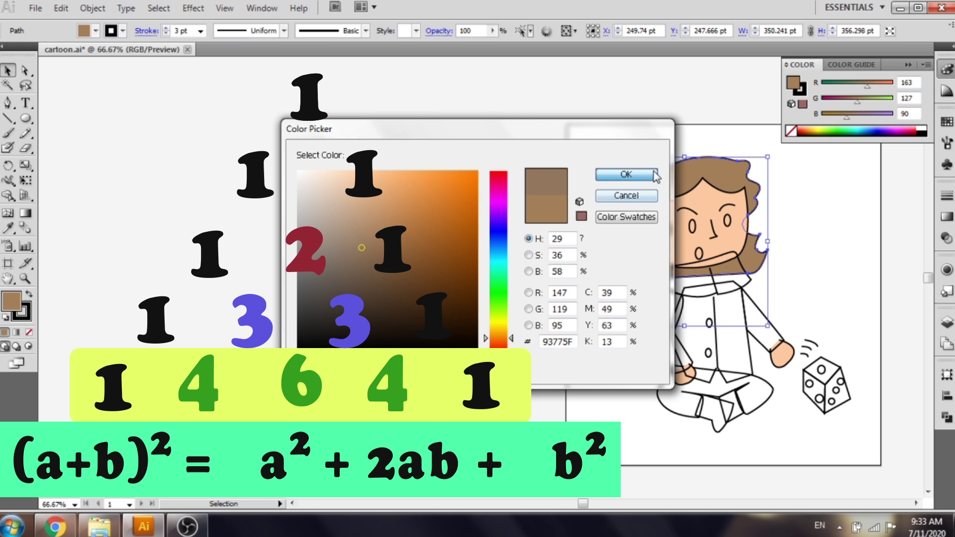
click(626, 175)
click(592, 279)
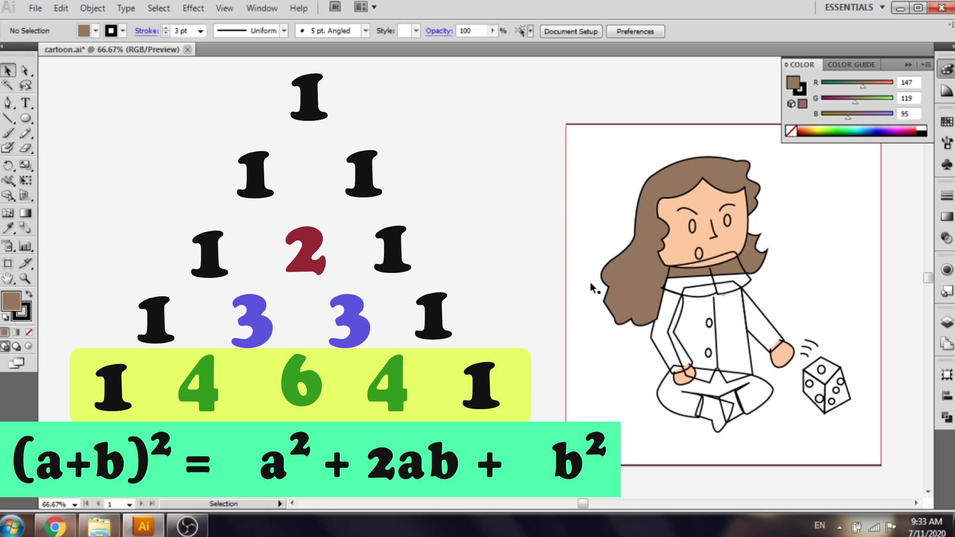
- Fill the collar with off-white FCFCFC and send it backward behind the face
click(750, 283)
double_click(11, 301)
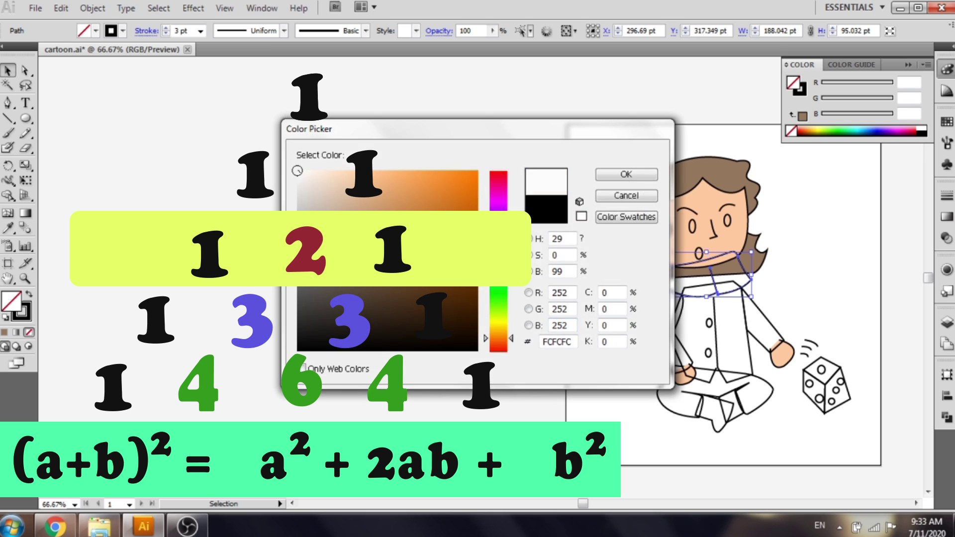
click(609, 176)
key(ctrl+[)
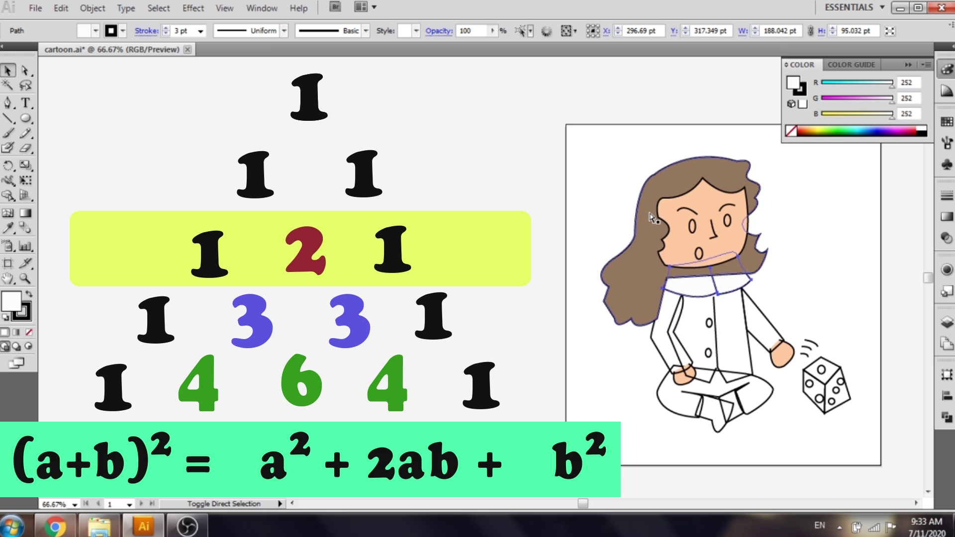
key(ctrl+[)
- Reorder the paths inside Layer 4 so the collar sits above the hair and below the face
click(947, 323)
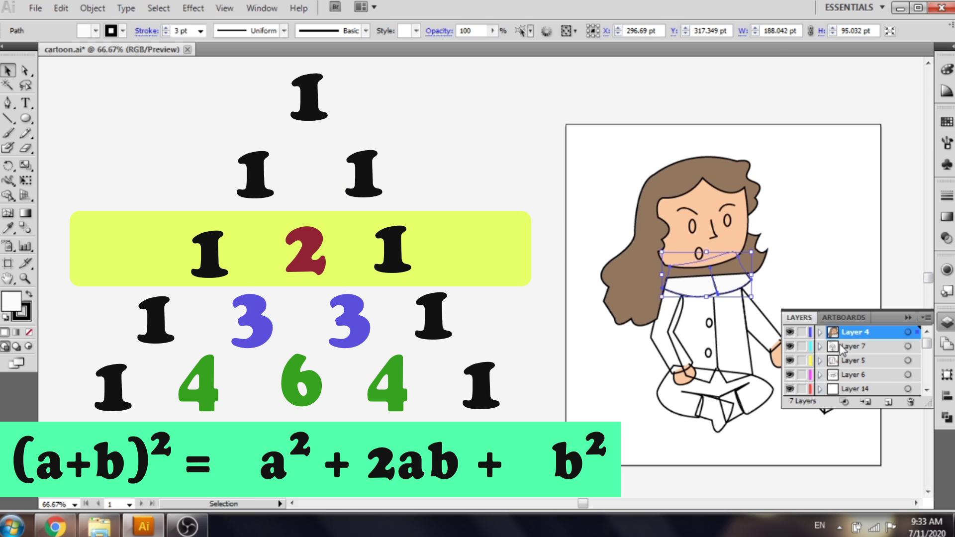
click(820, 332)
scroll(866, 363, down, 5)
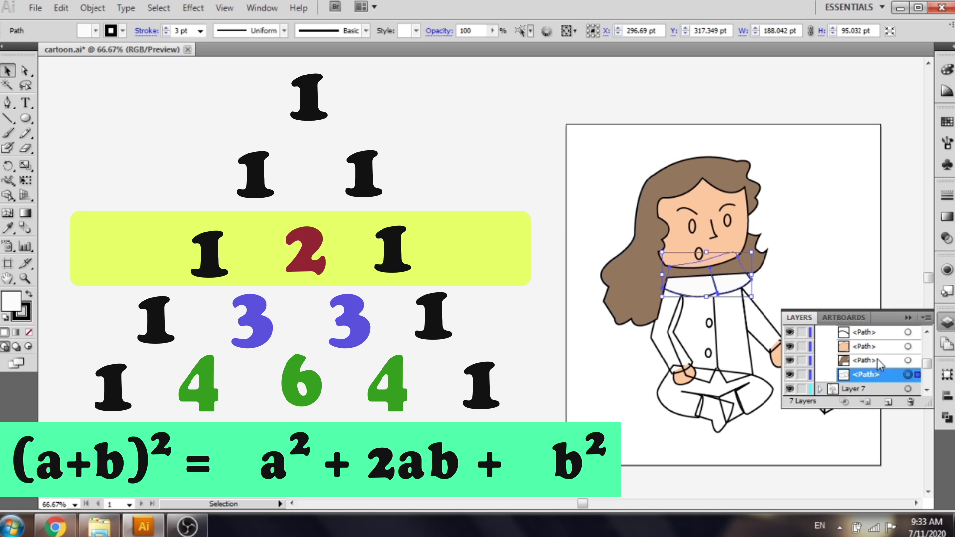
drag(876, 356, 876, 357)
click(849, 262)
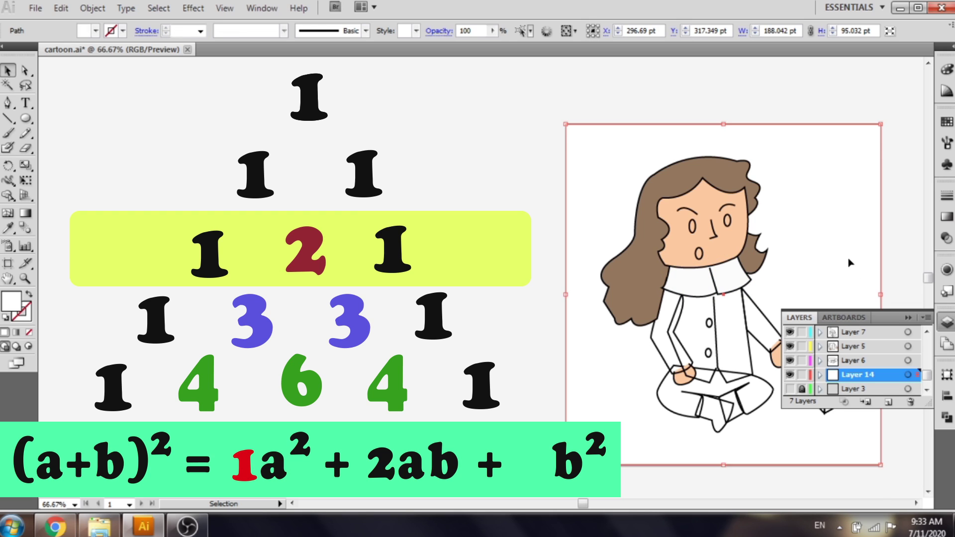
- Fill both eye ovals with black
scroll(841, 263, up, 2)
click(690, 261)
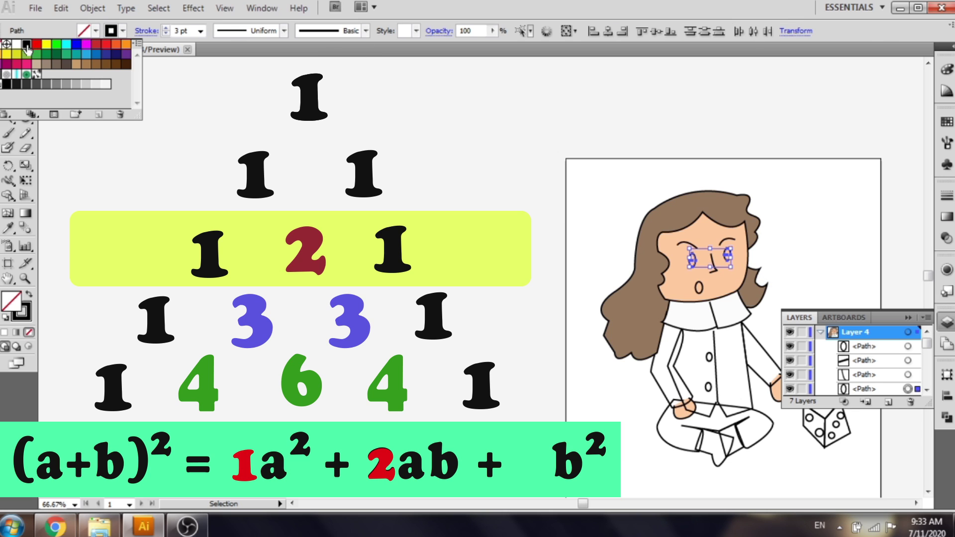
click(428, 4)
click(739, 153)
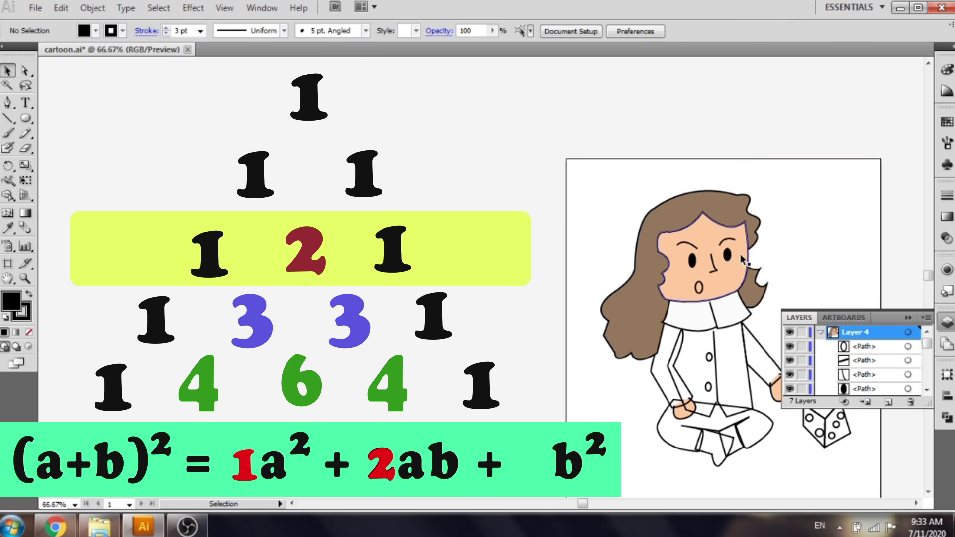
- Fill the mouth oval with salmon pink, RGB 255, 150, 127
click(702, 287)
click(122, 31)
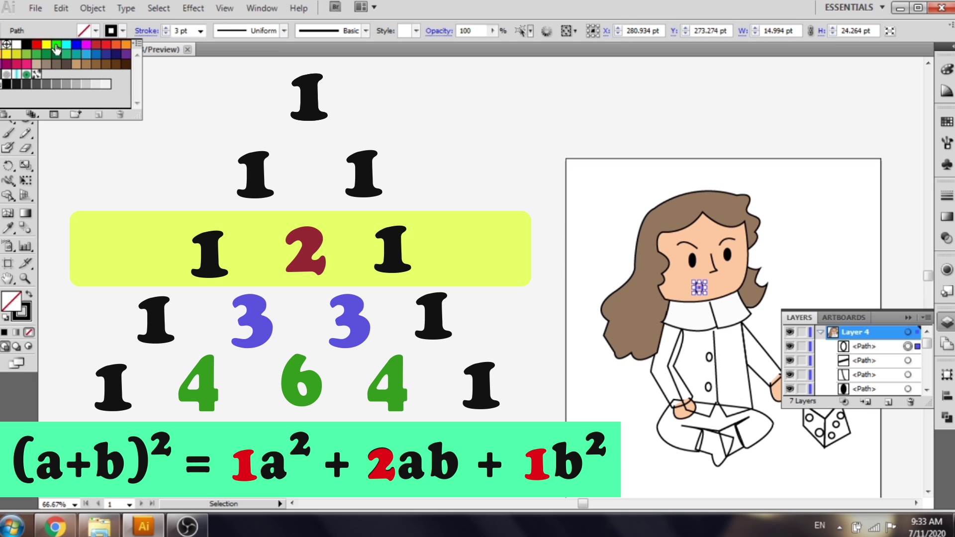
click(36, 44)
click(8, 305)
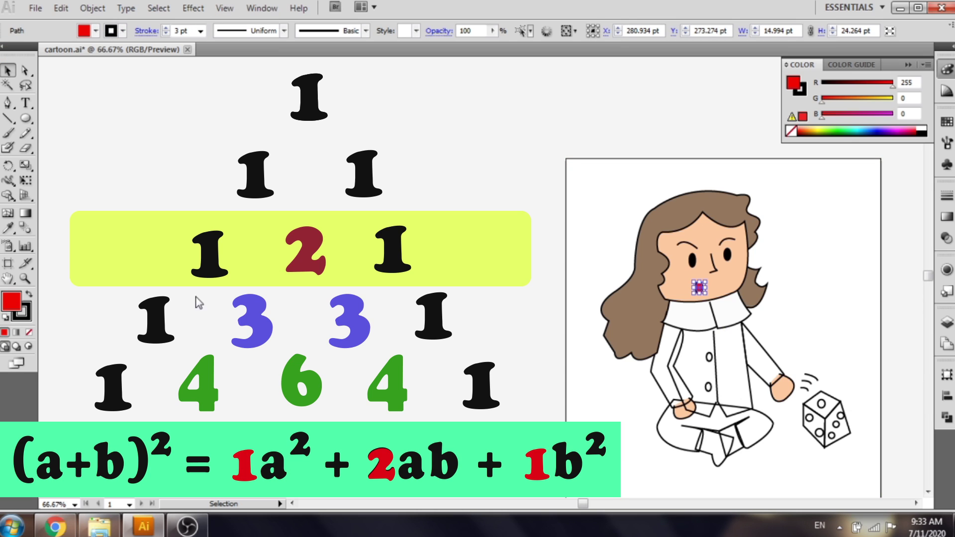
click(808, 127)
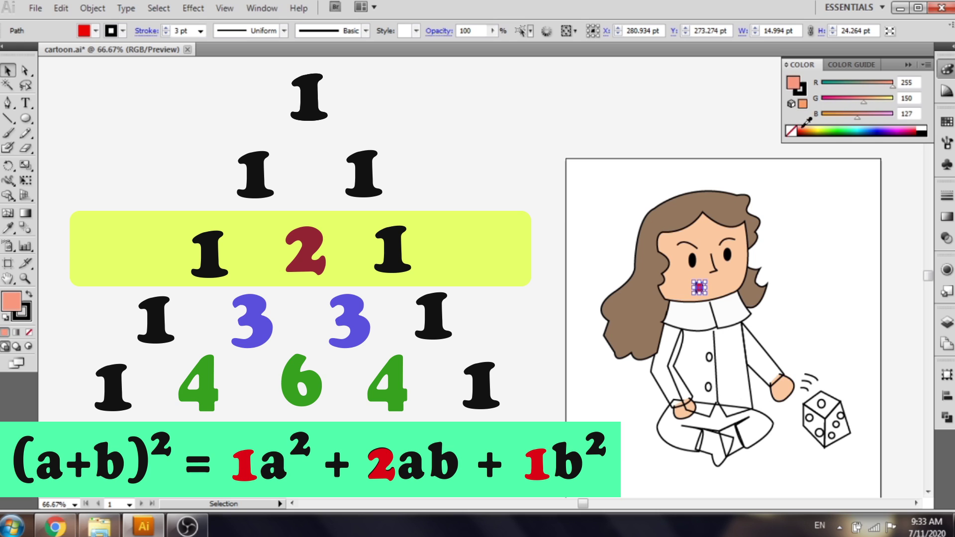
click(781, 275)
- Fill the buttoned torso shape with light blue, RGB 127, 174, 255
drag(830, 295, 828, 262)
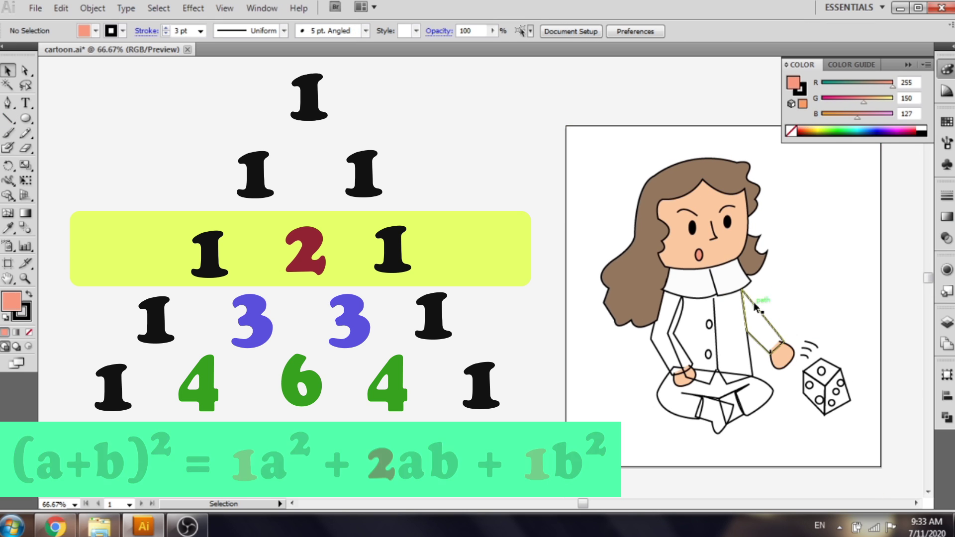
click(746, 343)
click(871, 129)
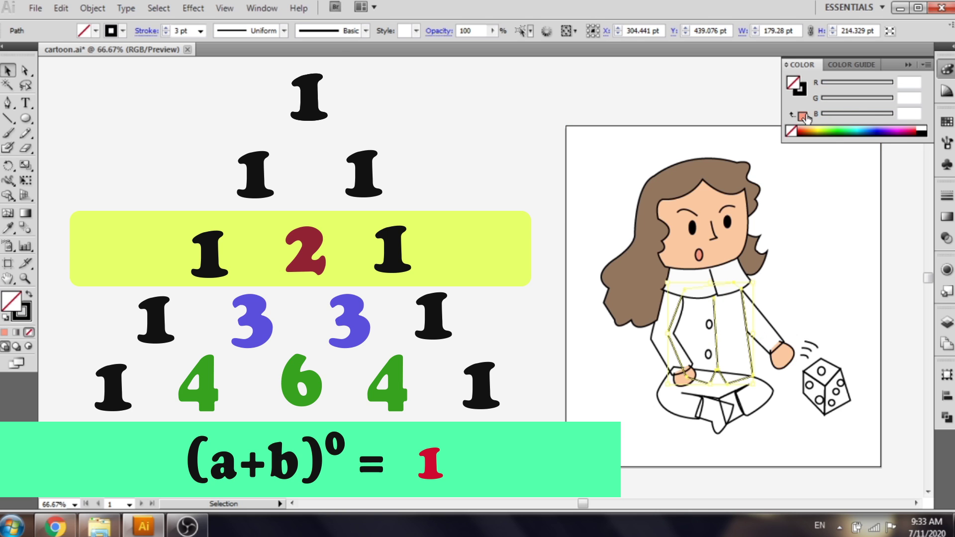
click(871, 127)
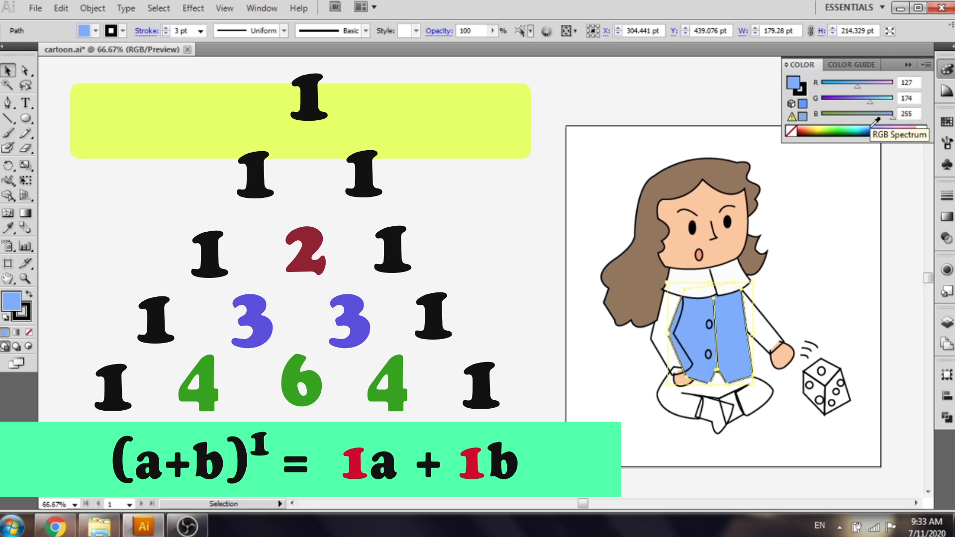
- Fill both jacket sleeves with dark blue, RGB 0, 76, 159
click(575, 183)
click(769, 321)
click(890, 128)
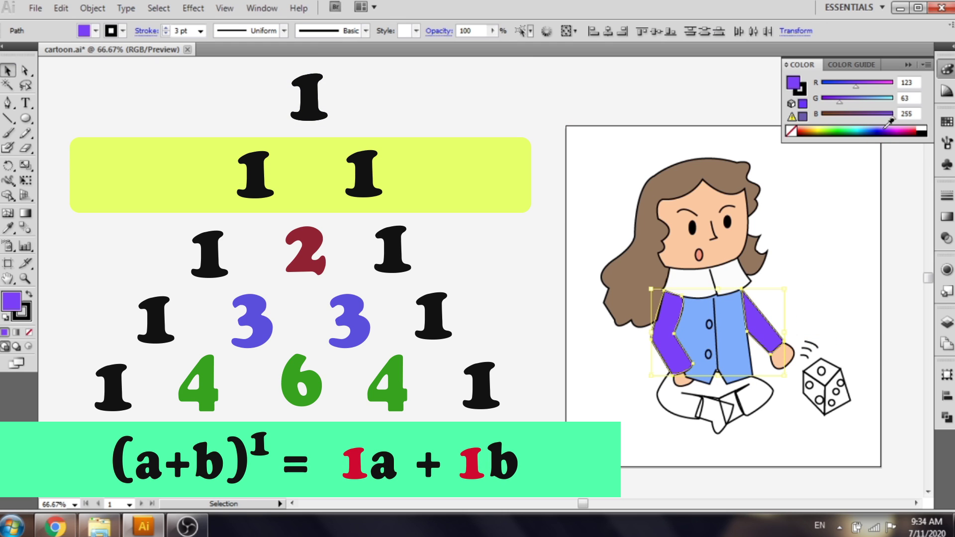
click(872, 130)
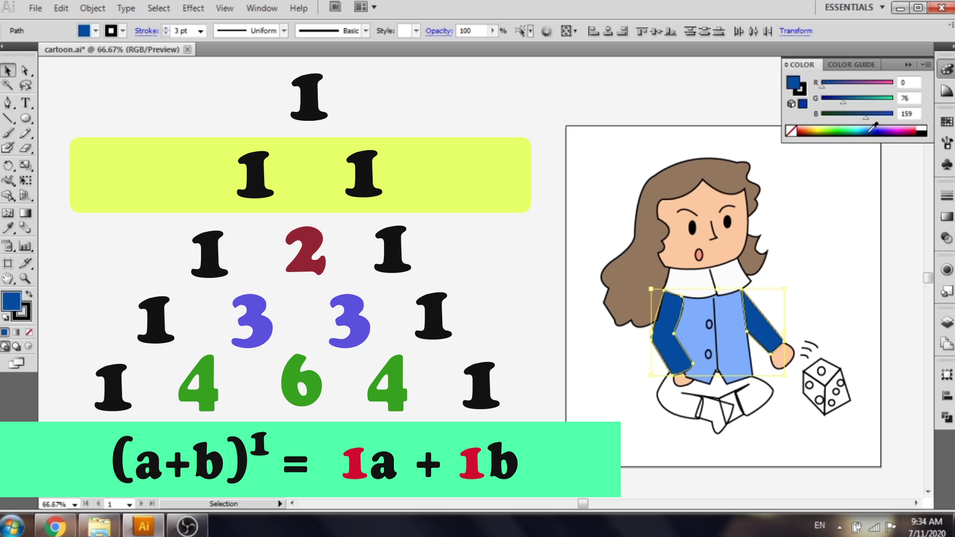
- Sample the sleeves' colour onto the buttoned torso and darken its fill to navy, RGB 24, 48, 71
click(542, 279)
click(735, 348)
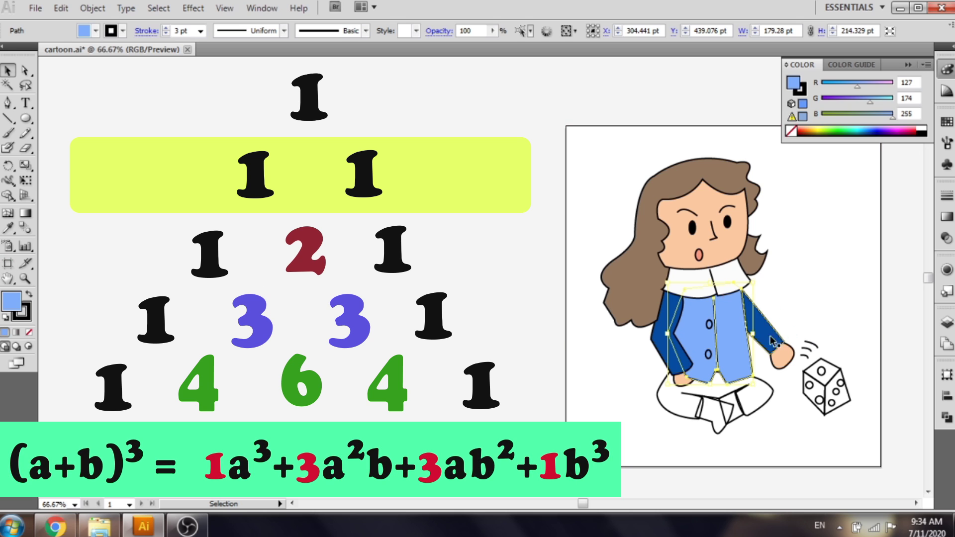
click(9, 229)
click(774, 326)
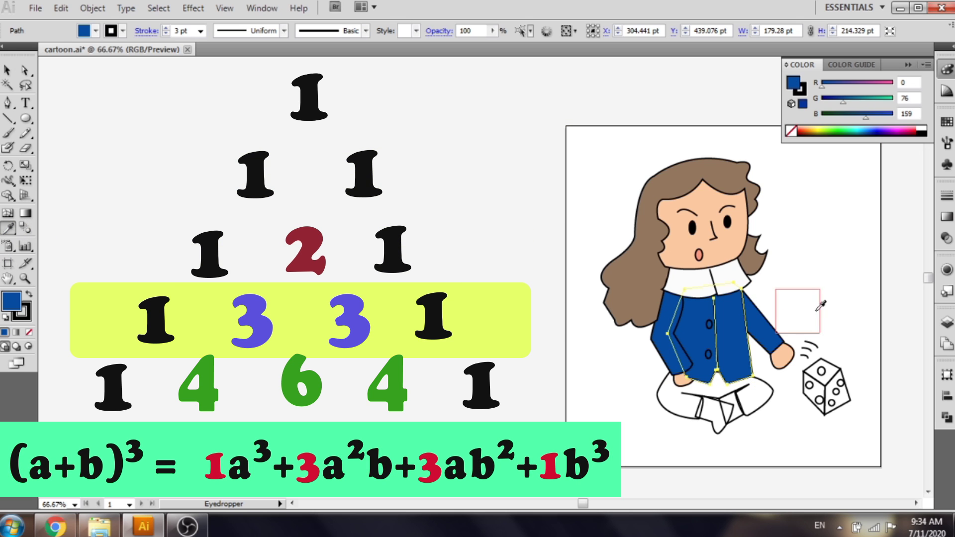
double_click(19, 304)
drag(445, 259, 417, 301)
click(643, 177)
click(10, 70)
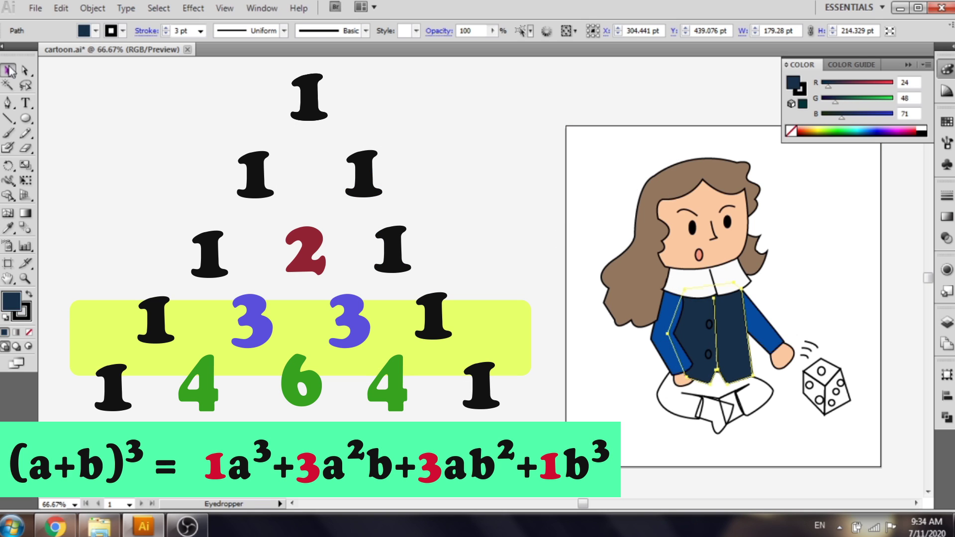
- Sample the torso's navy onto both sleeves and lighten their fill to slate blue, RGB 56, 82, 104
click(573, 143)
click(769, 333)
shift+click(664, 336)
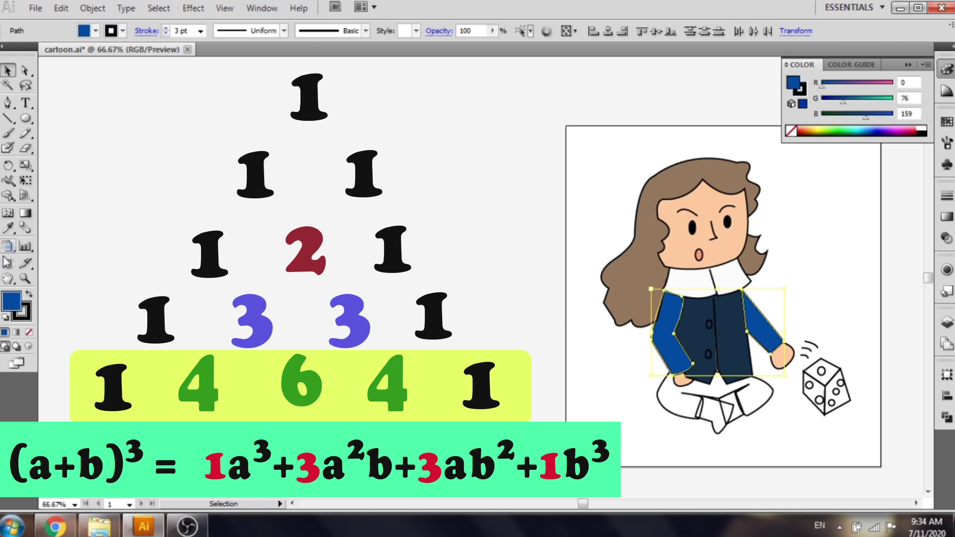
click(694, 332)
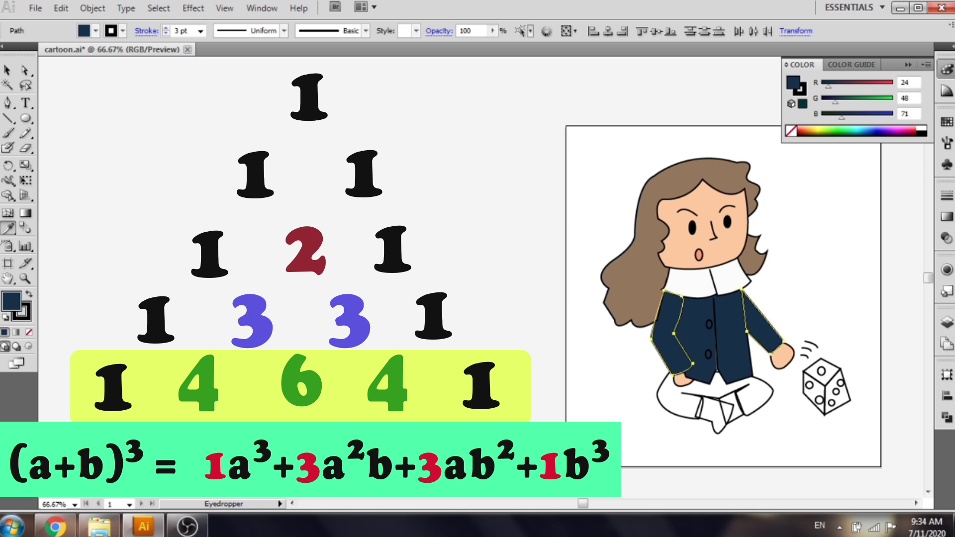
double_click(18, 302)
drag(380, 277, 379, 273)
click(624, 176)
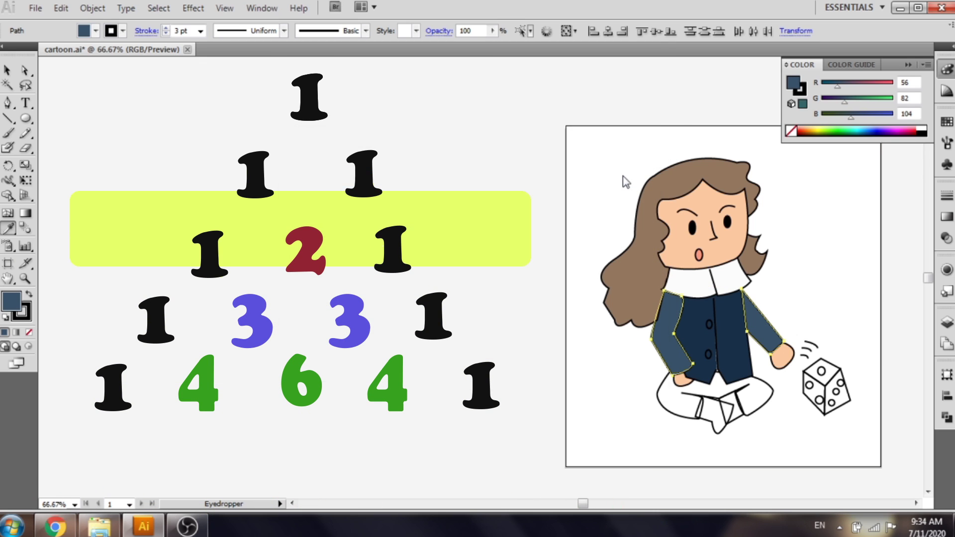
click(7, 71)
click(405, 190)
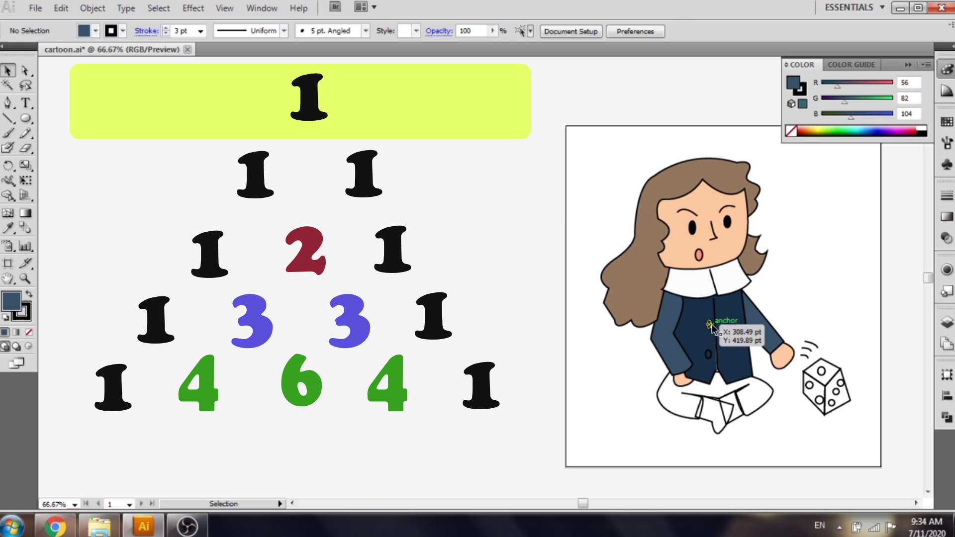
- Fill the two jacket buttons with white and remove their outlines
click(713, 326)
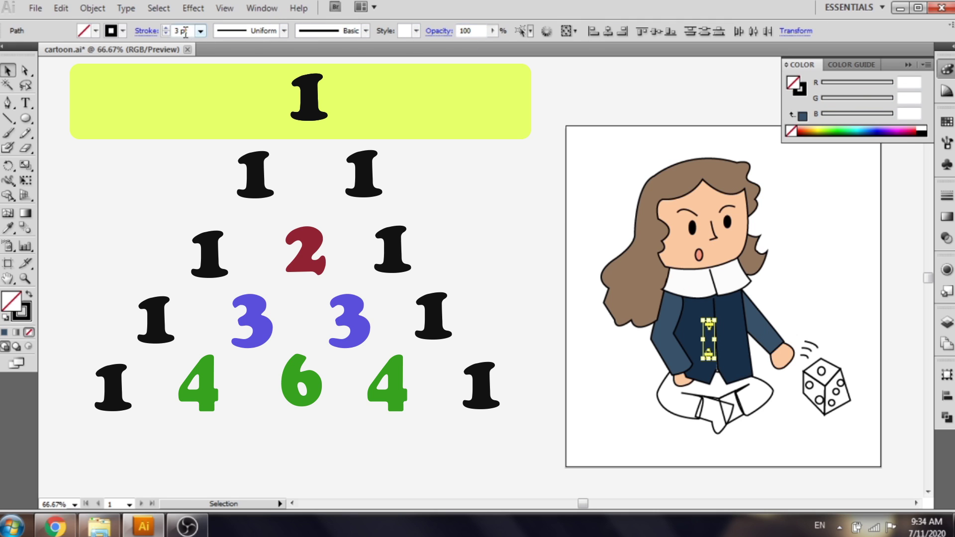
click(84, 32)
click(15, 45)
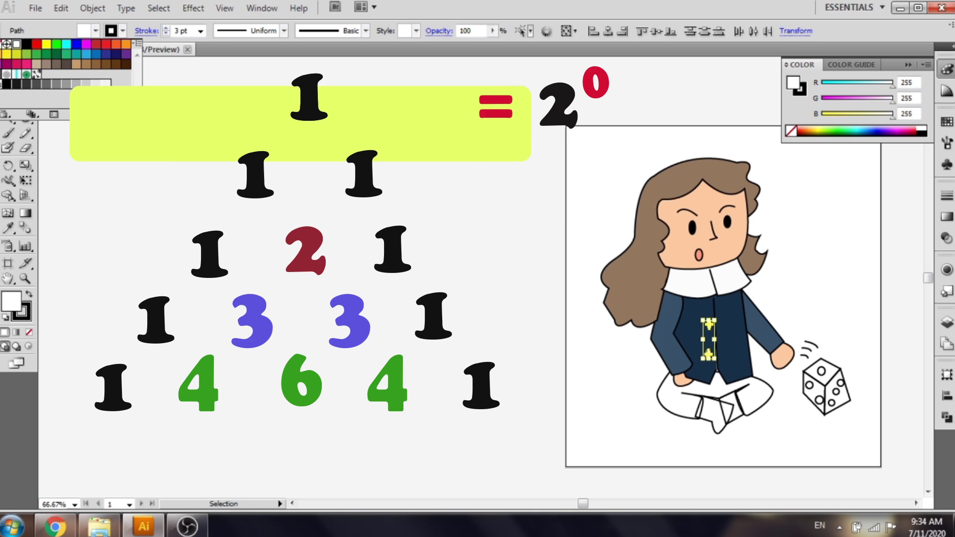
click(116, 33)
click(1, 44)
click(362, 263)
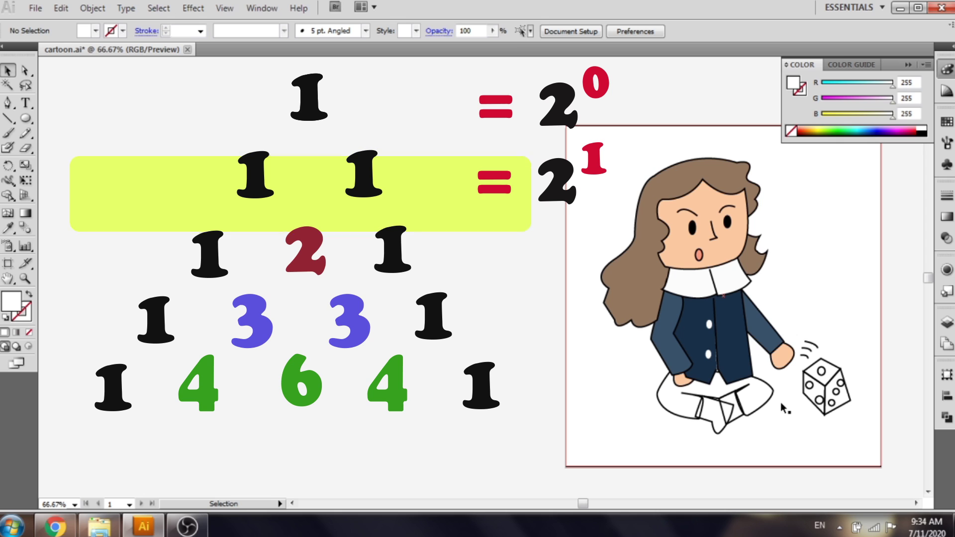
drag(782, 405, 665, 441)
key(ctrl+z)
drag(520, 387, 783, 471)
click(769, 386)
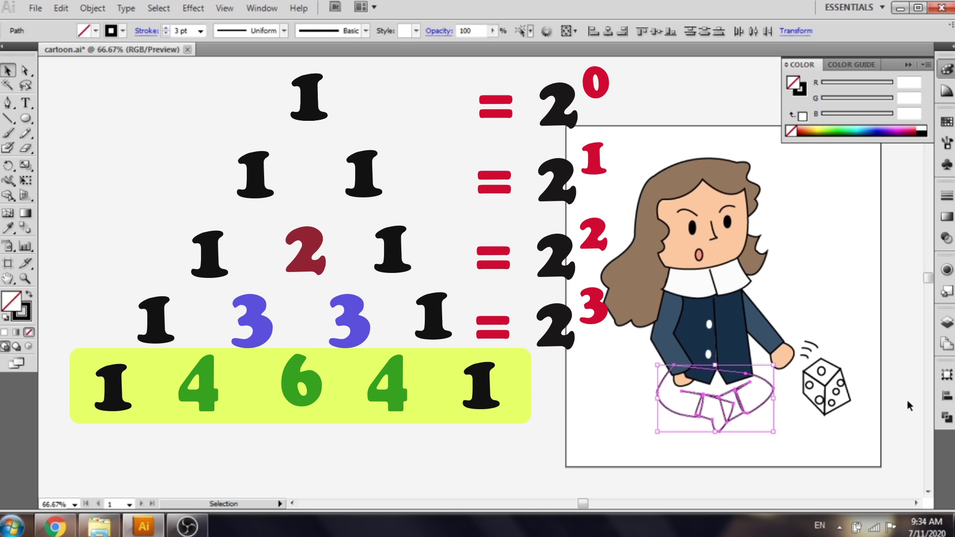
click(801, 447)
click(678, 387)
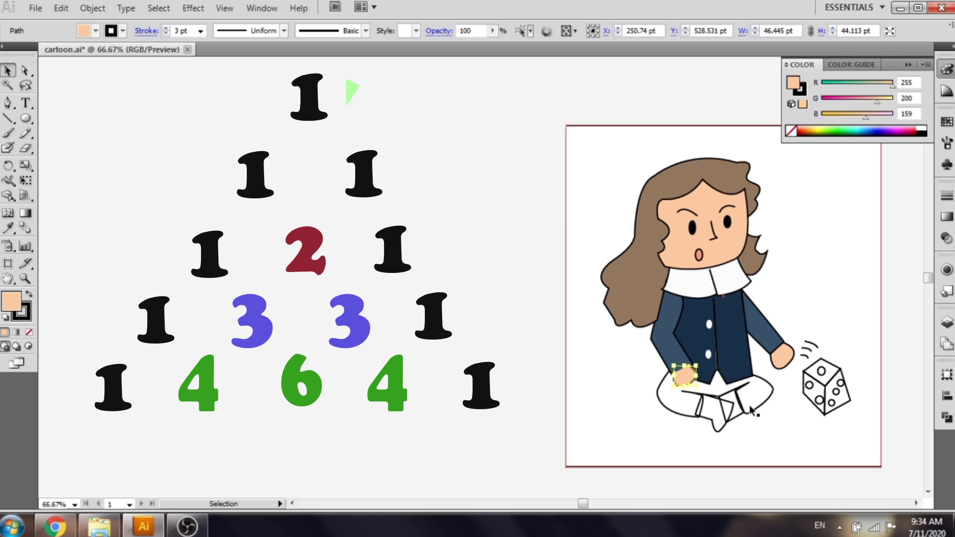
click(738, 368)
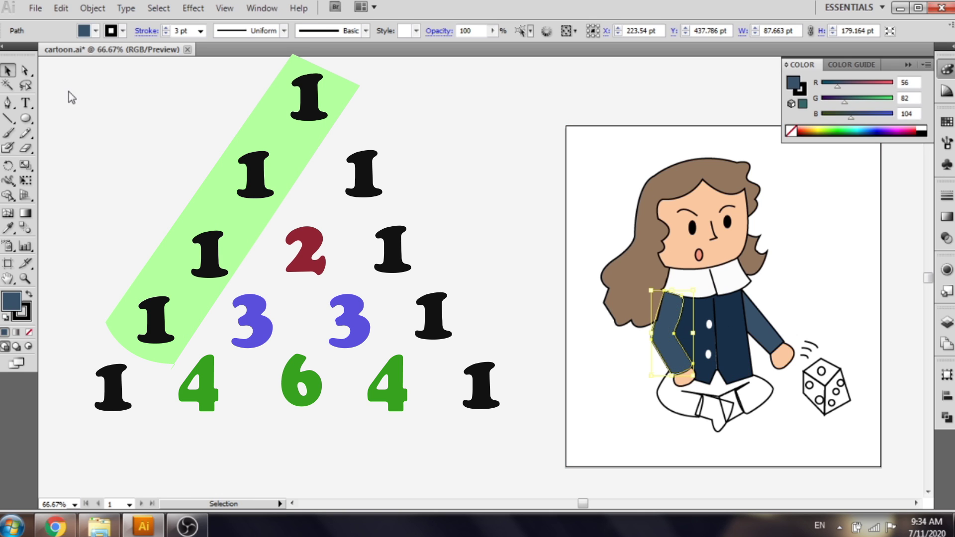
click(409, 223)
- Fill the single dot on the die's top face with orange-red, RGB 255, 63, 31, and remove its outline
scroll(757, 279, down, 1)
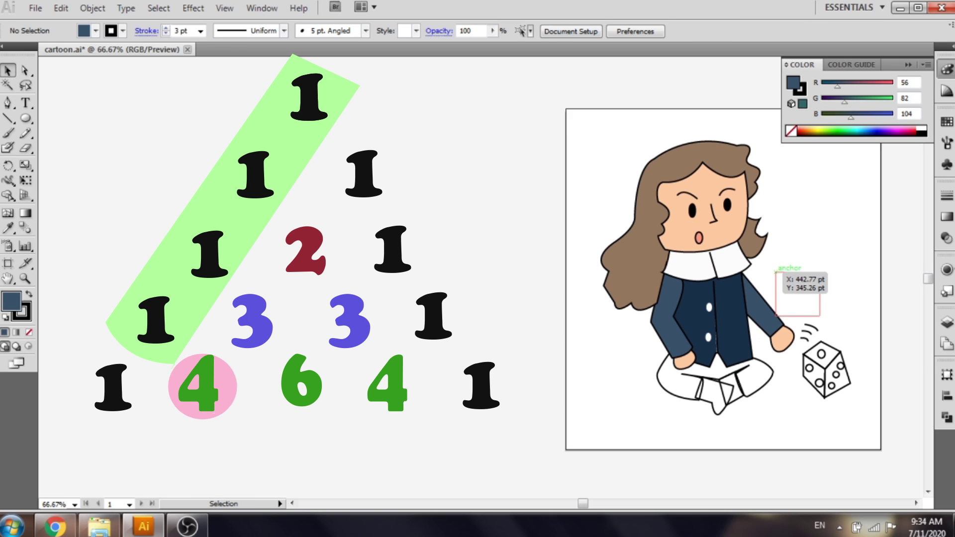
click(821, 354)
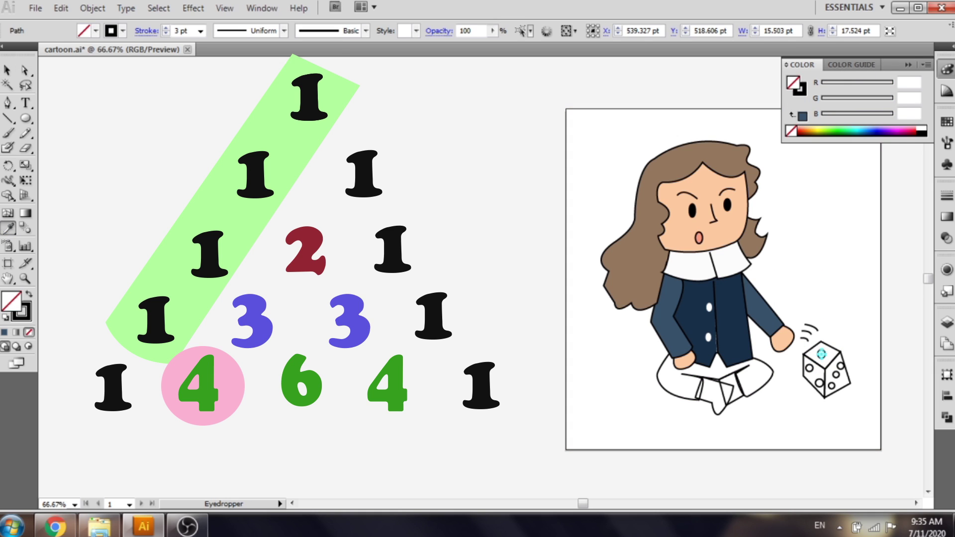
click(807, 129)
drag(804, 129, 803, 130)
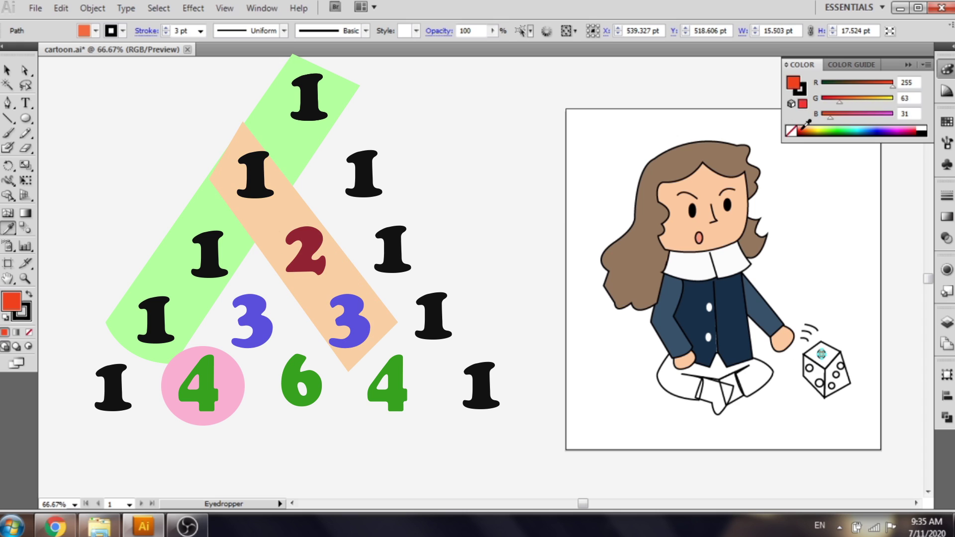
click(68, 82)
click(809, 367)
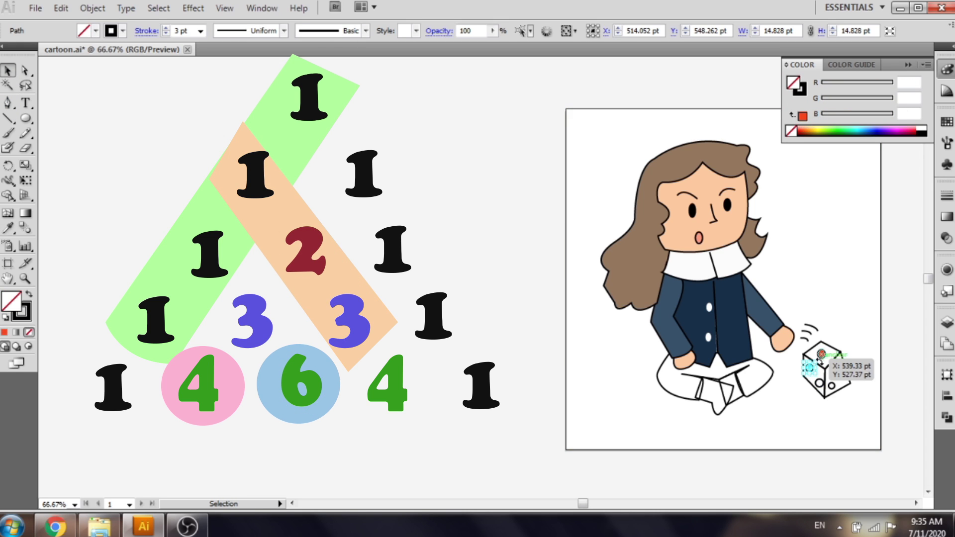
click(822, 354)
click(113, 31)
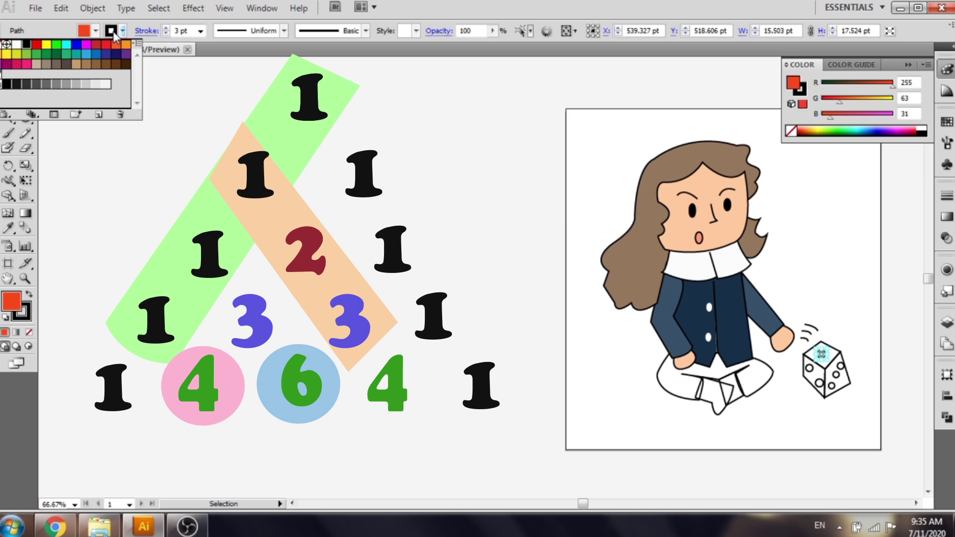
click(1, 45)
click(446, 211)
click(389, 288)
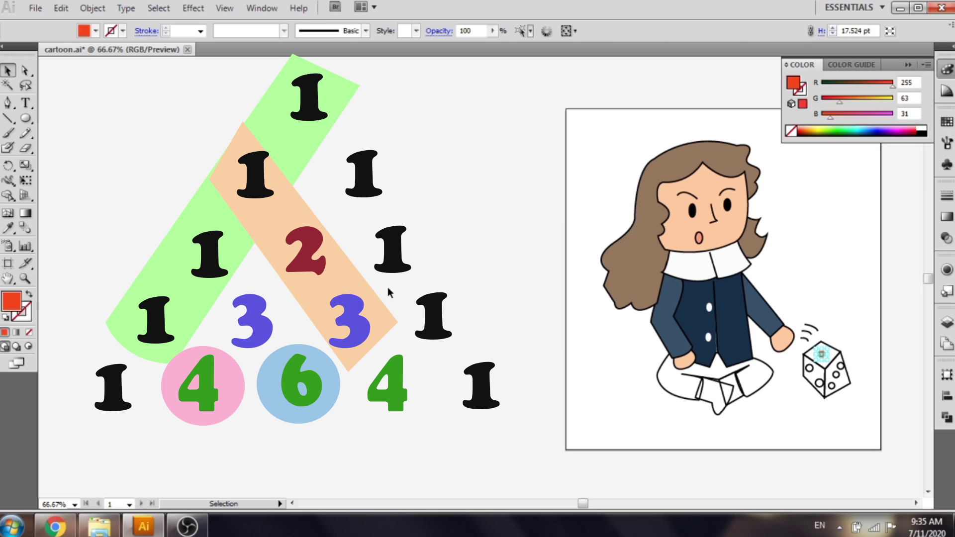
- Fill the five dots on the die's two side faces with near-black, RGB 15, 15, 15, and remove their outlines
click(810, 368)
shift+click(819, 384)
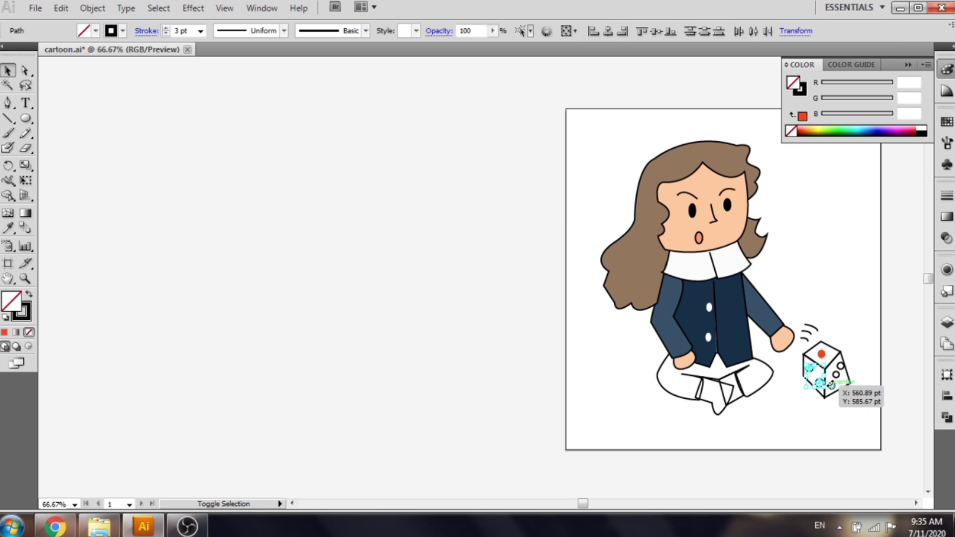
shift+click(834, 386)
shift+click(839, 375)
shift+click(843, 367)
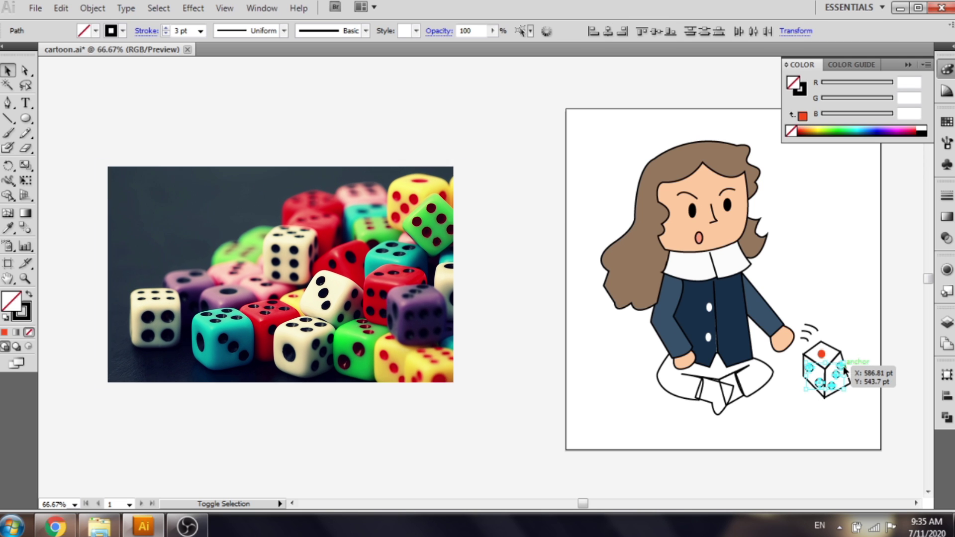
double_click(10, 301)
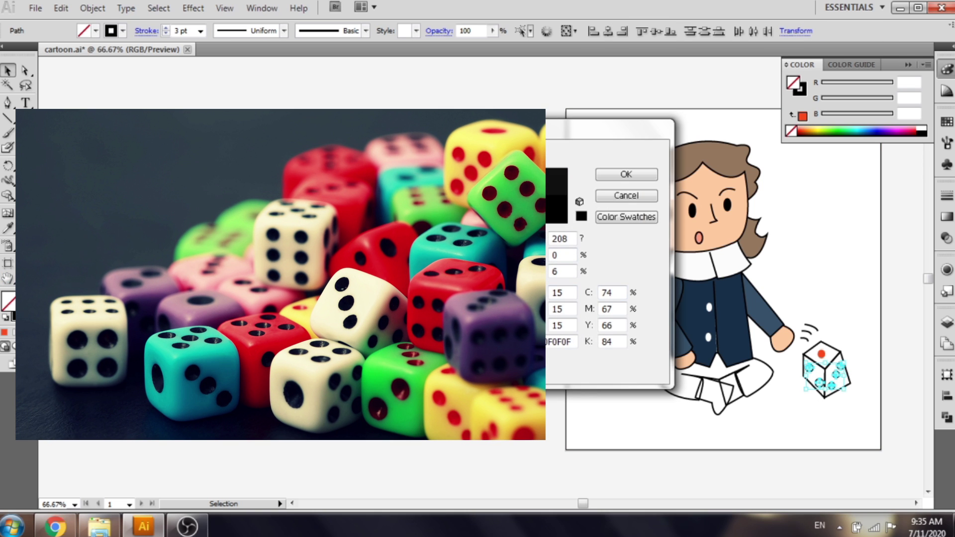
click(626, 174)
click(122, 31)
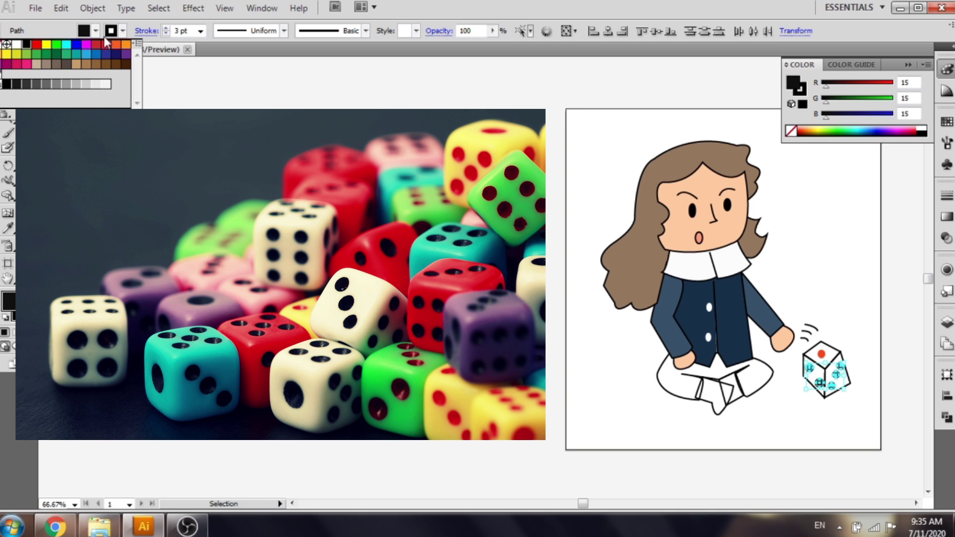
click(497, 219)
click(550, 227)
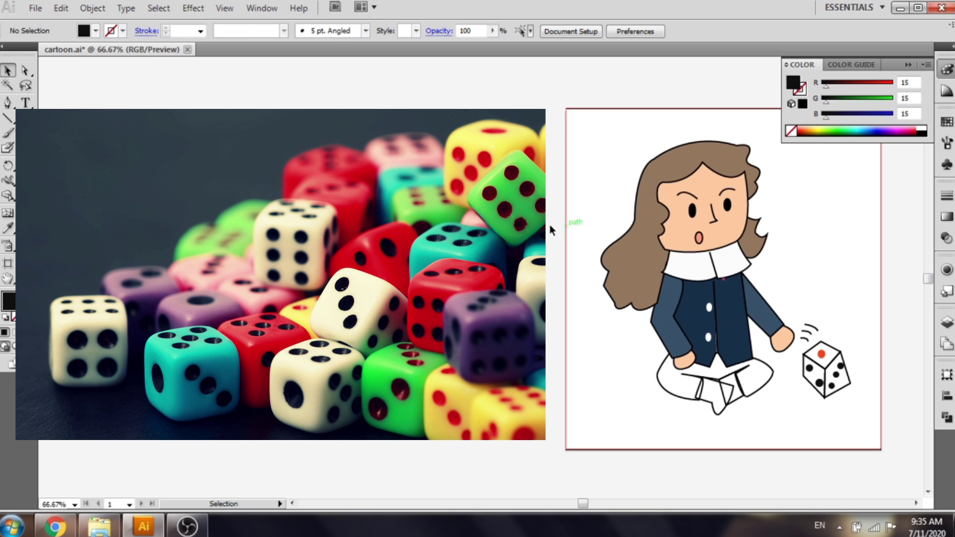
- Fill the crossed trouser legs with the sleeves' slate blue, RGB 56, 82, 104, using the Eyedropper
click(770, 368)
click(8, 229)
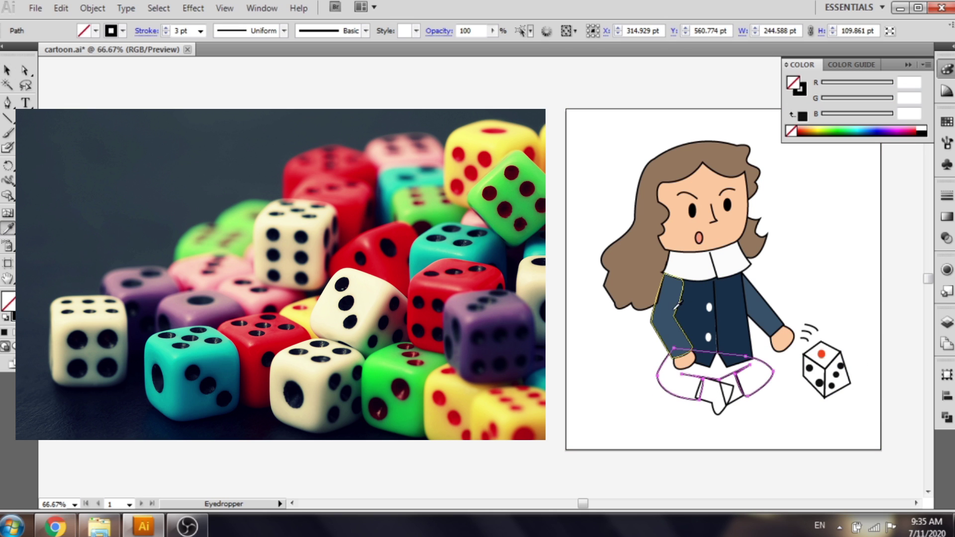
click(716, 289)
click(8, 71)
click(814, 475)
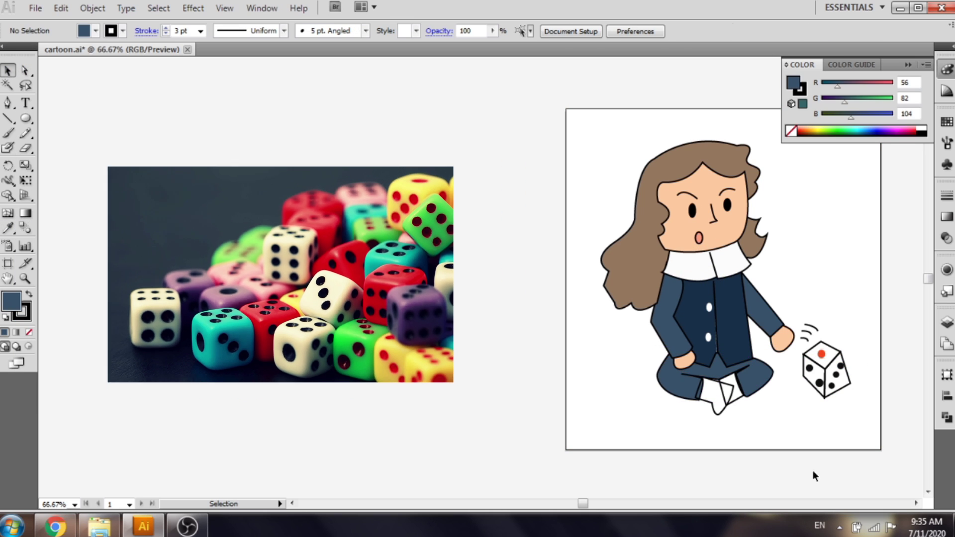
- Fill both shoe shapes with near-black, RGB 16, 16, 17
click(724, 388)
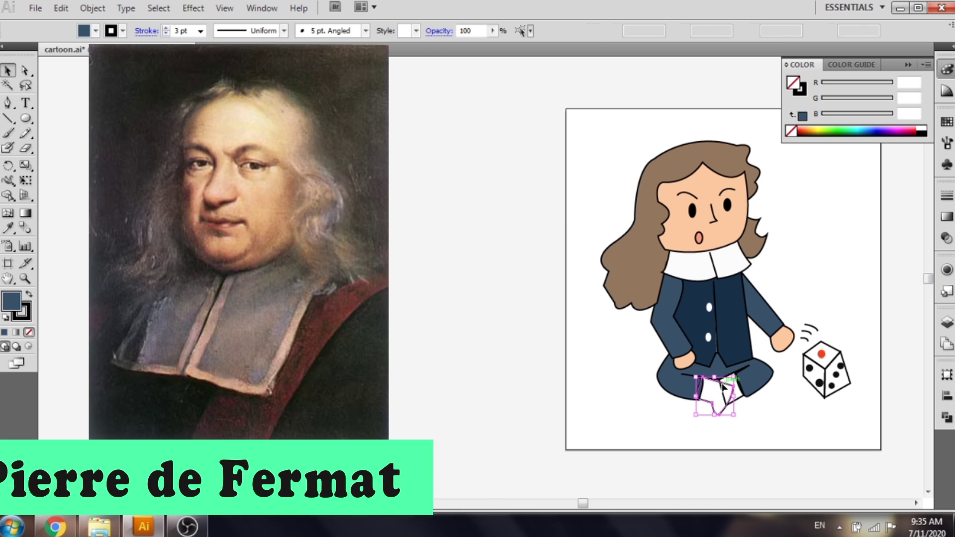
shift+click(744, 400)
double_click(11, 302)
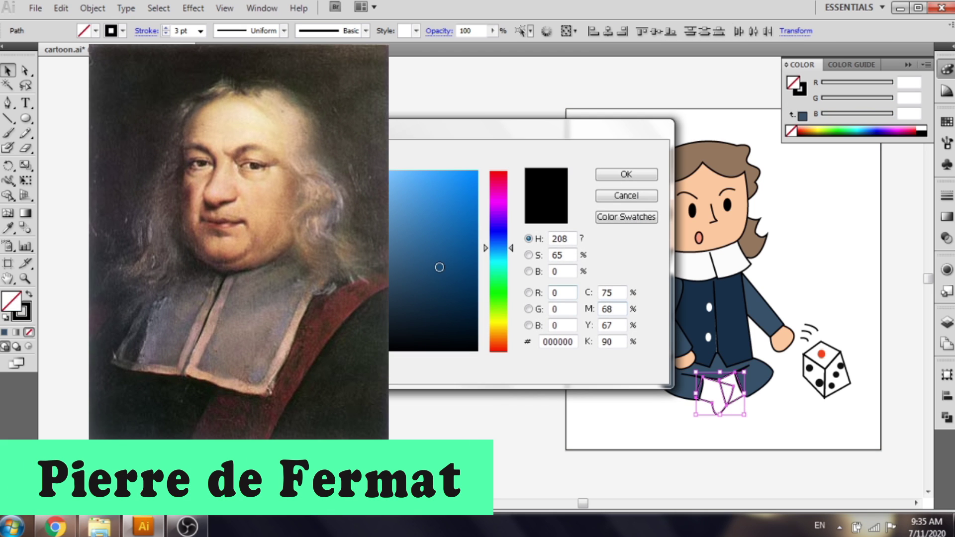
click(308, 329)
click(312, 338)
click(649, 175)
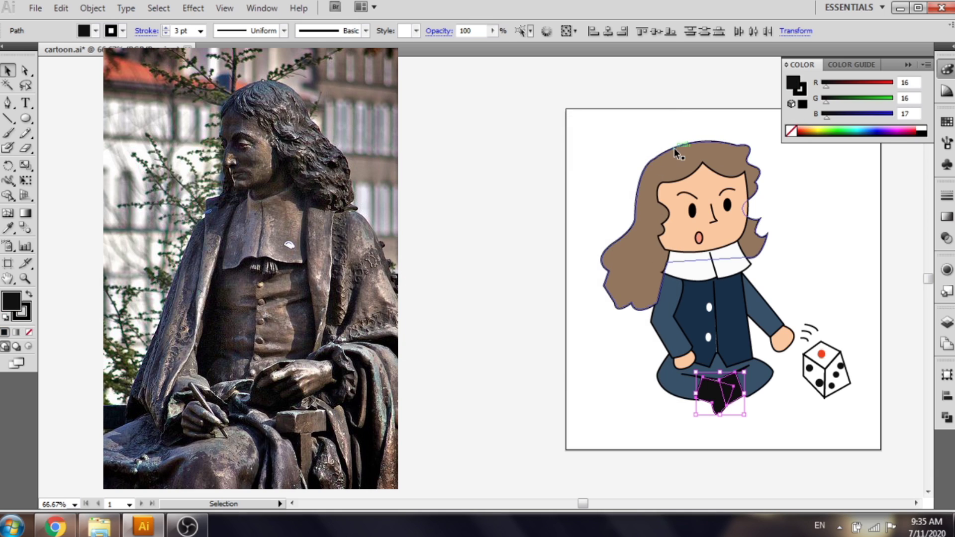
key(ctrl+shift+a)
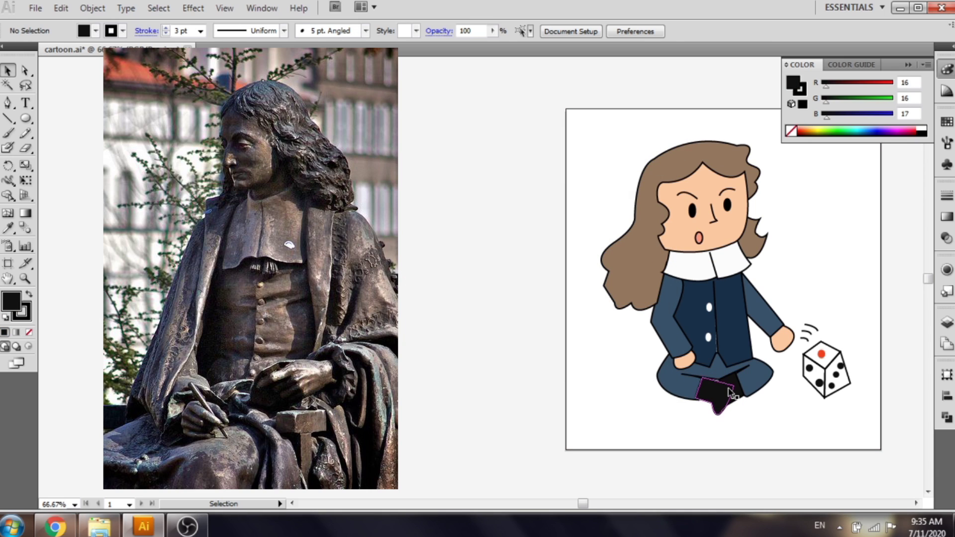
- Adjust the stacking order of the two black shoes where they overlap each other and the trouser legs
click(716, 393)
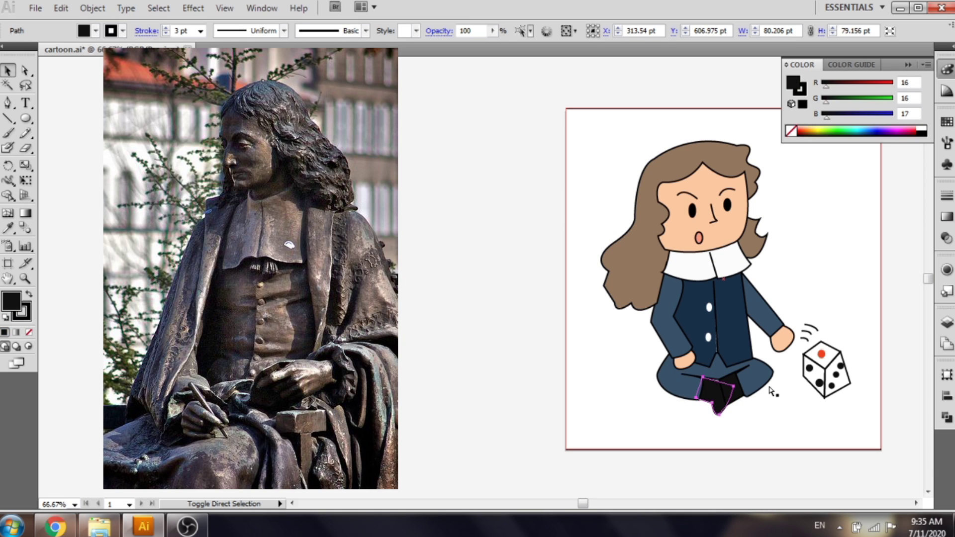
click(787, 419)
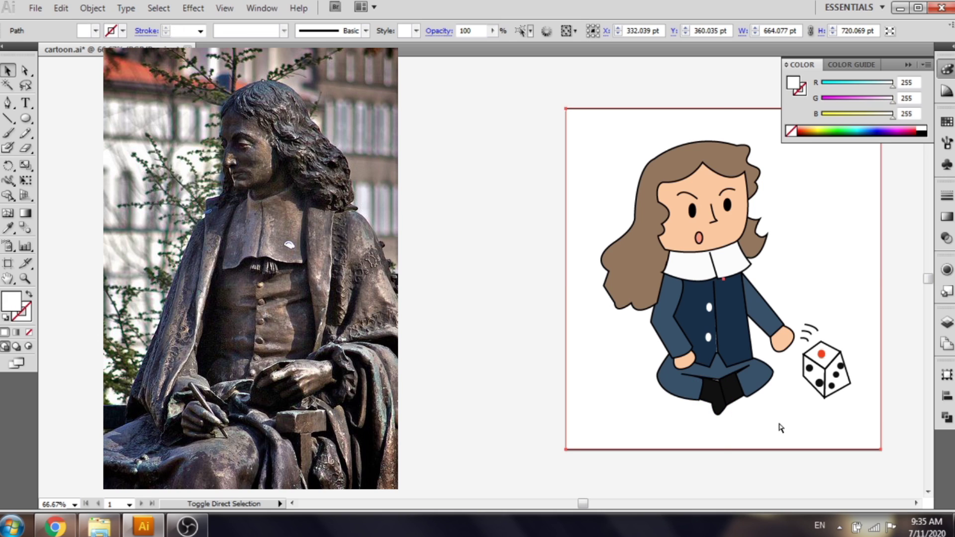
click(731, 390)
click(705, 422)
click(713, 397)
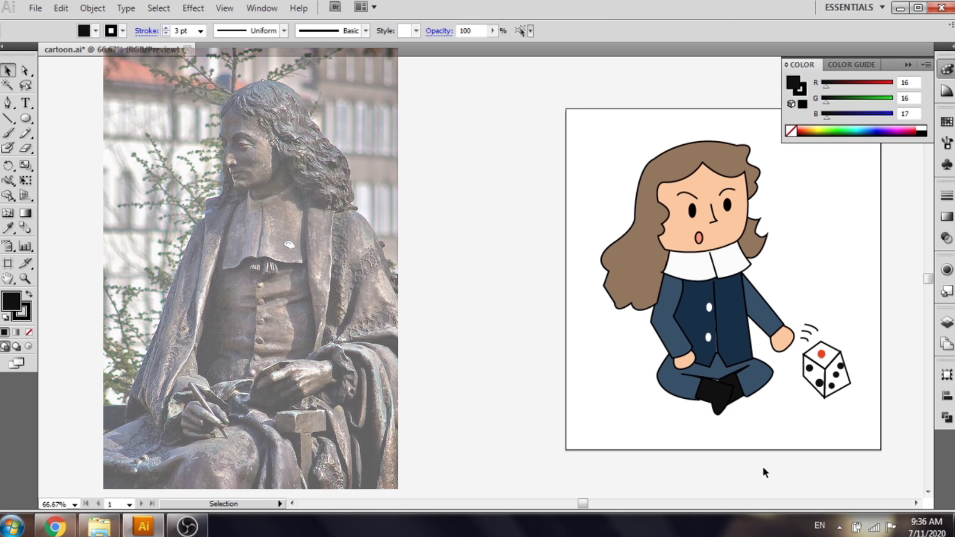
- Rotate the front black shoe slightly and reposition it over the crossed trouser legs
scroll(741, 412, up, 1)
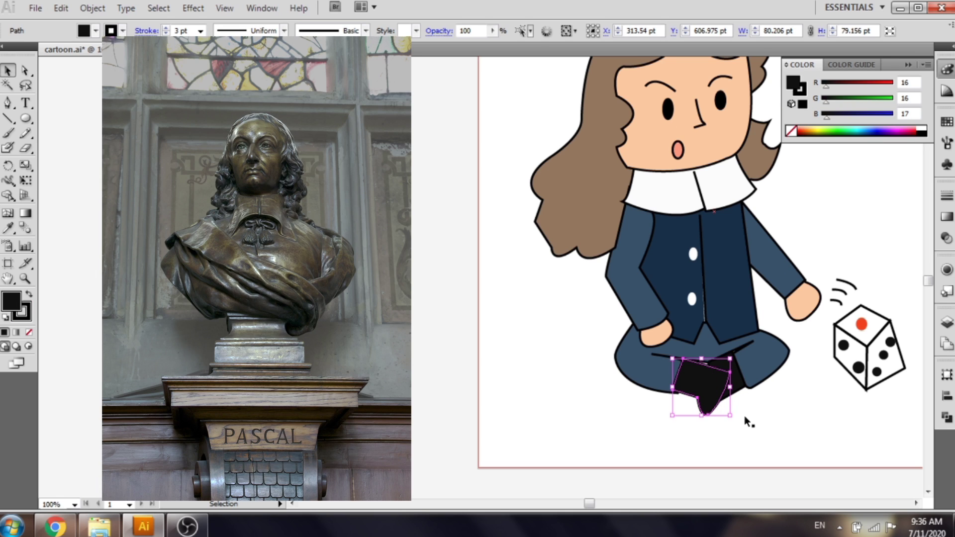
drag(711, 392, 739, 409)
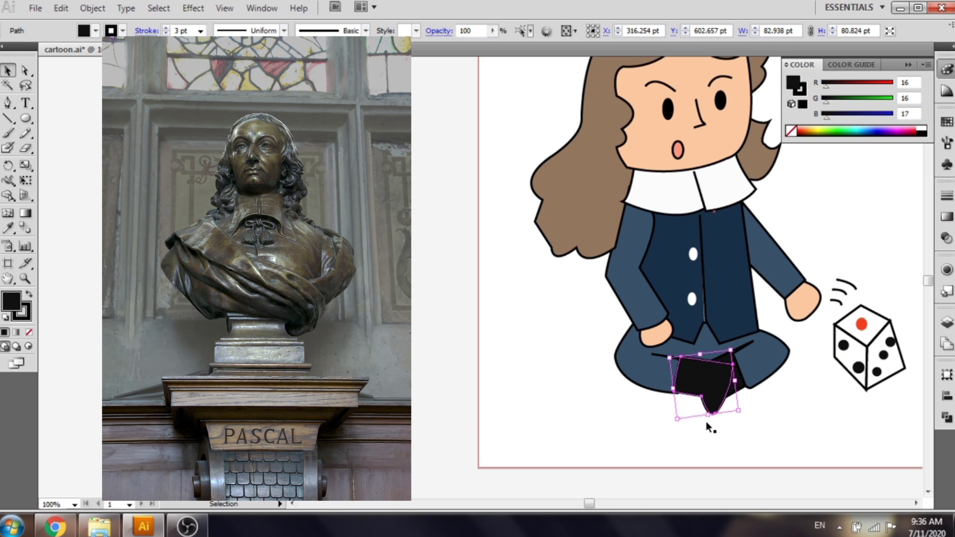
click(766, 424)
key(ctrl+minus)
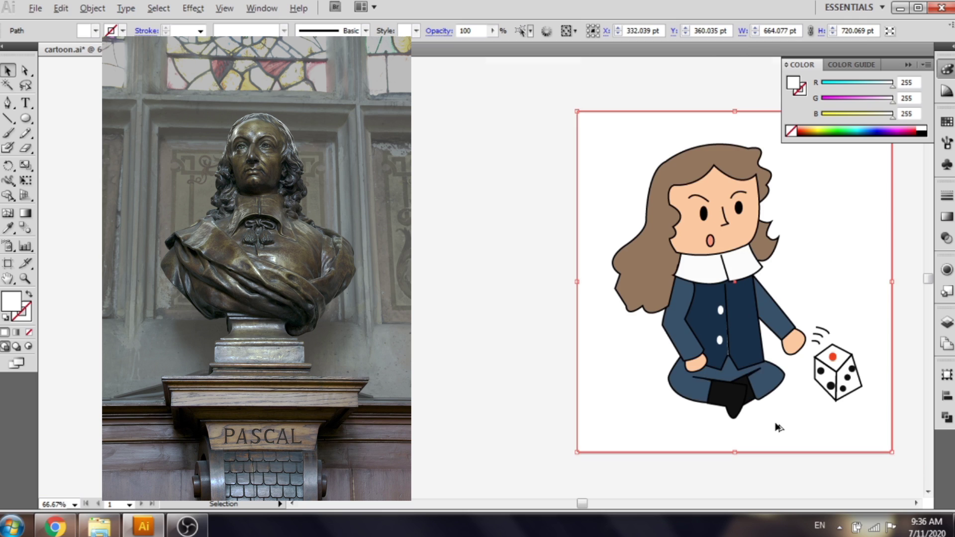
alt+scroll(767, 393, up, 1)
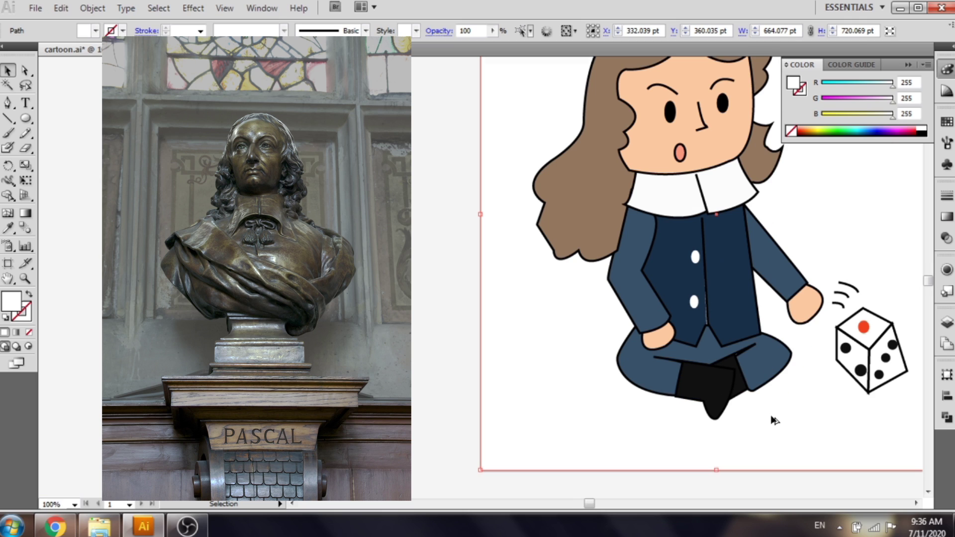
click(744, 393)
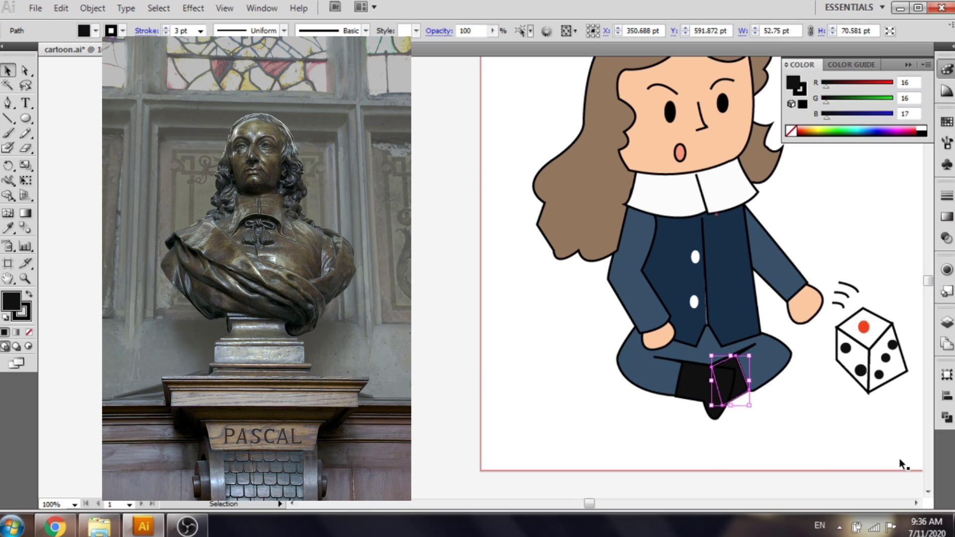
click(898, 455)
- Examine the whole character on its artboard and the stacking and visibility of the document's layers
alt+scroll(894, 440, down, 2)
key(space)
drag(634, 350, 567, 319)
click(947, 322)
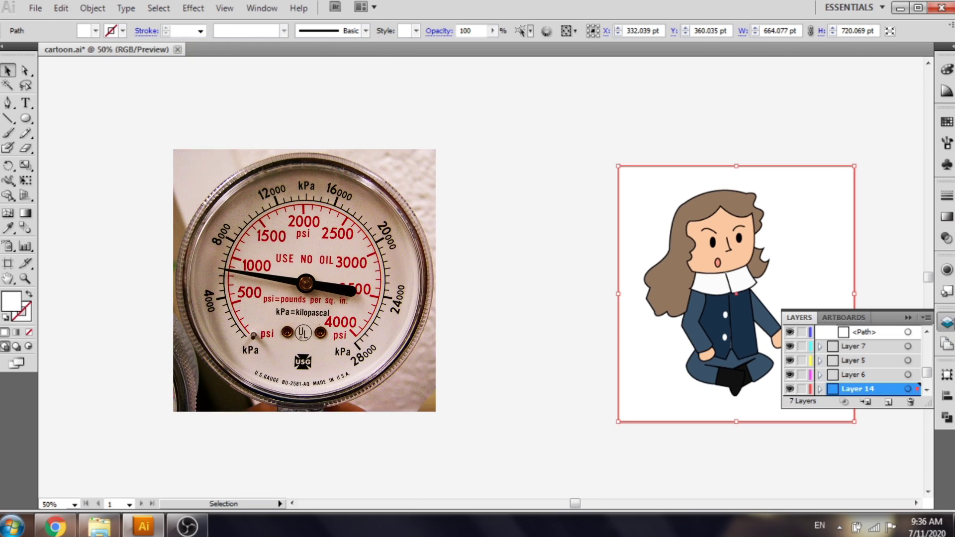
scroll(834, 286, up, 1)
click(872, 259)
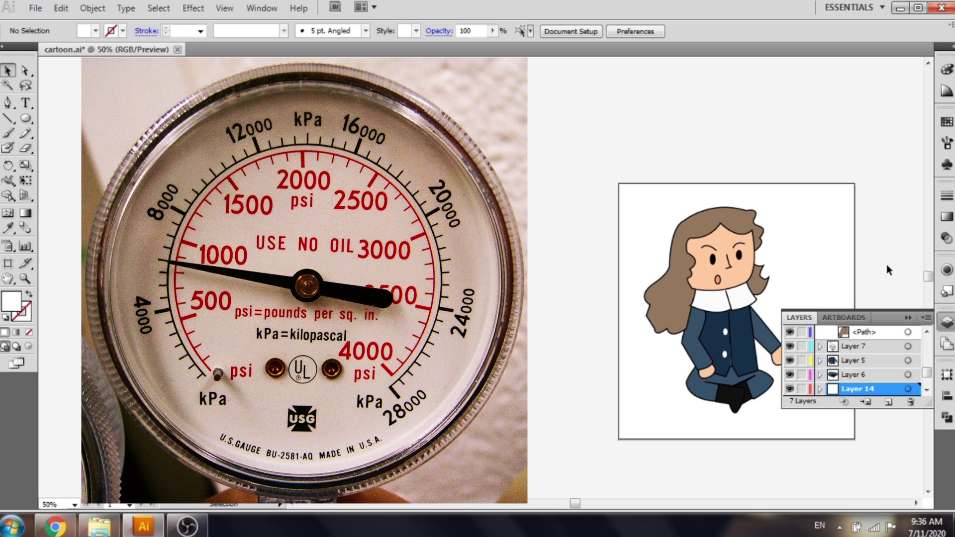
click(906, 314)
alt+scroll(806, 281, up, 1)
drag(843, 293, 846, 264)
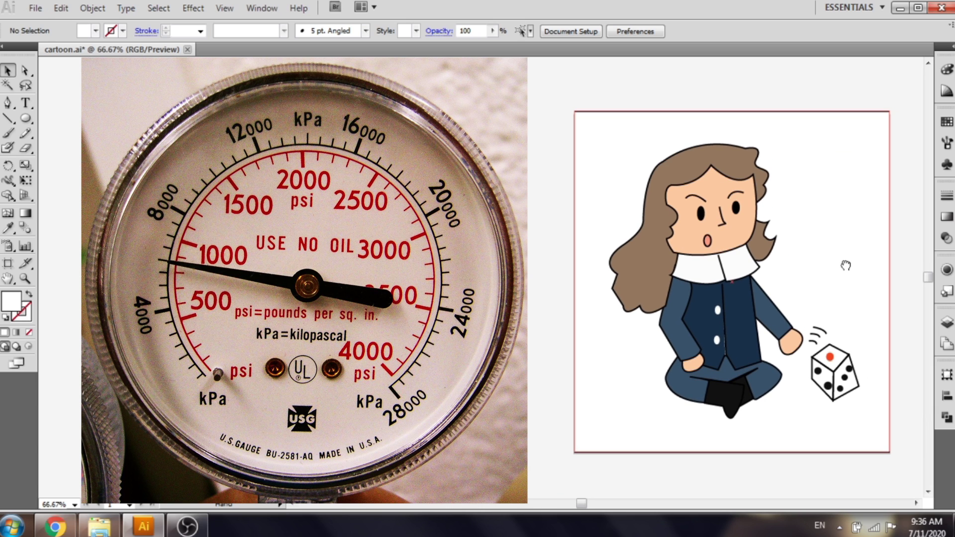
click(948, 323)
scroll(865, 376, down, 1)
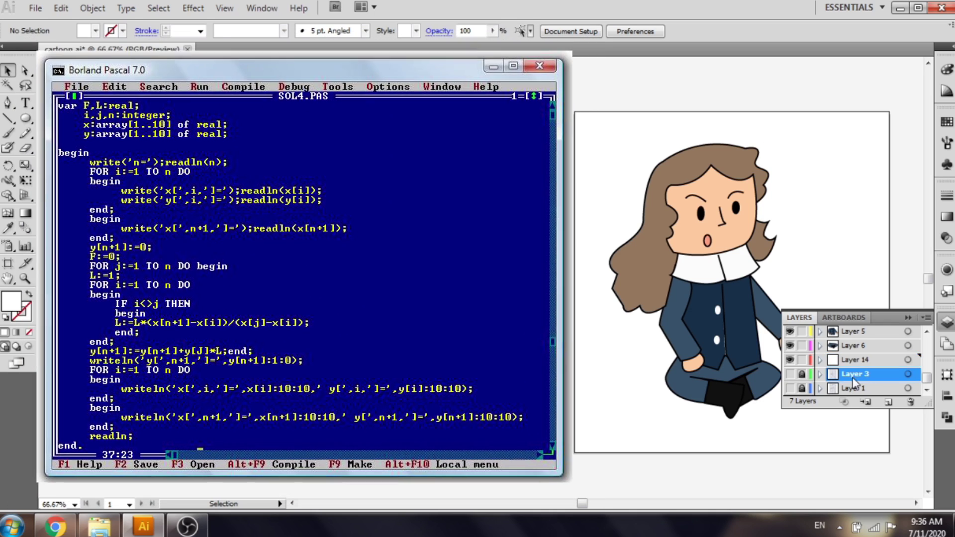
- Fill the background rectangle behind the character with medium green, RGB 98, 188, 88
click(865, 219)
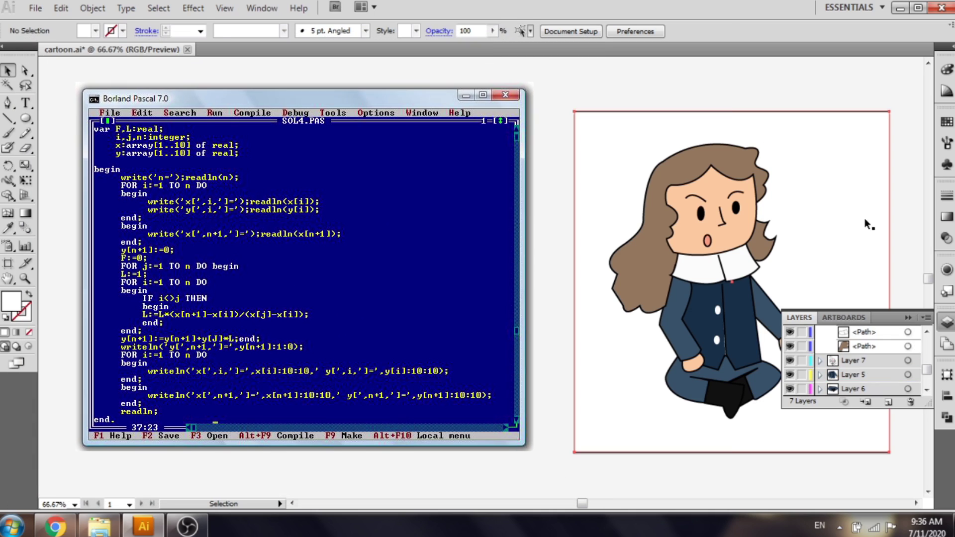
double_click(9, 300)
click(625, 194)
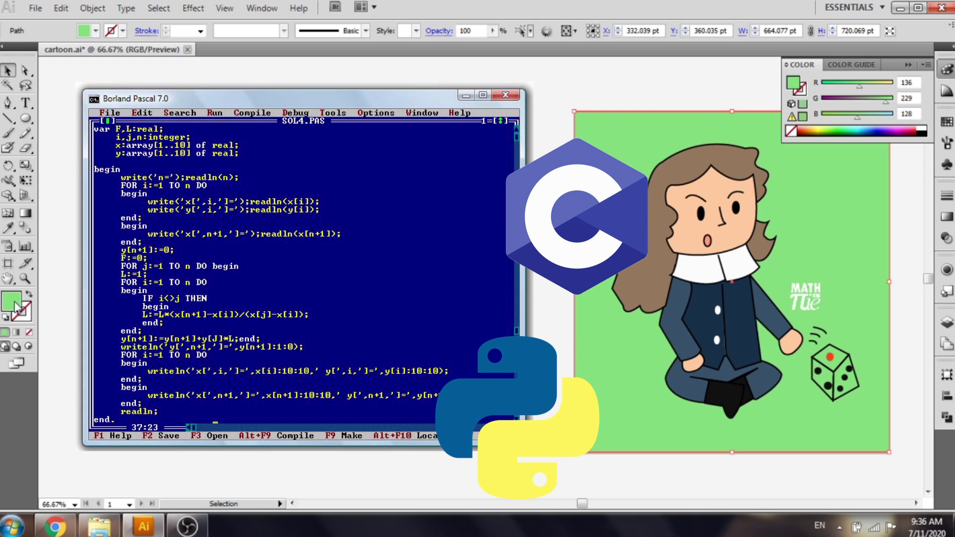
double_click(15, 305)
drag(375, 199, 393, 218)
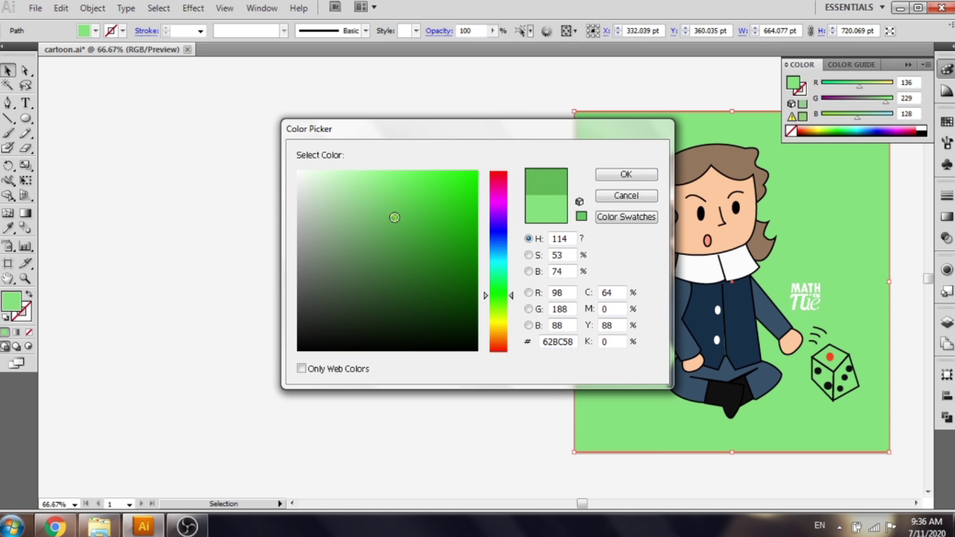
click(648, 178)
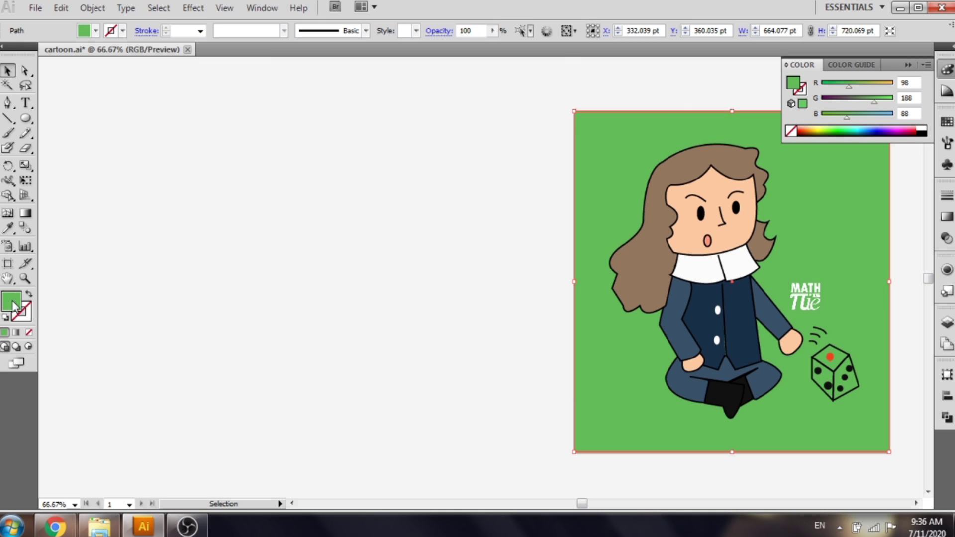
click(230, 304)
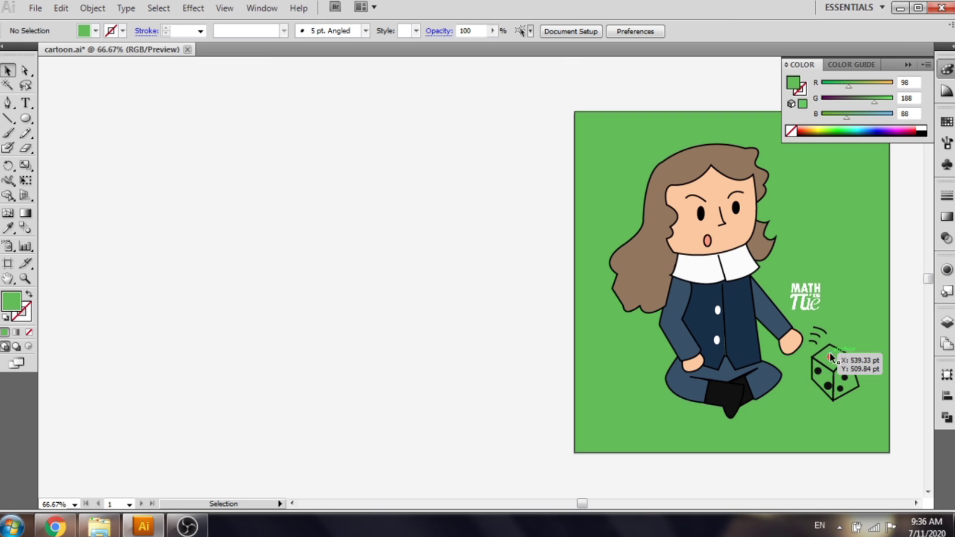
- Fill all the faces of the die with white, RGB 255, 255, 255, keeping their black outlines
click(840, 355)
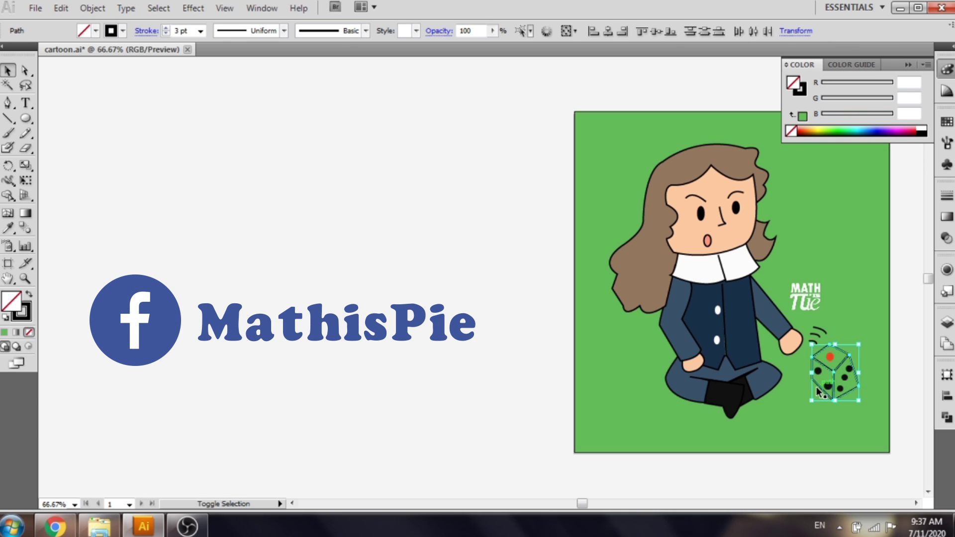
click(924, 127)
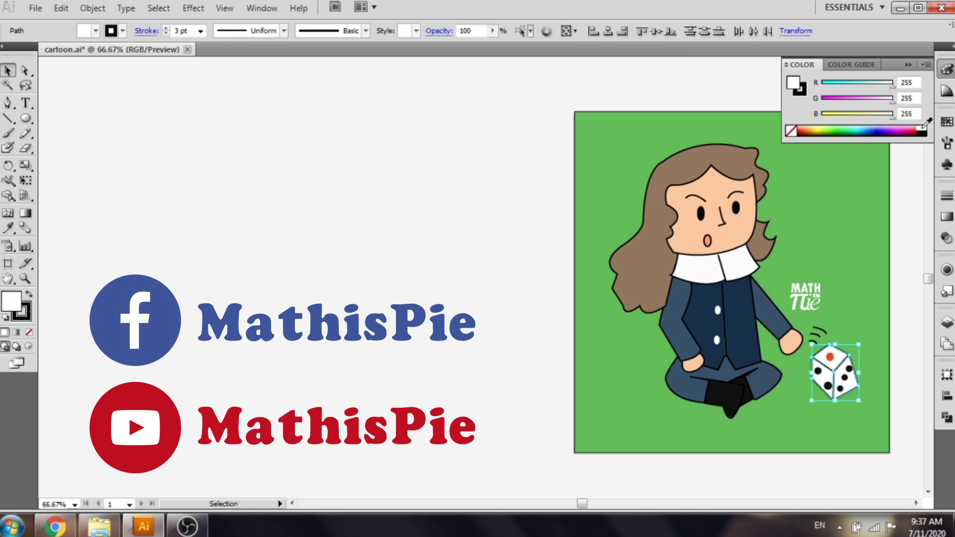
click(396, 134)
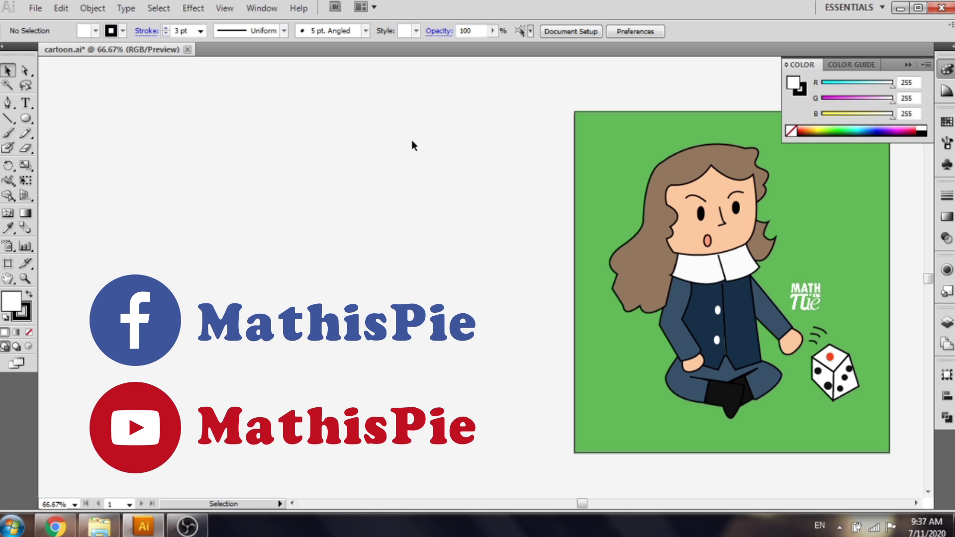
click(908, 65)
key(space)
drag(841, 213, 846, 206)
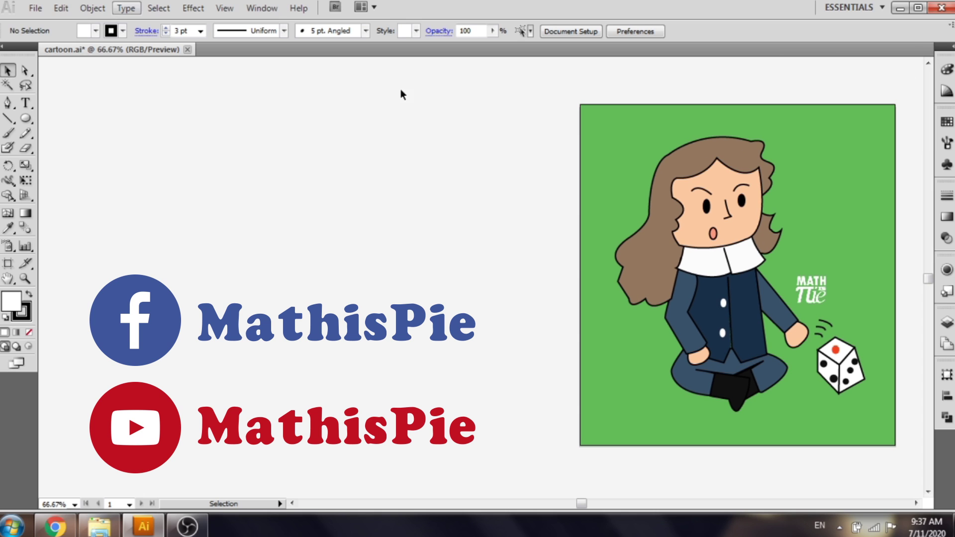
click(36, 9)
click(76, 172)
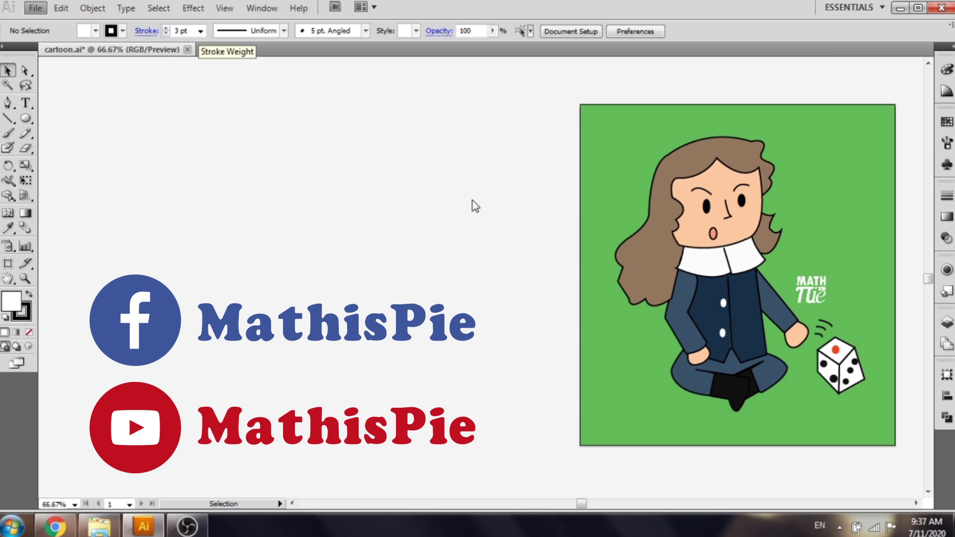
key(Escape)
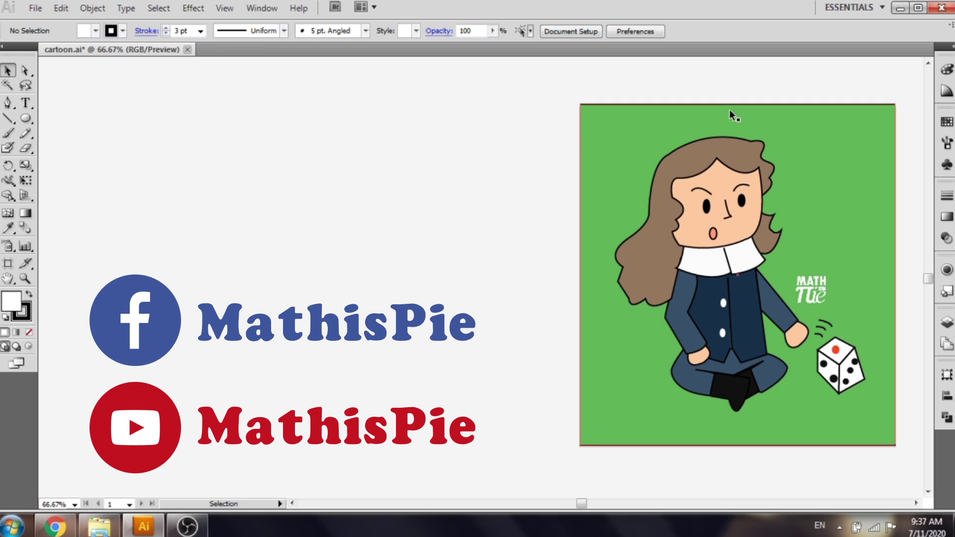